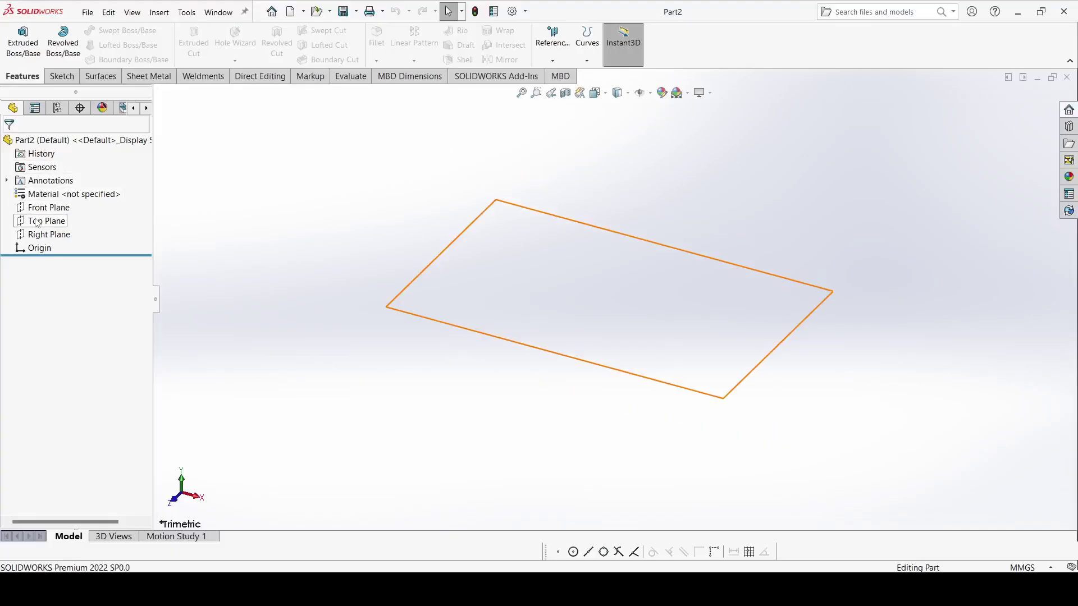
- On the Top Plane, draw a horizontal infinite centerline through the origin
{"action": "left_click", "coordinate": [47, 221]}
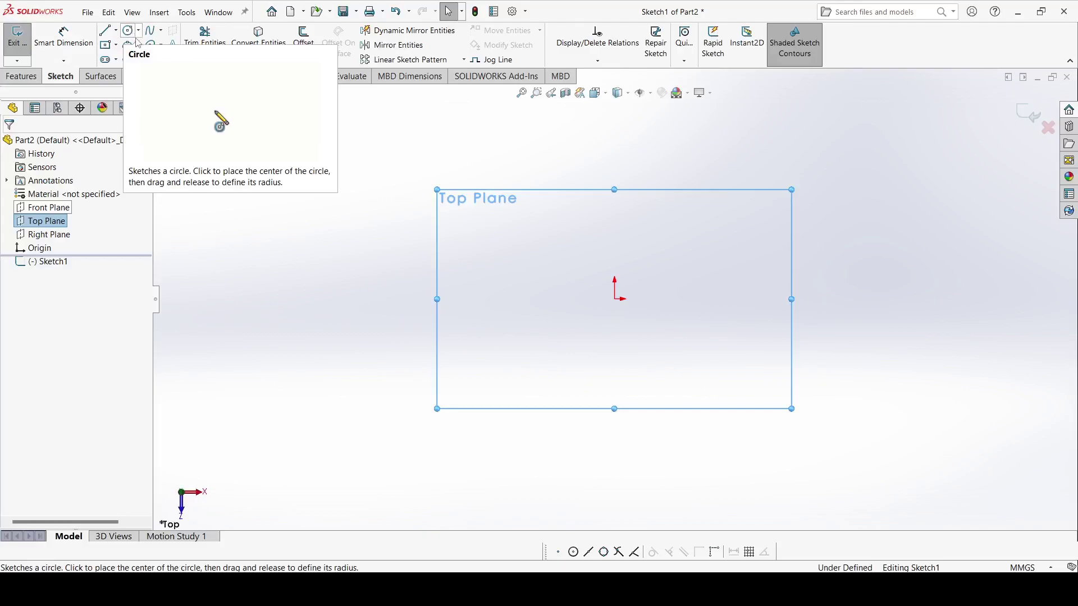
{"action": "left_click", "coordinate": [115, 30]}
{"action": "left_click", "coordinate": [122, 58]}
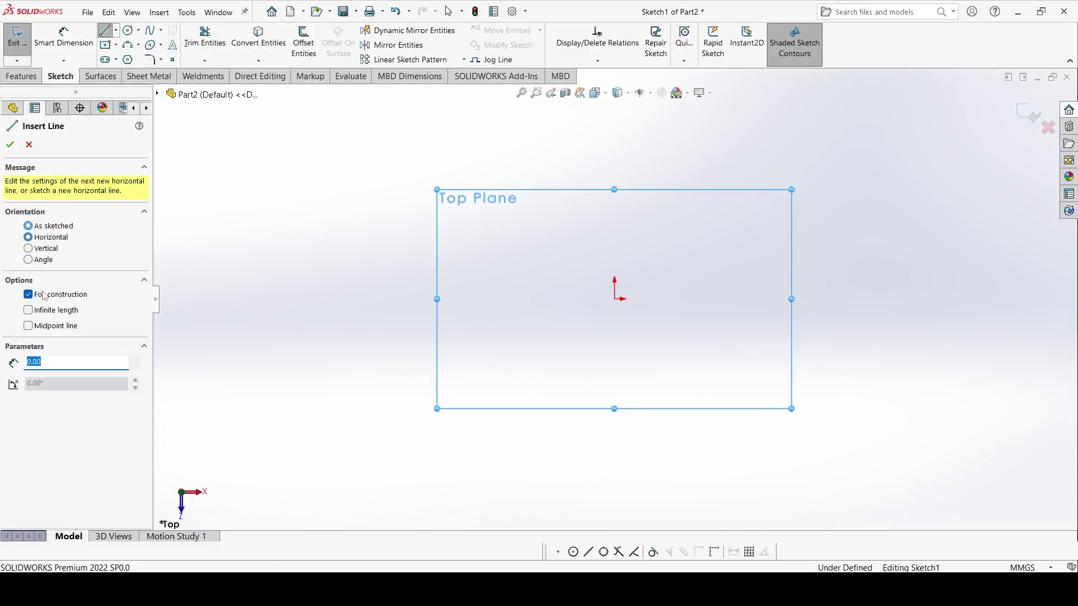
{"action": "left_click", "coordinate": [50, 238]}
{"action": "left_click", "coordinate": [28, 310]}
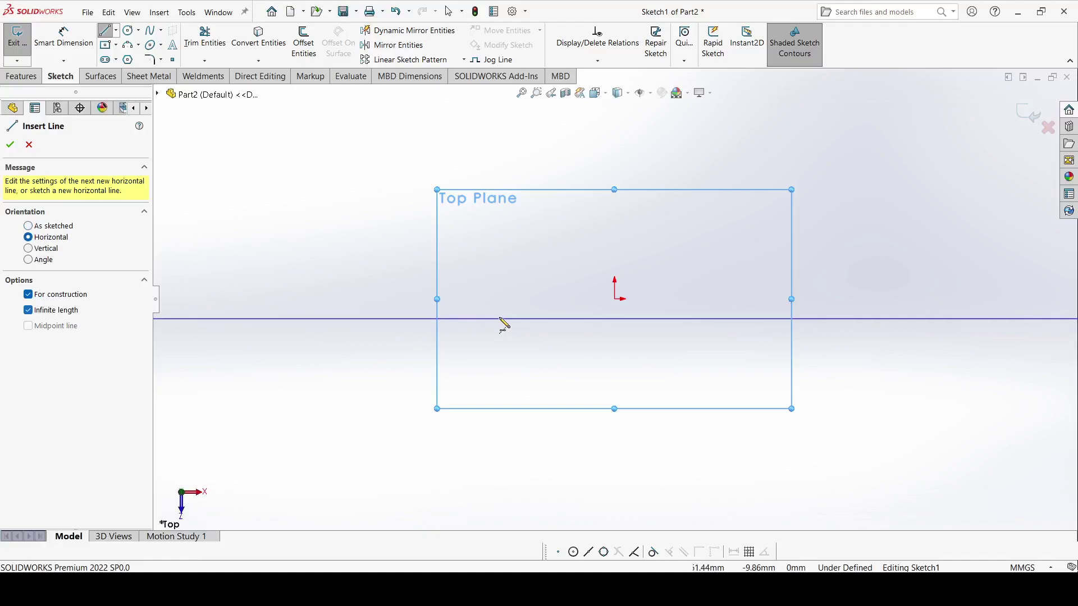
{"action": "left_click", "coordinate": [614, 299]}
{"action": "left_click", "coordinate": [11, 148]}
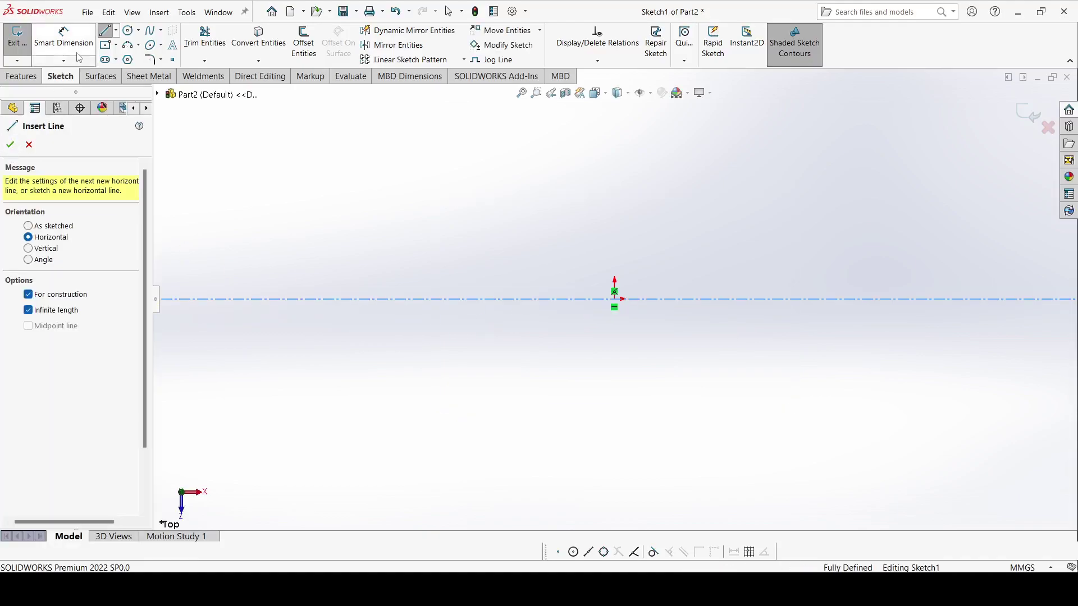
{"action": "key", "text": "Escape"}
- Draw a half-circle centerpoint arc at the origin, with its endpoints and centre vertically aligned
{"action": "left_click", "coordinate": [140, 45]}
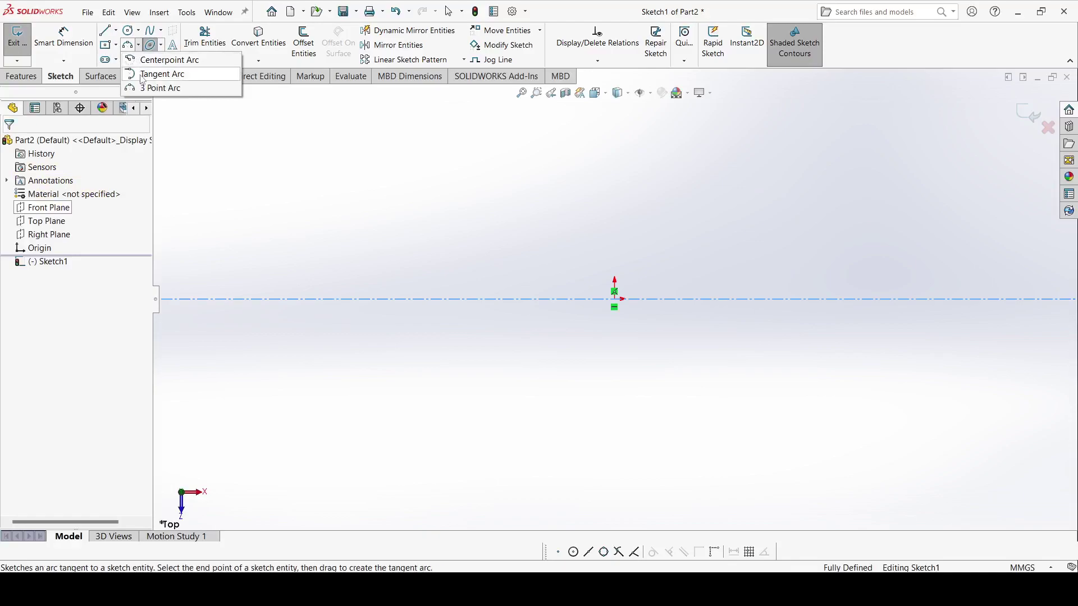
{"action": "left_click", "coordinate": [151, 60]}
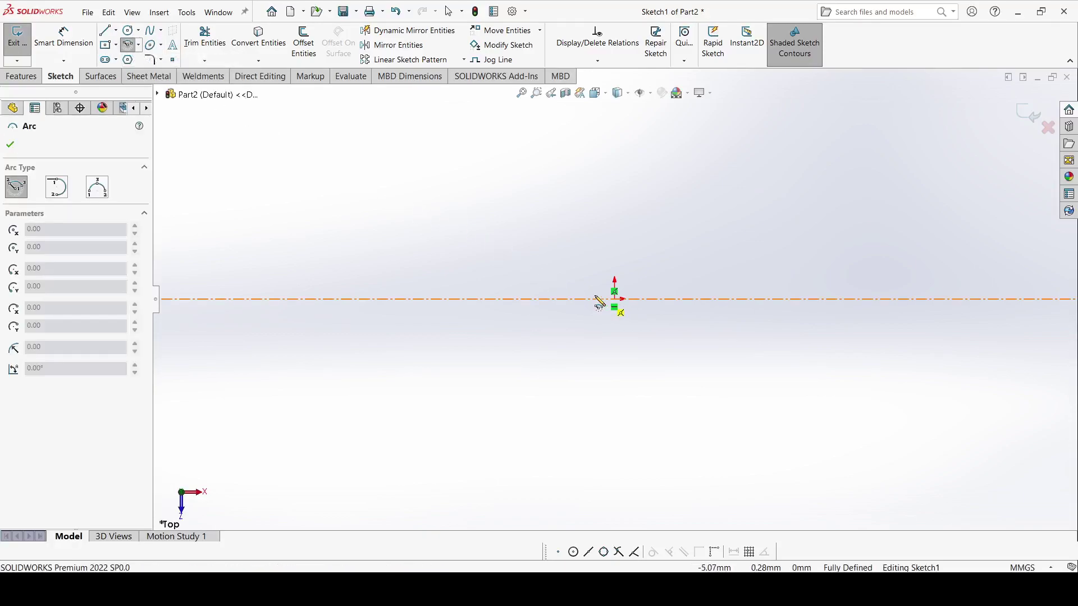
{"action": "left_click", "coordinate": [615, 299]}
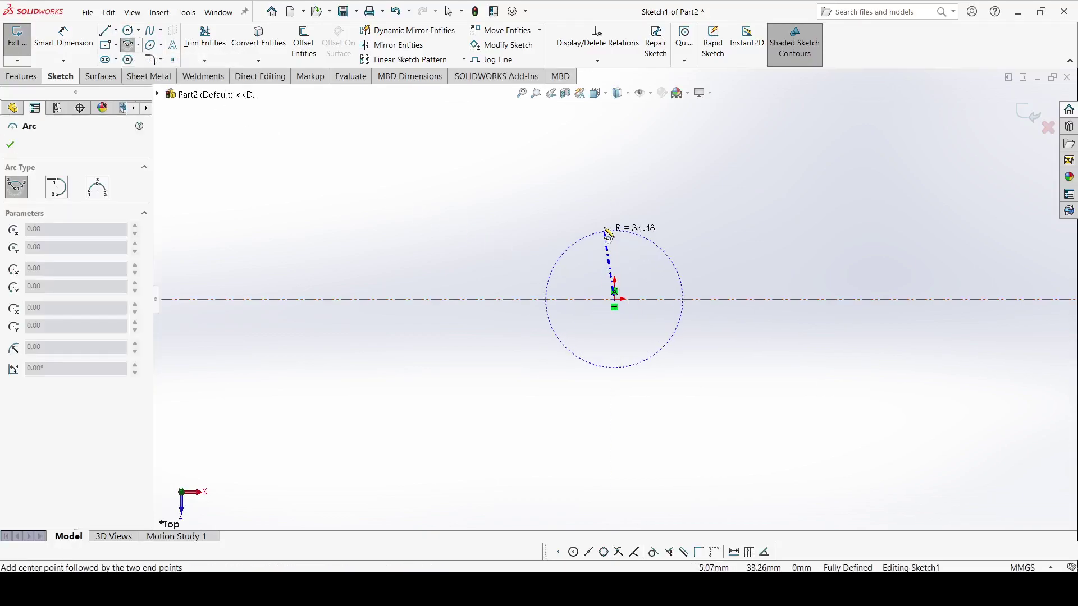
{"action": "left_click", "coordinate": [614, 187]}
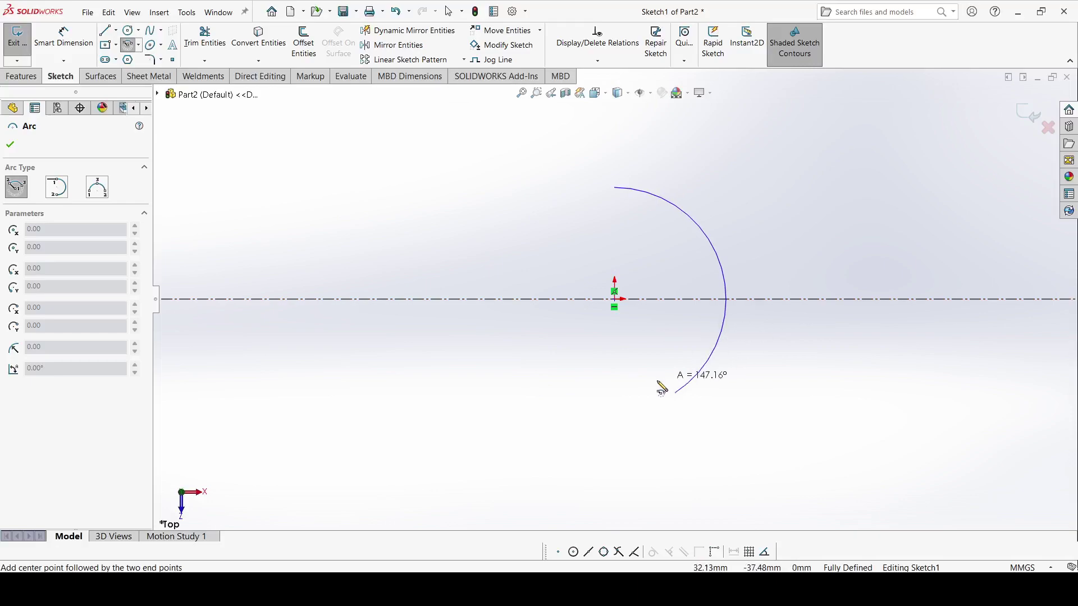
{"action": "left_click", "coordinate": [616, 413]}
{"action": "key", "text": "Escape"}
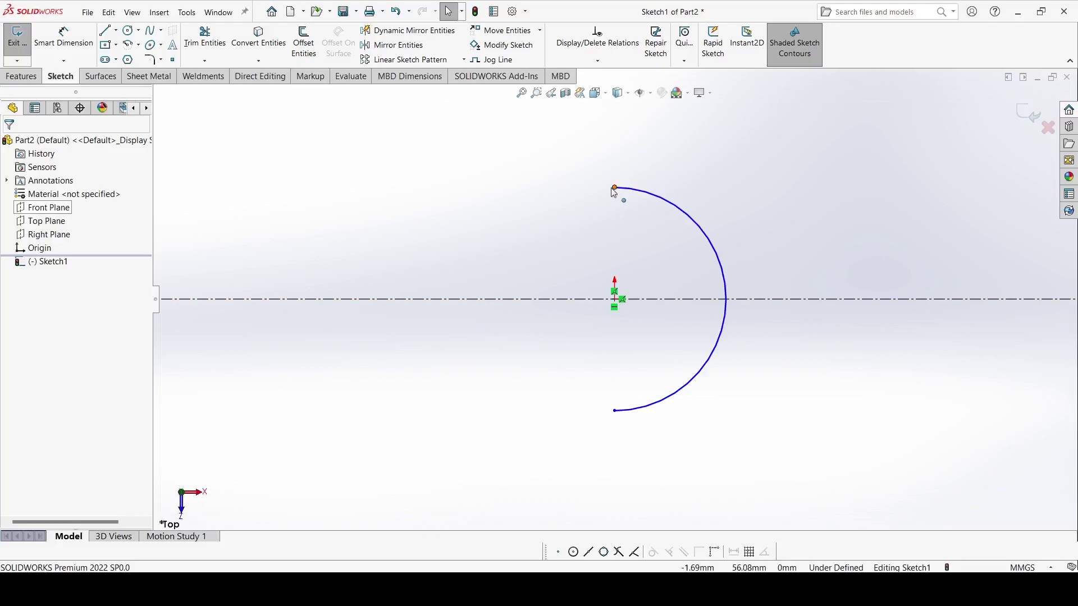
{"action": "left_click", "coordinate": [615, 188]}
{"action": "left_click", "coordinate": [615, 300], "text": "ctrl"}
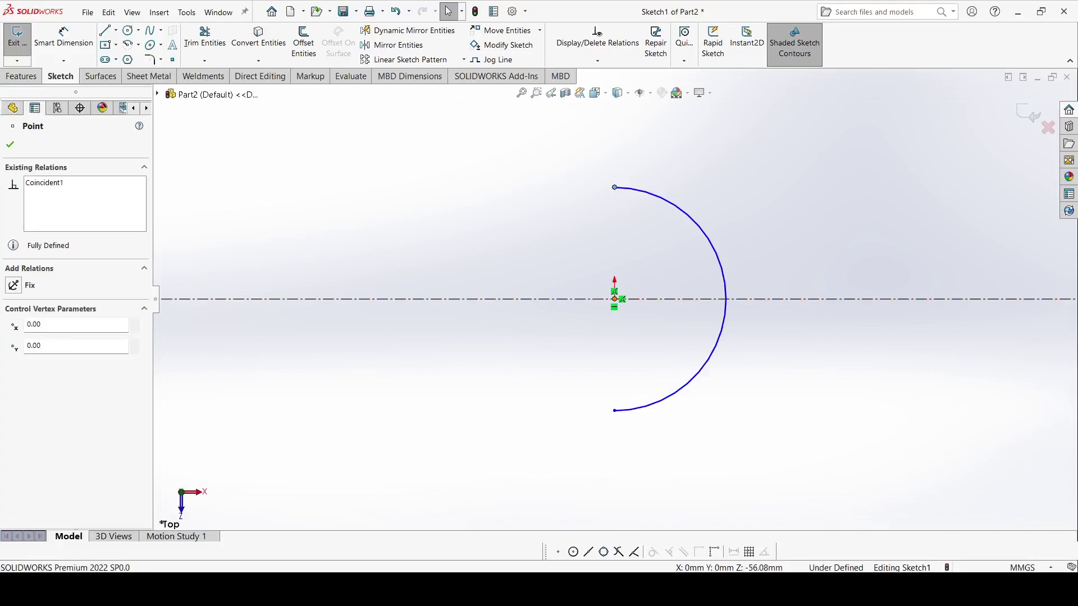
{"action": "left_click", "coordinate": [615, 411], "text": "ctrl"}
{"action": "left_click", "coordinate": [663, 365]}
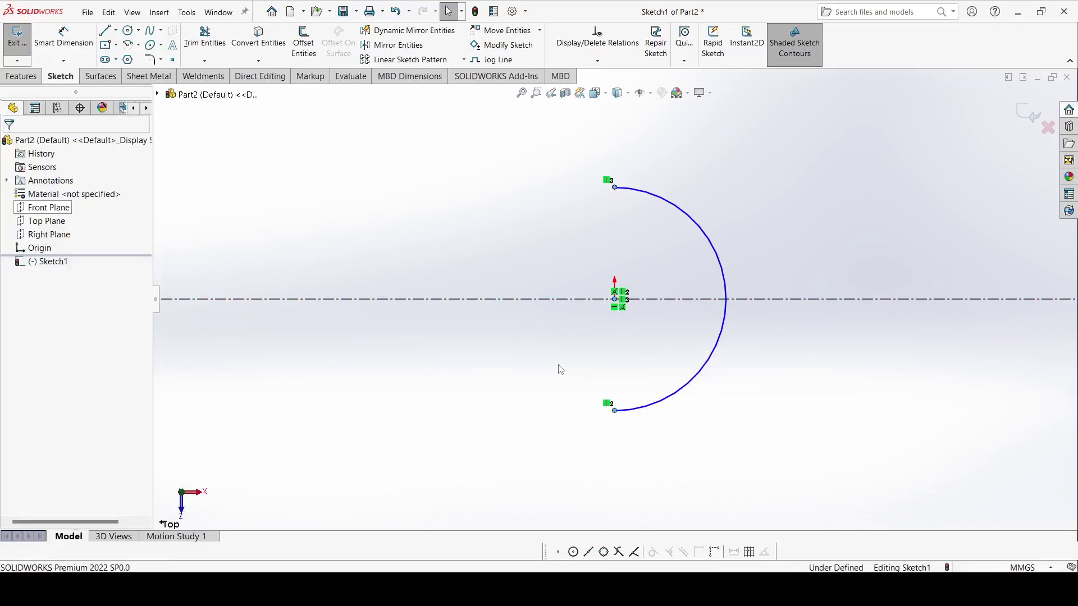
- Dimension the arc's radius to 30 mm
{"action": "left_click", "coordinate": [91, 40]}
{"action": "left_click", "coordinate": [662, 196]}
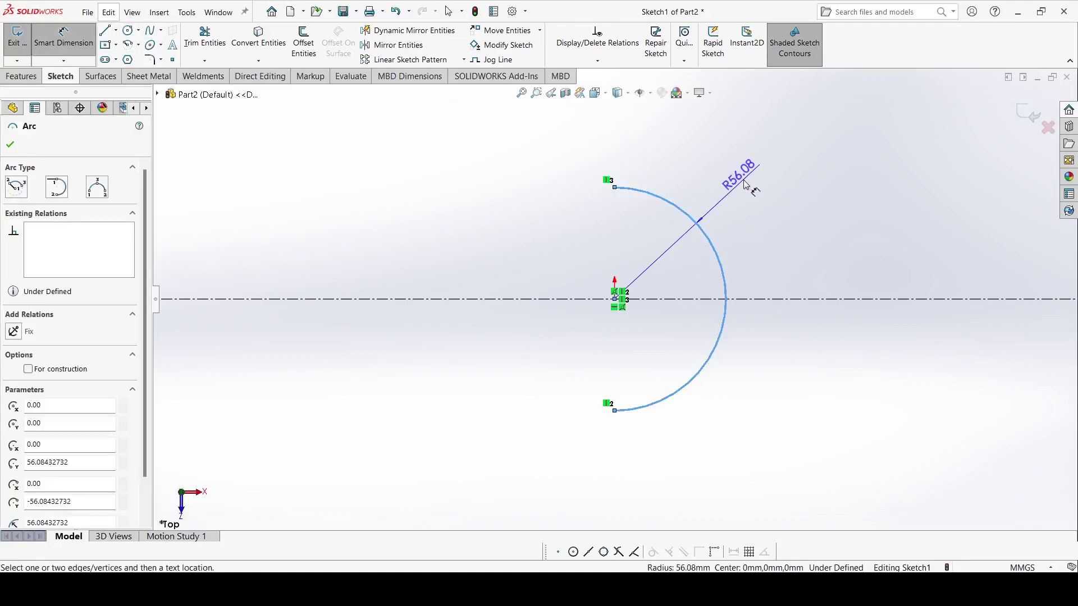
{"action": "left_click", "coordinate": [750, 188]}
{"action": "type", "text": "30"}
{"action": "key", "text": "Return"}
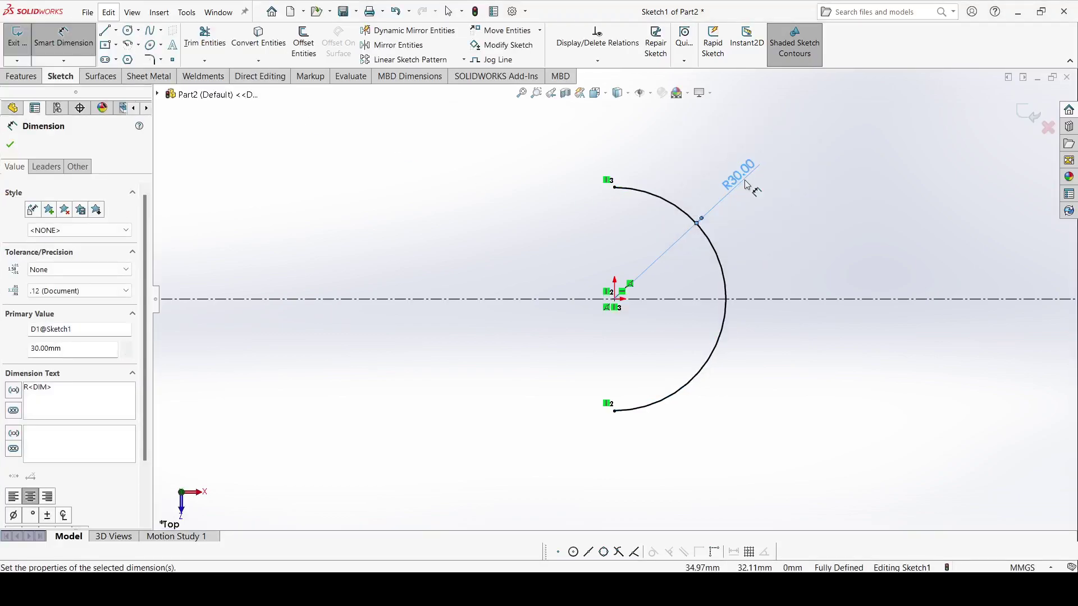
{"action": "key", "text": "Escape"}
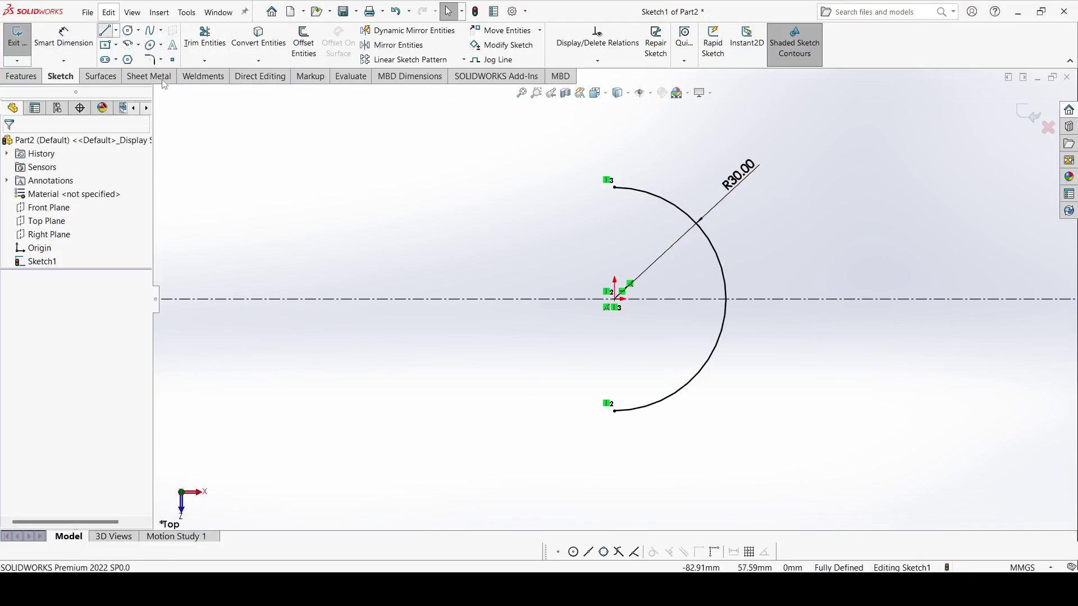
- Close the profile with top, left and bottom lines joining the arc's endpoints
{"action": "key", "text": "l"}
{"action": "left_click", "coordinate": [615, 187]}
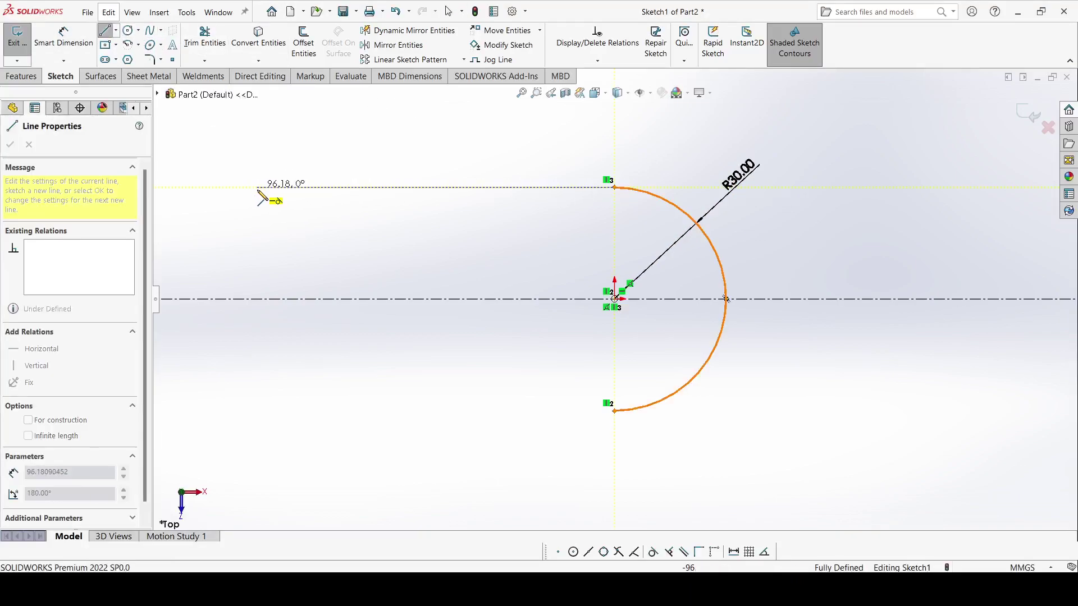
{"action": "left_click", "coordinate": [257, 187]}
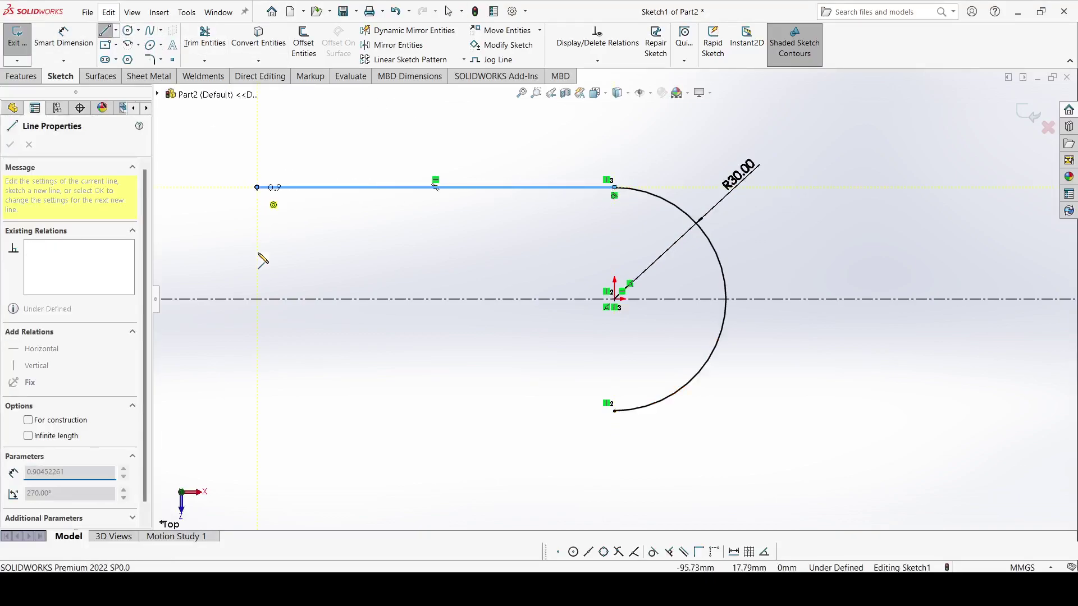
{"action": "left_click", "coordinate": [258, 411]}
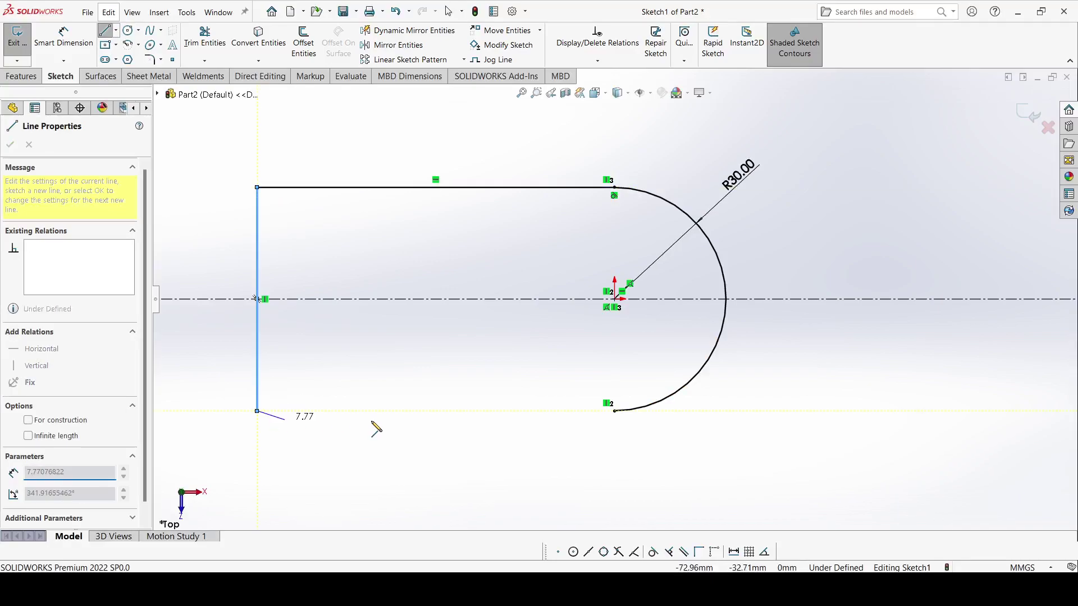
{"action": "left_click", "coordinate": [615, 412]}
- Dimension the top line to 105 mm and start an Extruded Boss/Base
{"action": "key", "text": "d"}
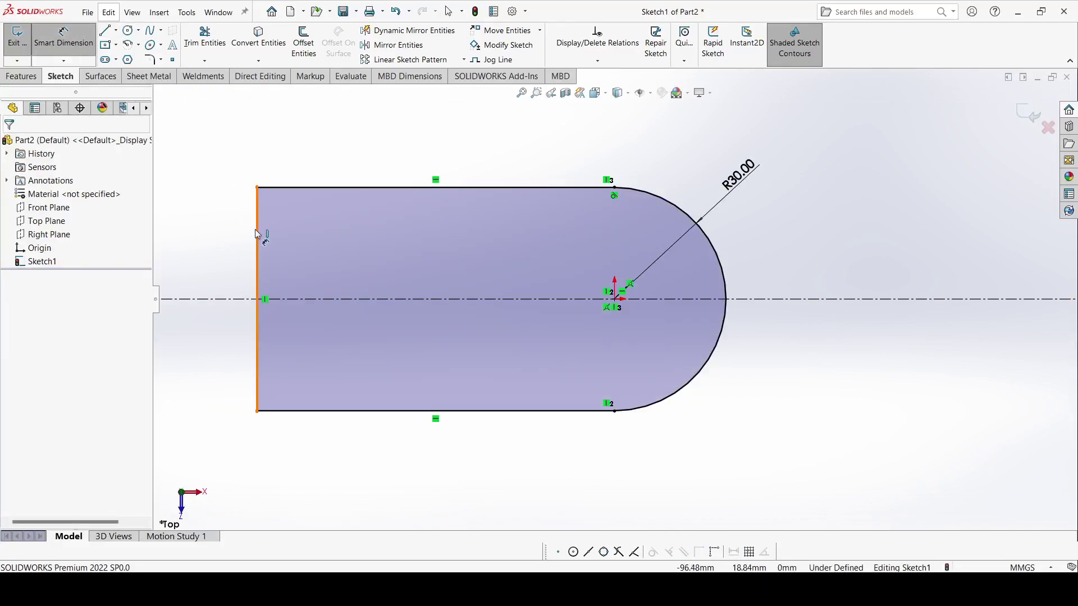
{"action": "left_click", "coordinate": [257, 234]}
{"action": "key", "text": "Escape"}
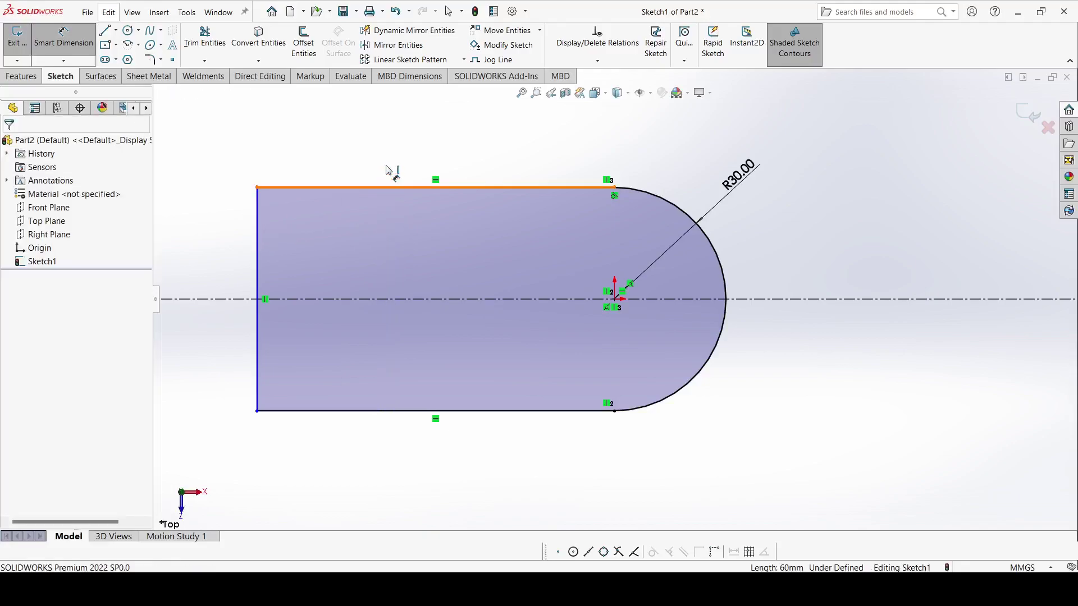
{"action": "left_click", "coordinate": [387, 169]}
{"action": "left_click", "coordinate": [391, 145]}
{"action": "type", "text": "105"}
{"action": "key", "text": "Return"}
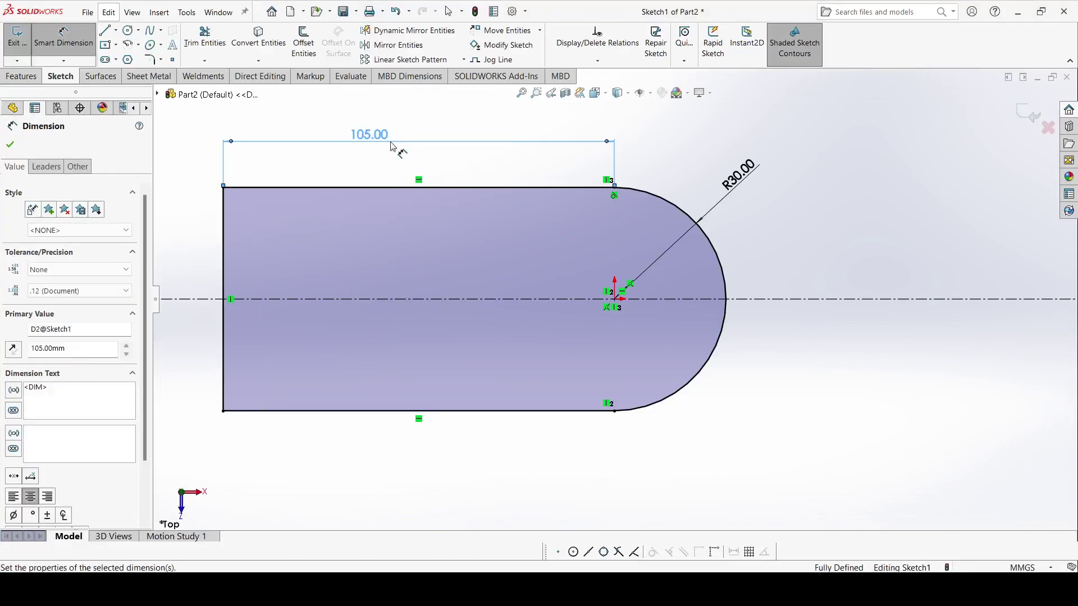
{"action": "key", "text": "Escape"}
{"action": "key", "text": "Escape"}
{"action": "left_click", "coordinate": [20, 76]}
{"action": "left_click", "coordinate": [23, 42]}
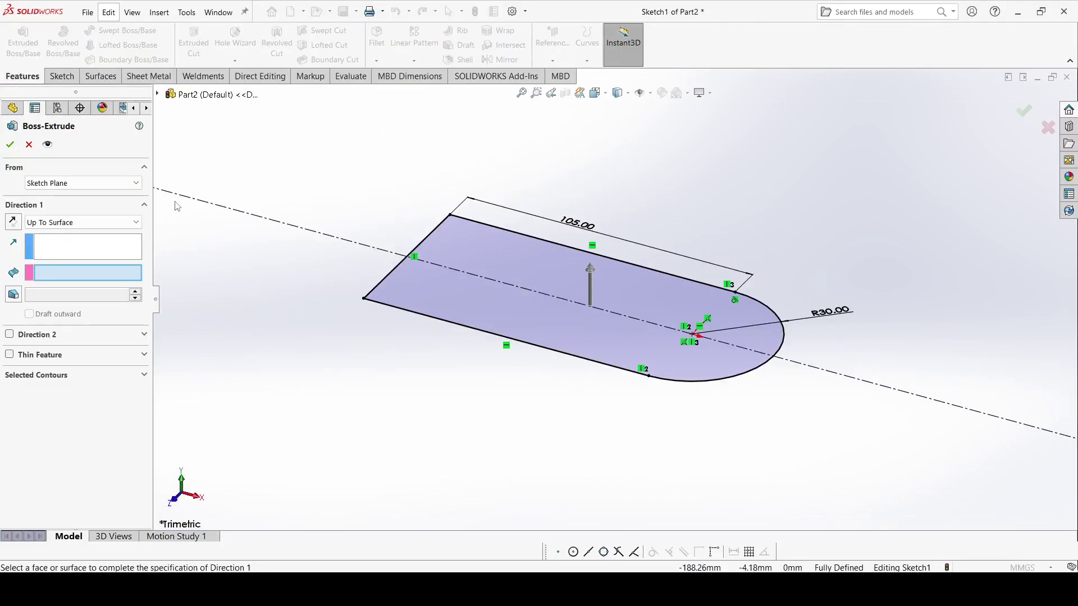
- Extrude the profile 10 mm into the base plate and start a sketch on its top face
{"action": "left_click", "coordinate": [85, 222]}
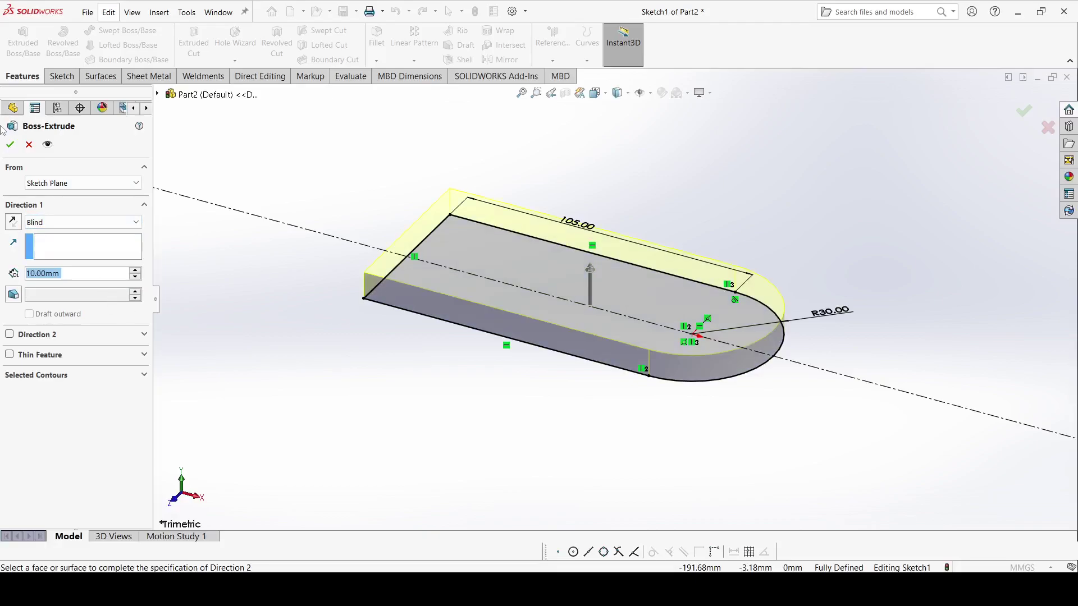
{"action": "left_click", "coordinate": [12, 147]}
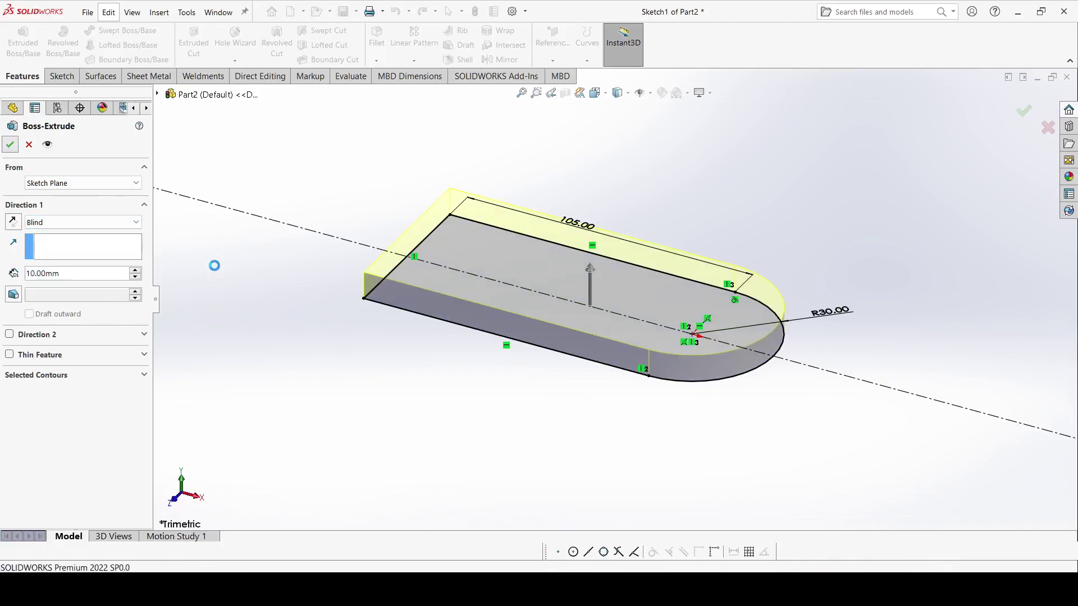
{"action": "left_click", "coordinate": [456, 284]}
{"action": "left_click", "coordinate": [62, 76]}
{"action": "left_click", "coordinate": [18, 38]}
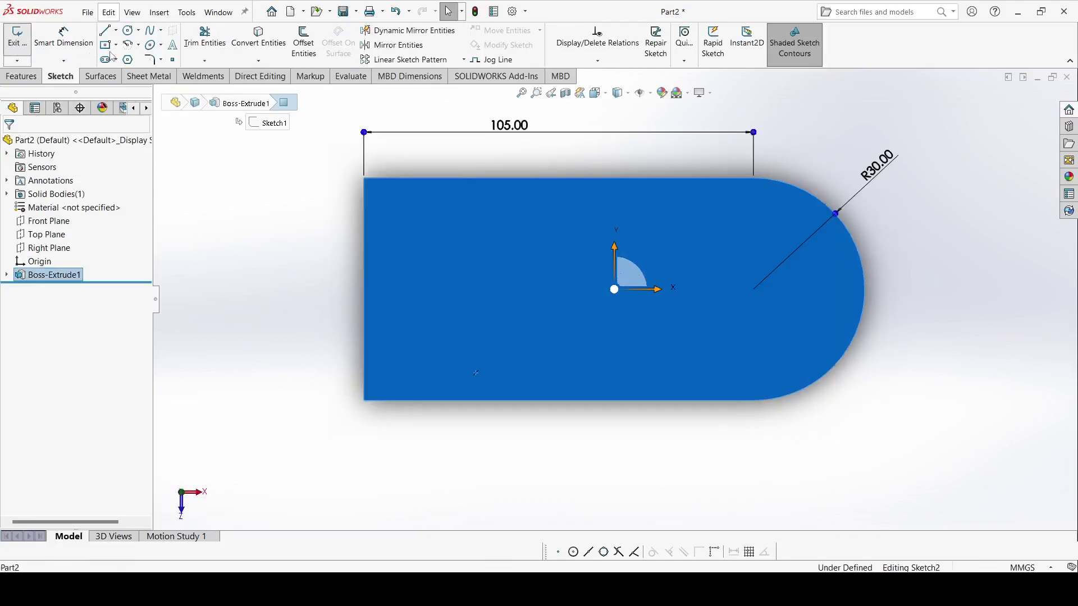
- Draw a corner rectangle along the plate's left edge, dimensioned 10 mm wide
{"action": "left_click", "coordinate": [116, 44]}
{"action": "left_click", "coordinate": [149, 59]}
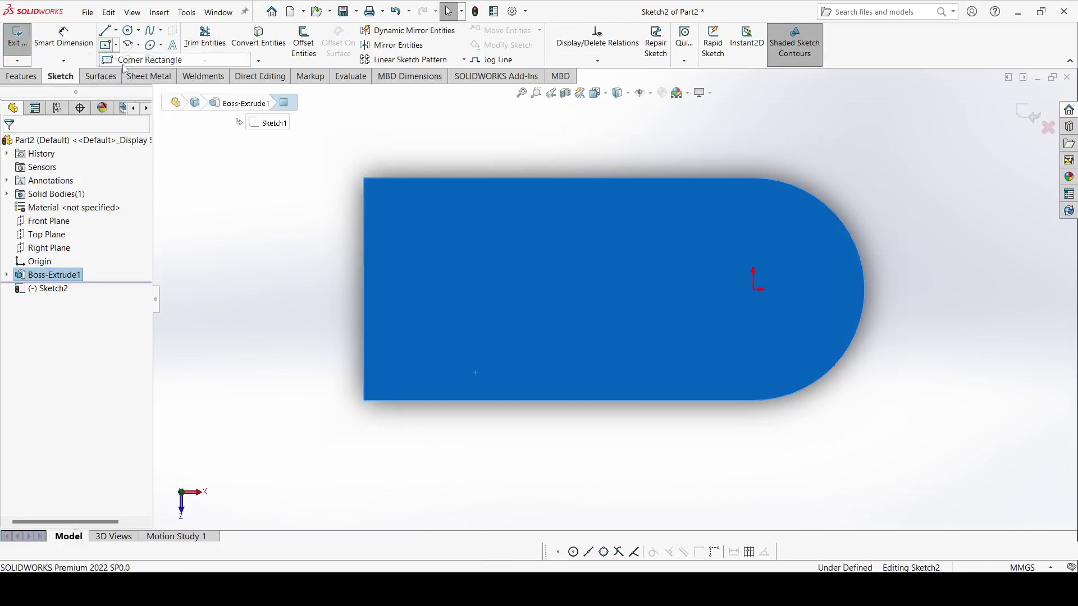
{"action": "left_click", "coordinate": [364, 178]}
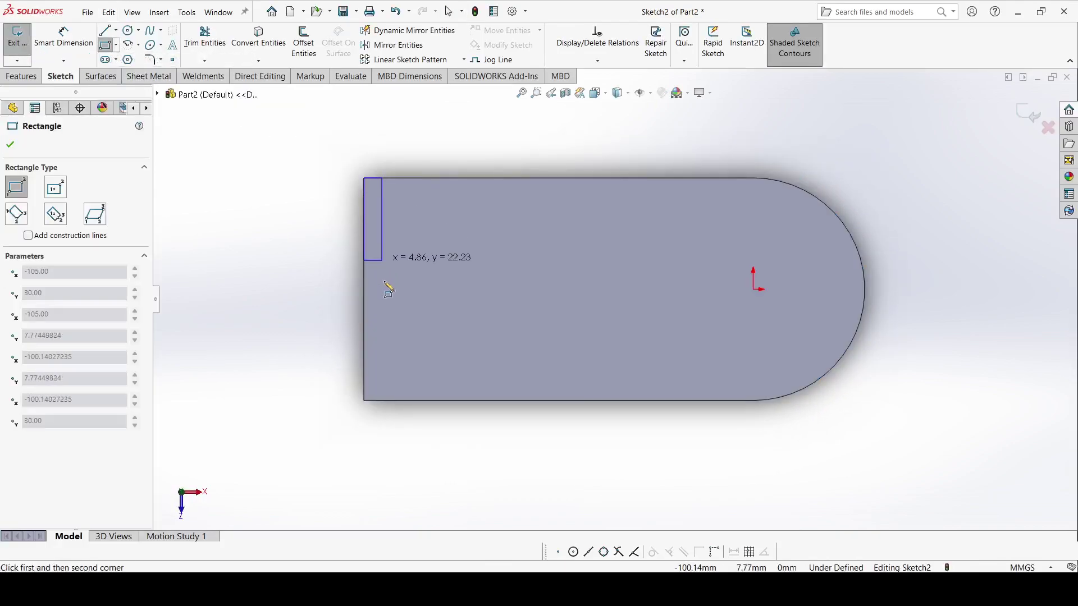
{"action": "left_click", "coordinate": [394, 400]}
{"action": "left_click", "coordinate": [11, 146]}
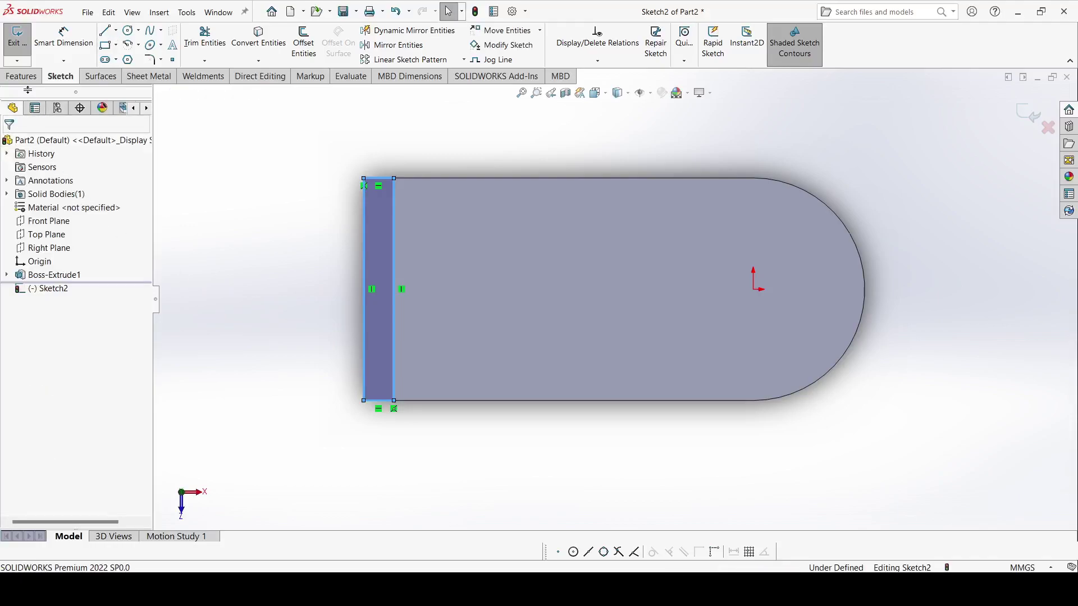
{"action": "left_click", "coordinate": [28, 78]}
{"action": "left_click", "coordinate": [56, 79]}
{"action": "left_click", "coordinate": [63, 36]}
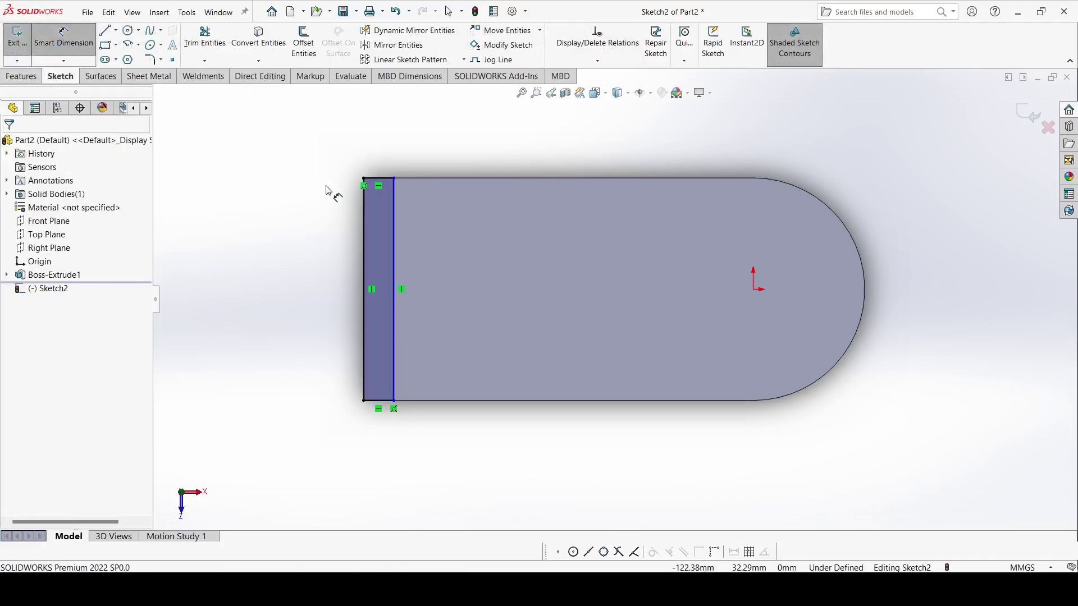
{"action": "left_click", "coordinate": [377, 184]}
{"action": "left_click", "coordinate": [378, 147]}
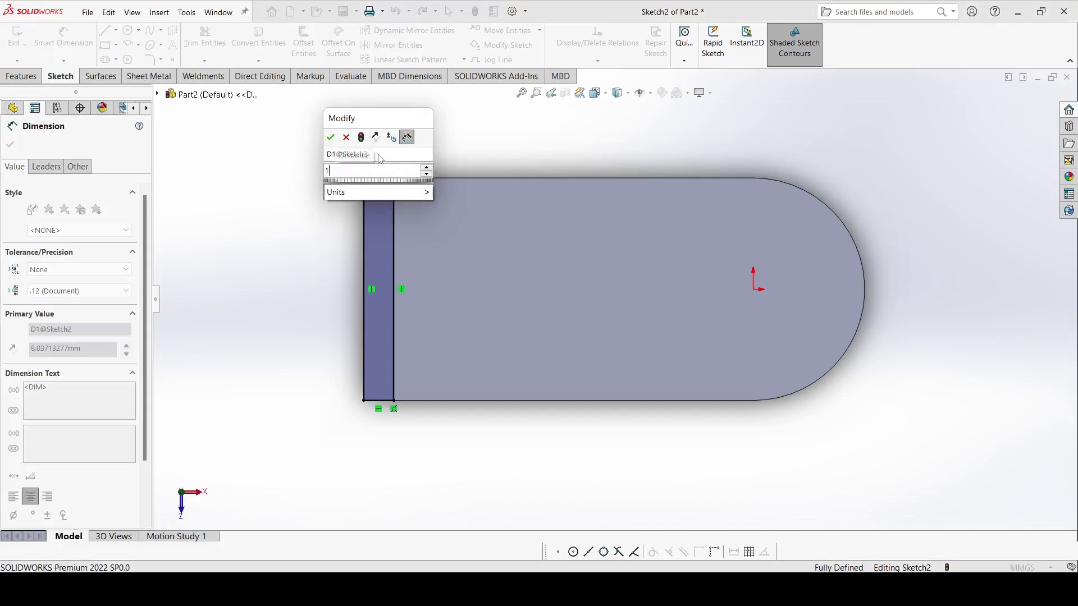
{"action": "type", "text": "10"}
{"action": "key", "text": "Return"}
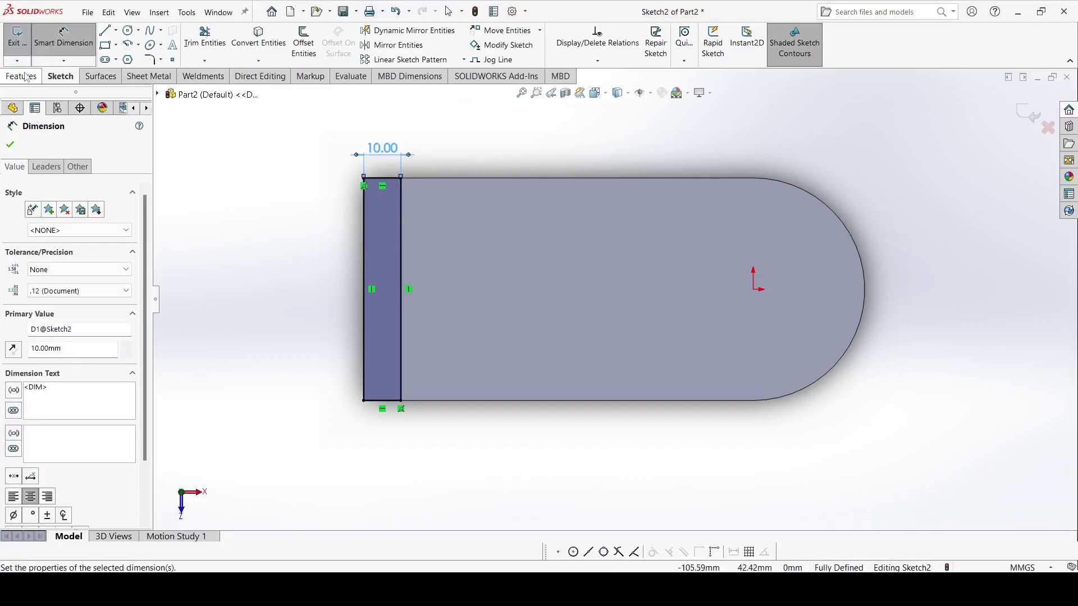
- Extrude the 10 mm strip 20 mm up as Boss-Extrude2
{"action": "left_click", "coordinate": [21, 75]}
{"action": "left_click", "coordinate": [11, 45]}
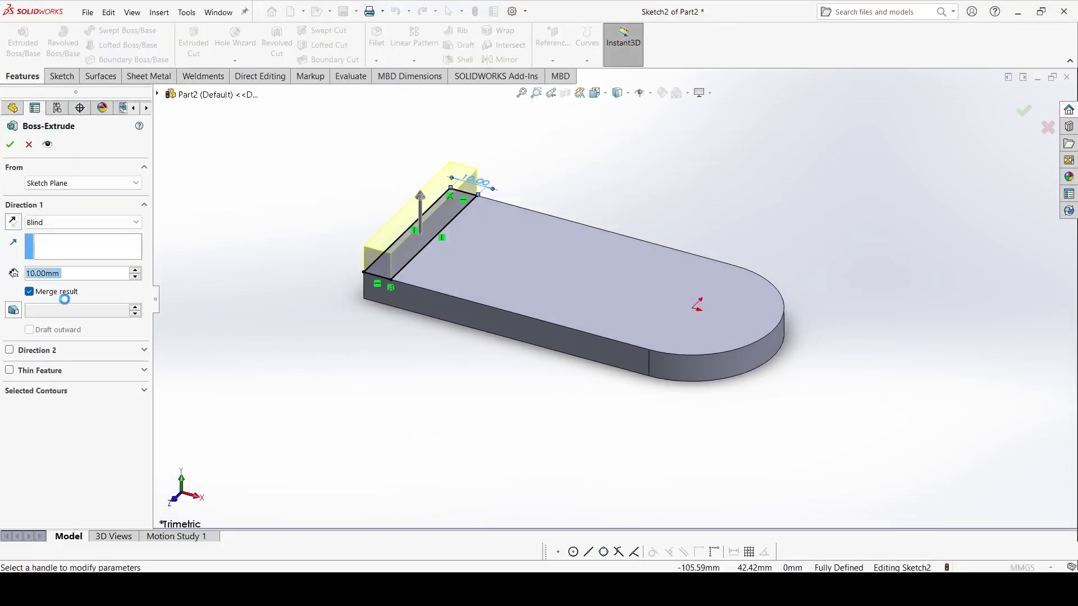
{"action": "type", "text": "20"}
{"action": "key", "text": "Return"}
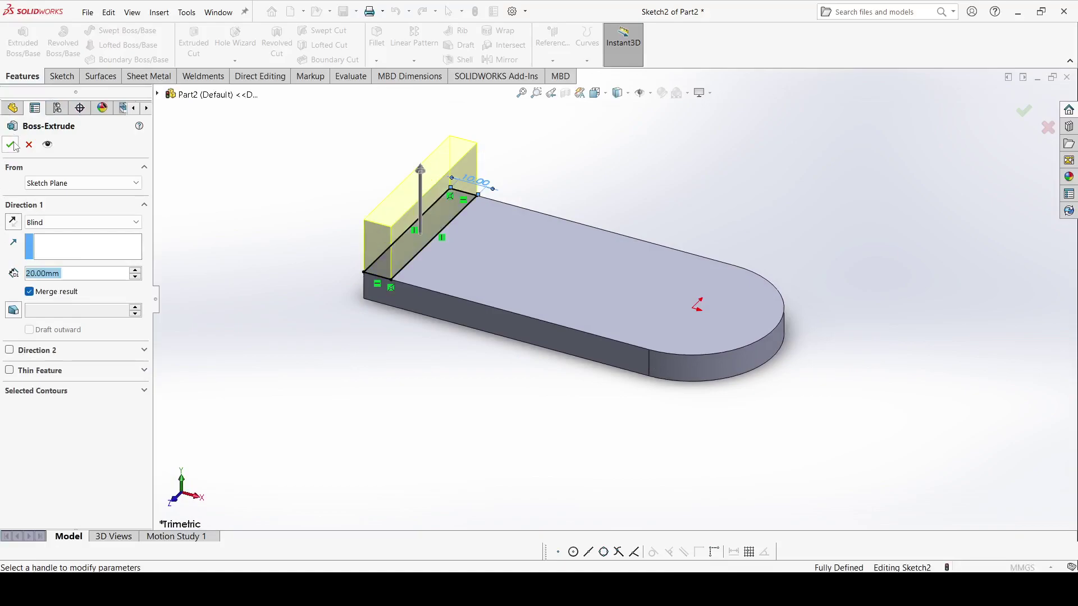
{"action": "left_click", "coordinate": [11, 145]}
{"action": "left_click", "coordinate": [396, 200]}
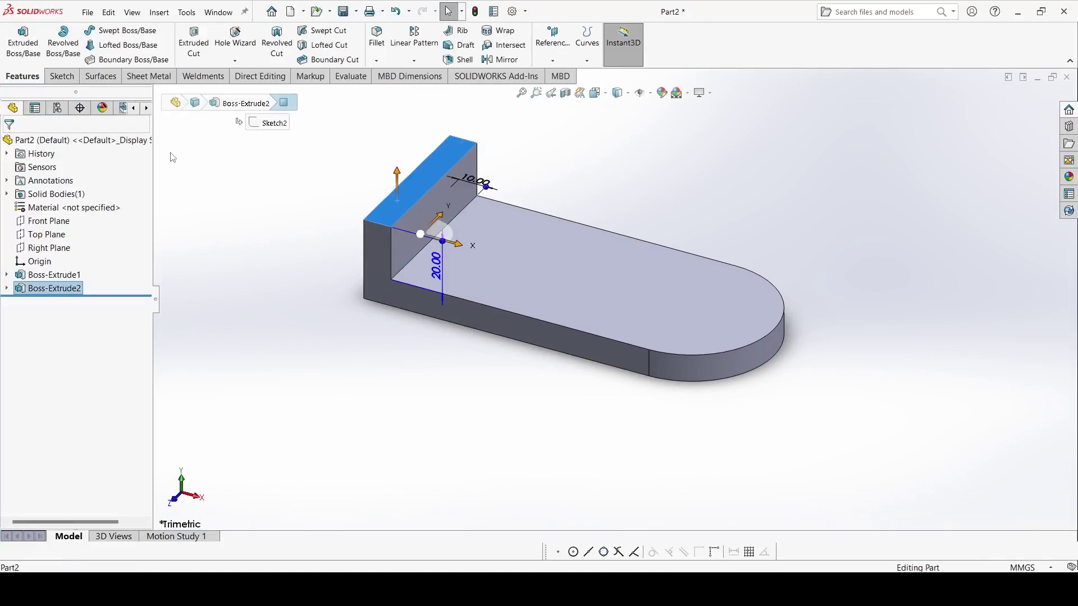
- Sketch on the chosen face a horizontal centerline made coincident with the origin
{"action": "left_click", "coordinate": [62, 76]}
{"action": "left_click", "coordinate": [17, 39]}
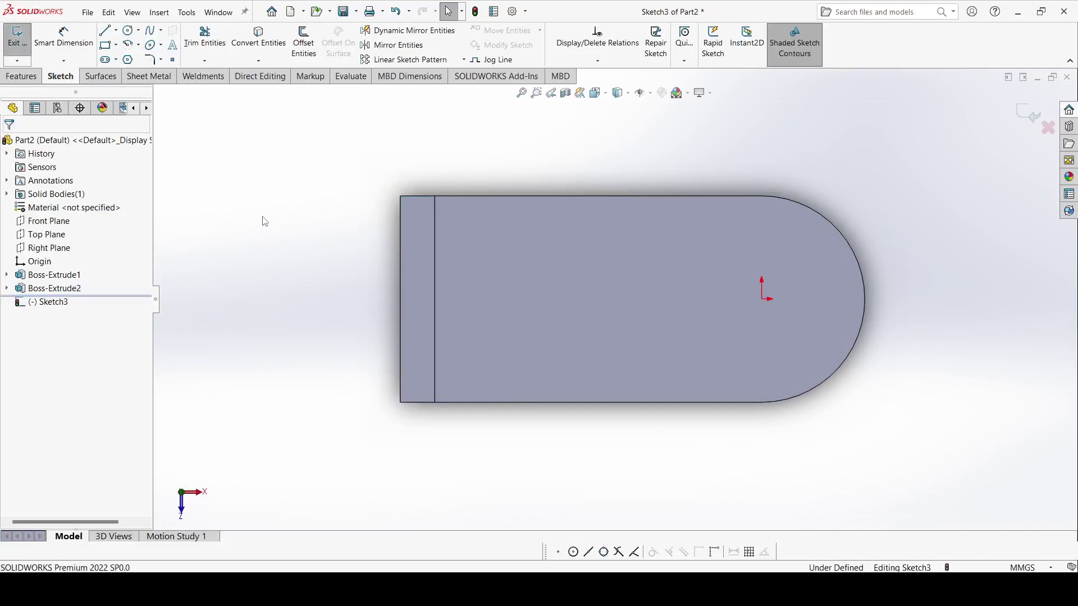
{"action": "left_click", "coordinate": [118, 31]}
{"action": "left_click", "coordinate": [132, 57]}
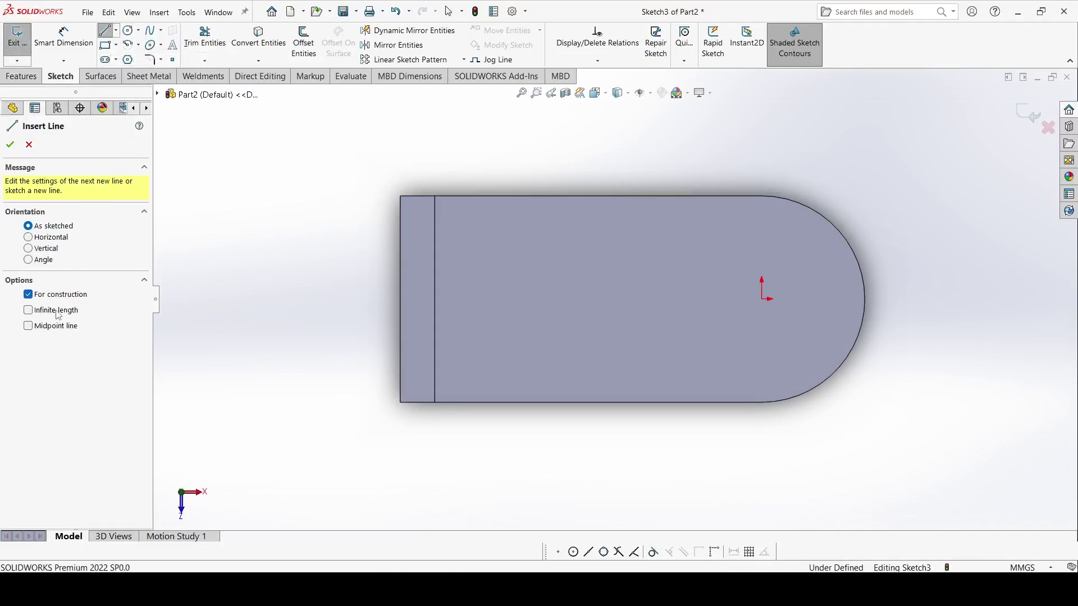
{"action": "left_click", "coordinate": [43, 242]}
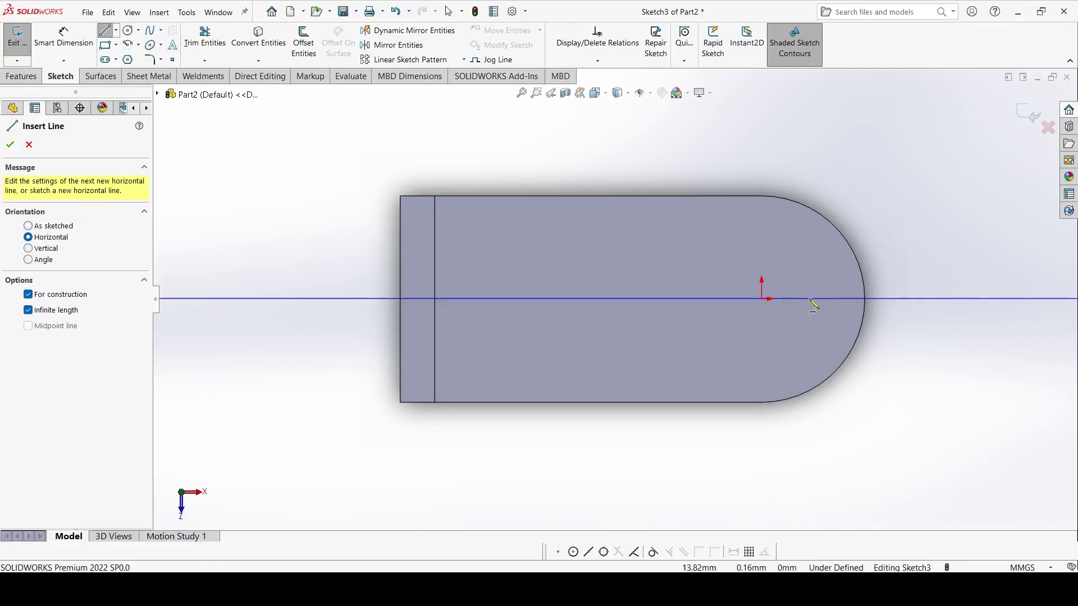
{"action": "left_click", "coordinate": [762, 299]}
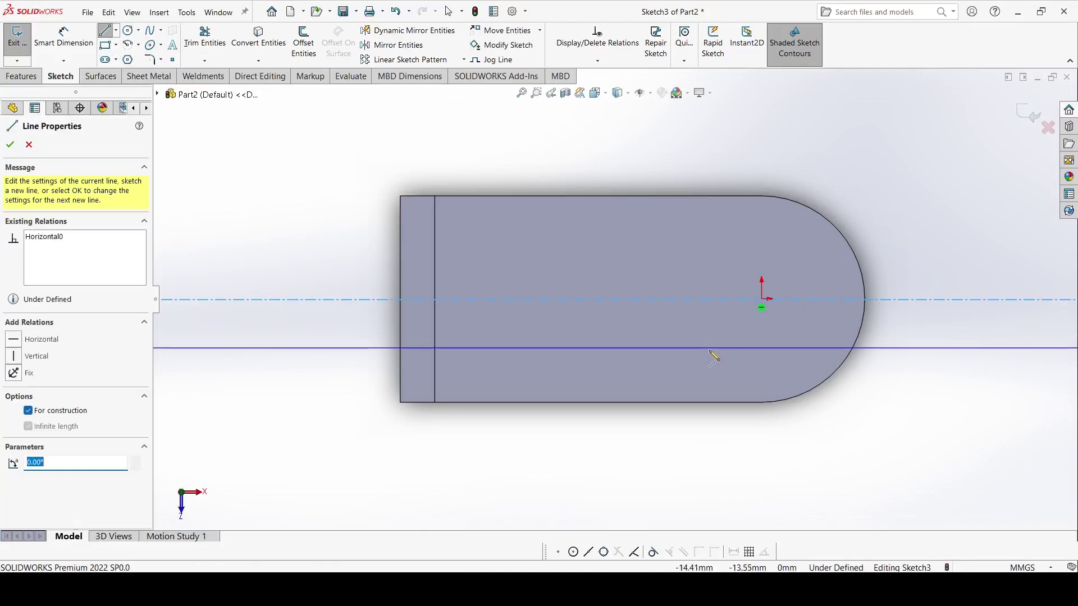
{"action": "key", "text": "Escape"}
{"action": "left_click", "coordinate": [763, 303]}
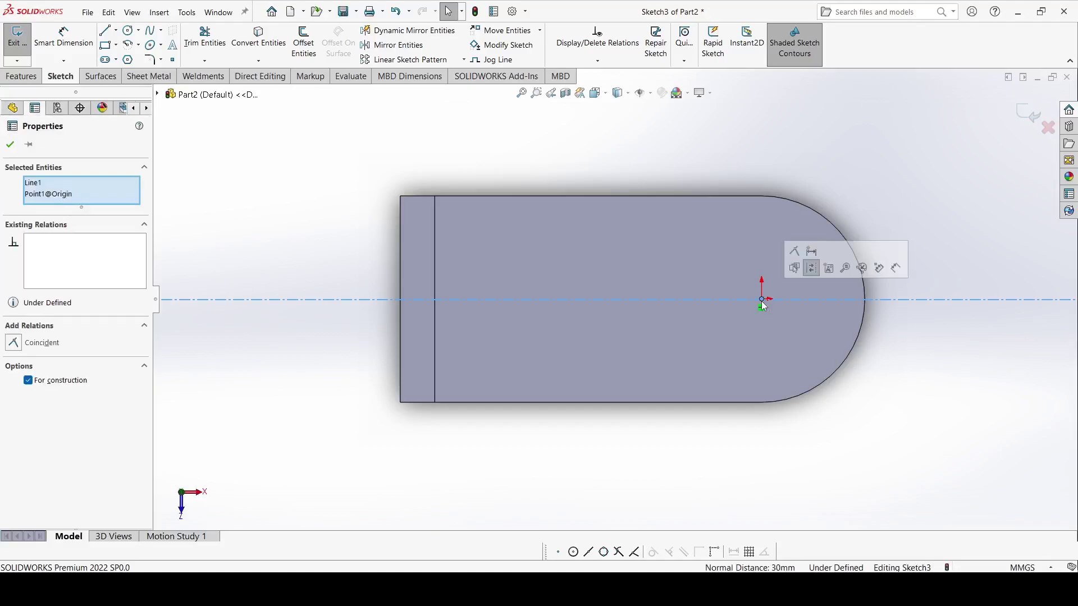
{"action": "left_click", "coordinate": [795, 250]}
{"action": "left_click", "coordinate": [331, 215]}
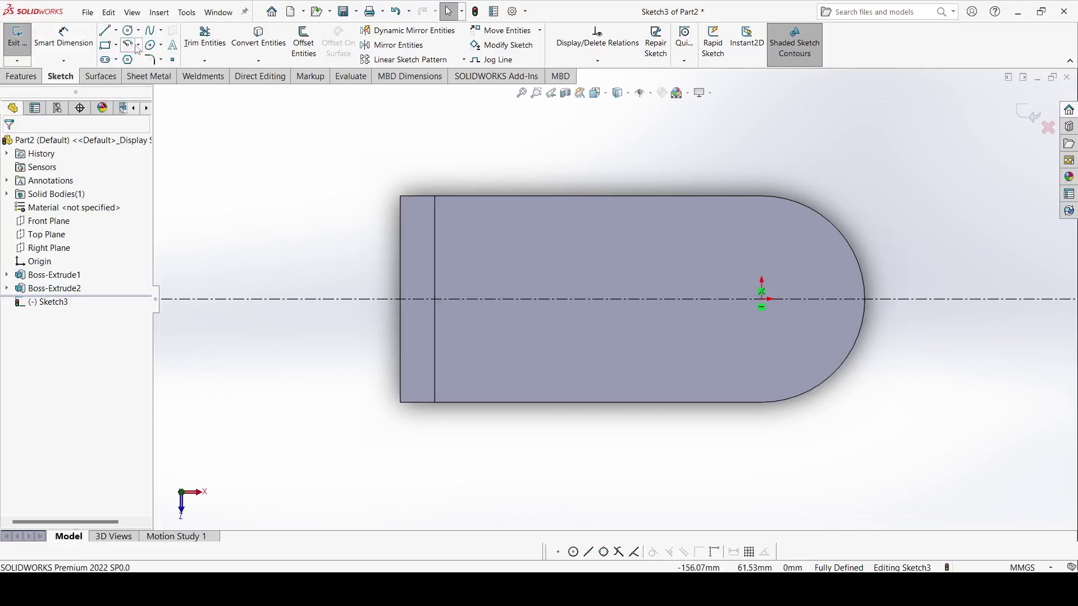
- Add a vertical infinite centerline through the origin
{"action": "left_click", "coordinate": [116, 32]}
{"action": "left_click", "coordinate": [135, 56]}
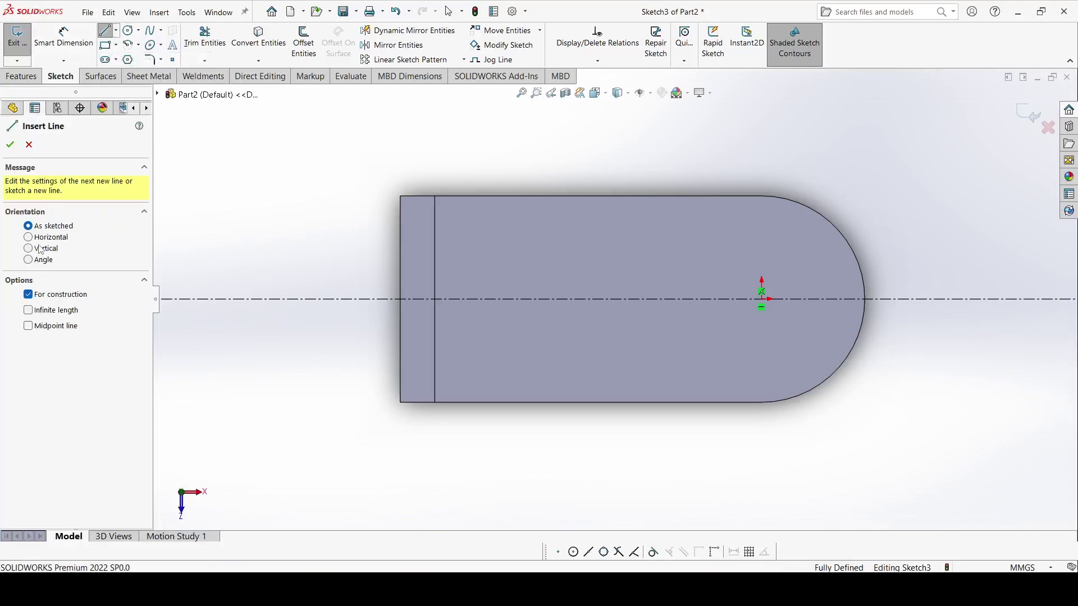
{"action": "left_click", "coordinate": [43, 250]}
{"action": "left_click", "coordinate": [51, 315]}
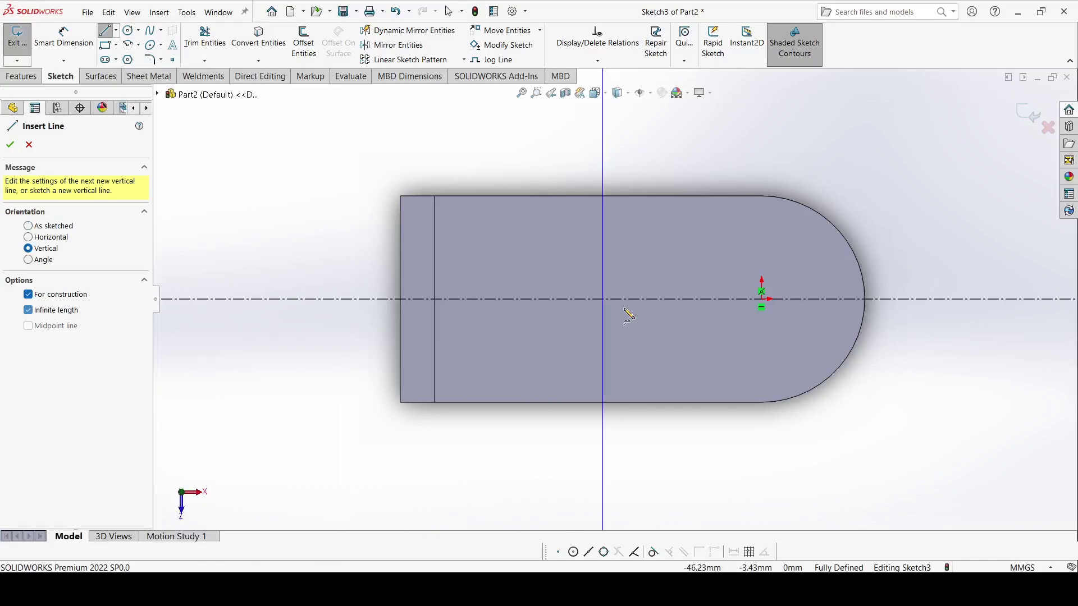
{"action": "left_click", "coordinate": [761, 303]}
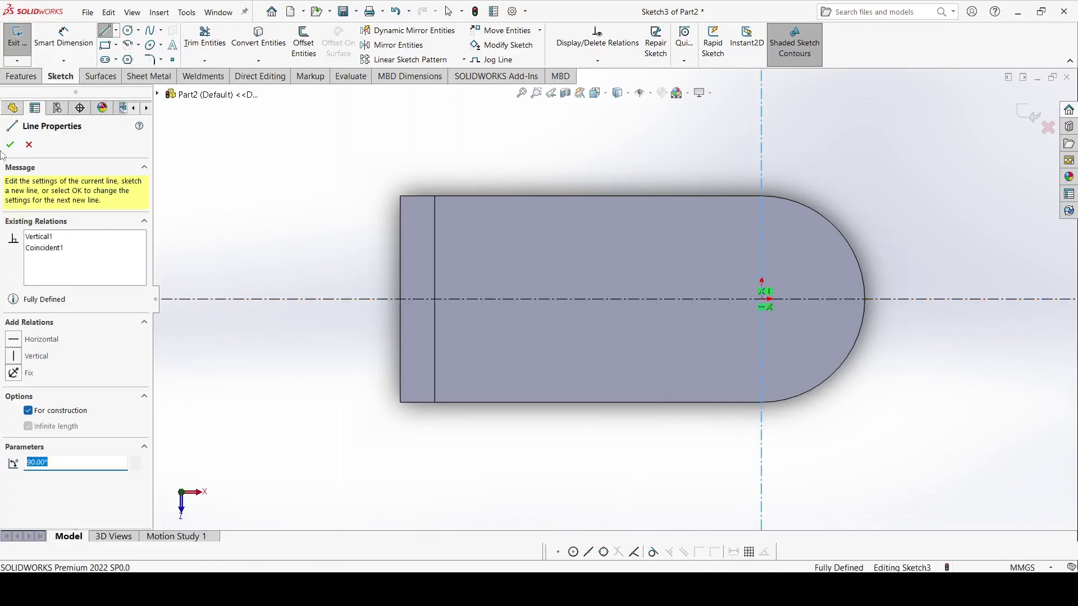
- Draw a half-circle centerpoint arc at the origin and dimension it R75
{"action": "left_click", "coordinate": [126, 46]}
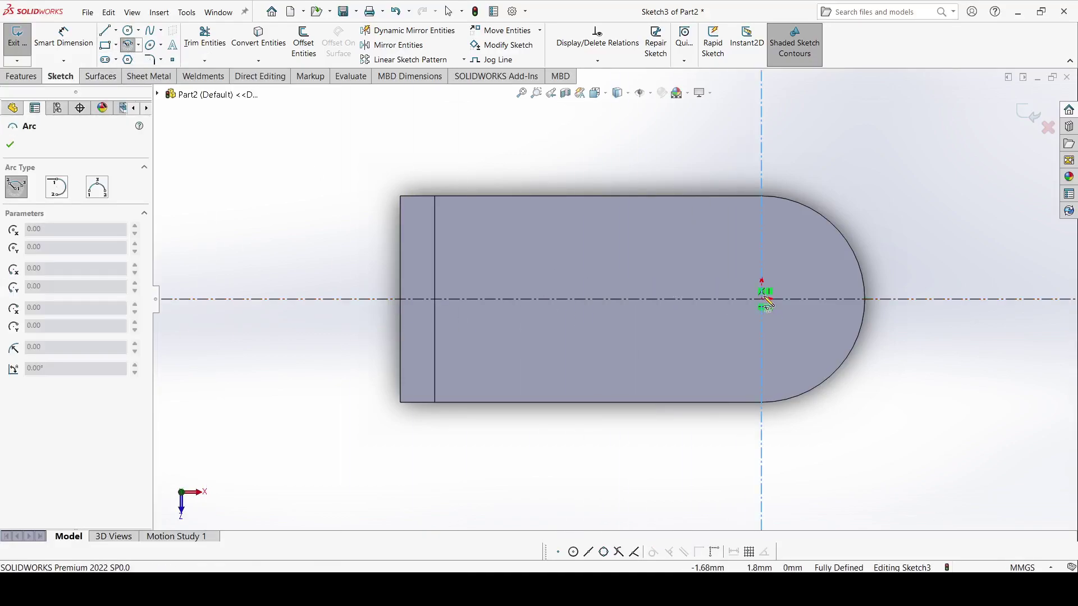
{"action": "left_click", "coordinate": [764, 302]}
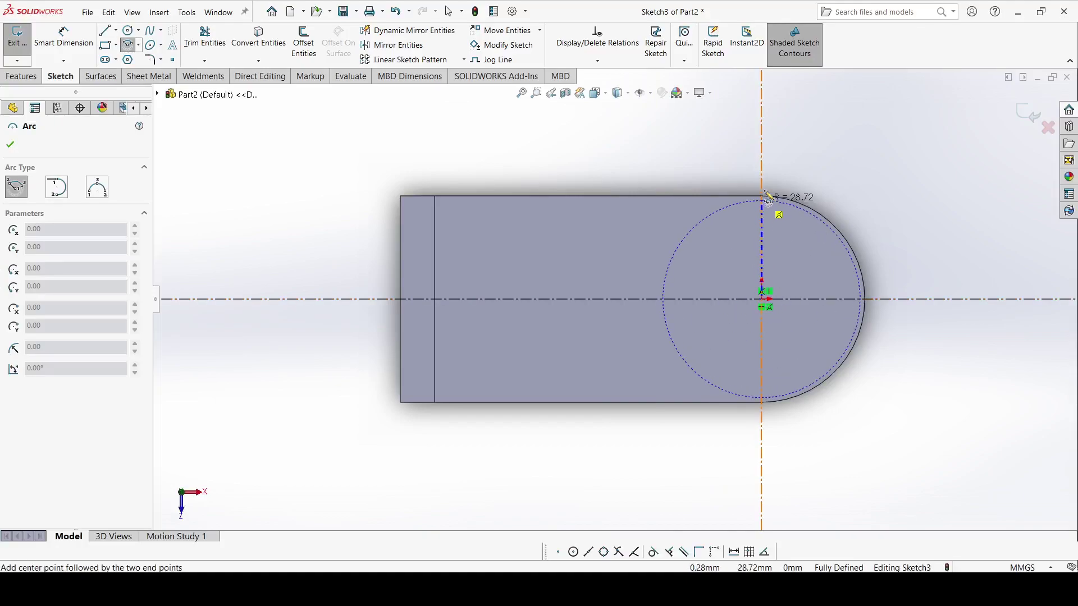
{"action": "left_click", "coordinate": [762, 150]}
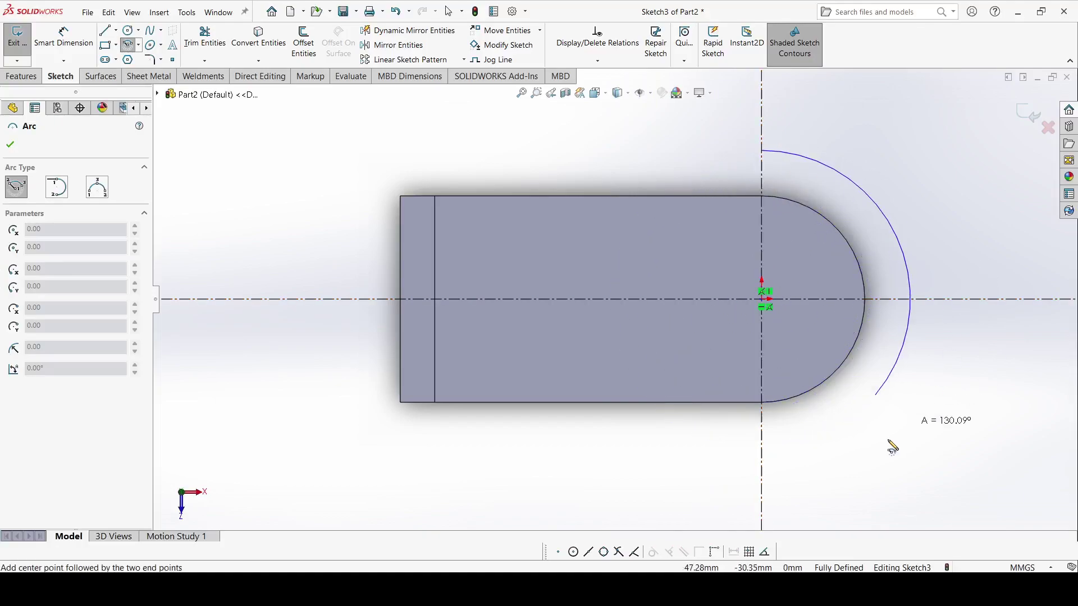
{"action": "left_click", "coordinate": [762, 449]}
{"action": "left_click", "coordinate": [63, 39]}
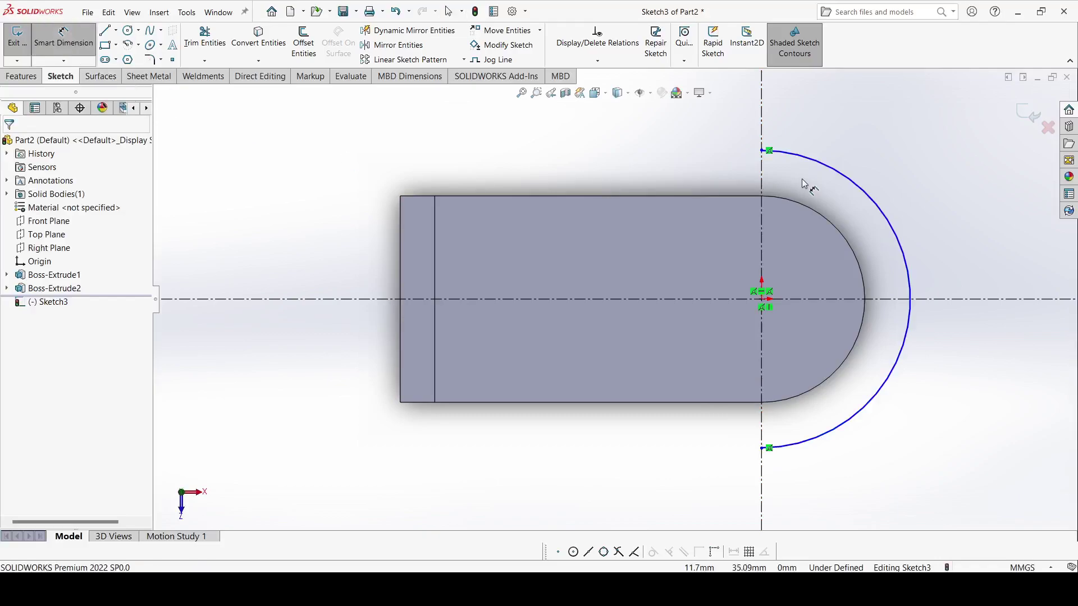
{"action": "left_click", "coordinate": [815, 162]}
{"action": "left_click", "coordinate": [846, 141]}
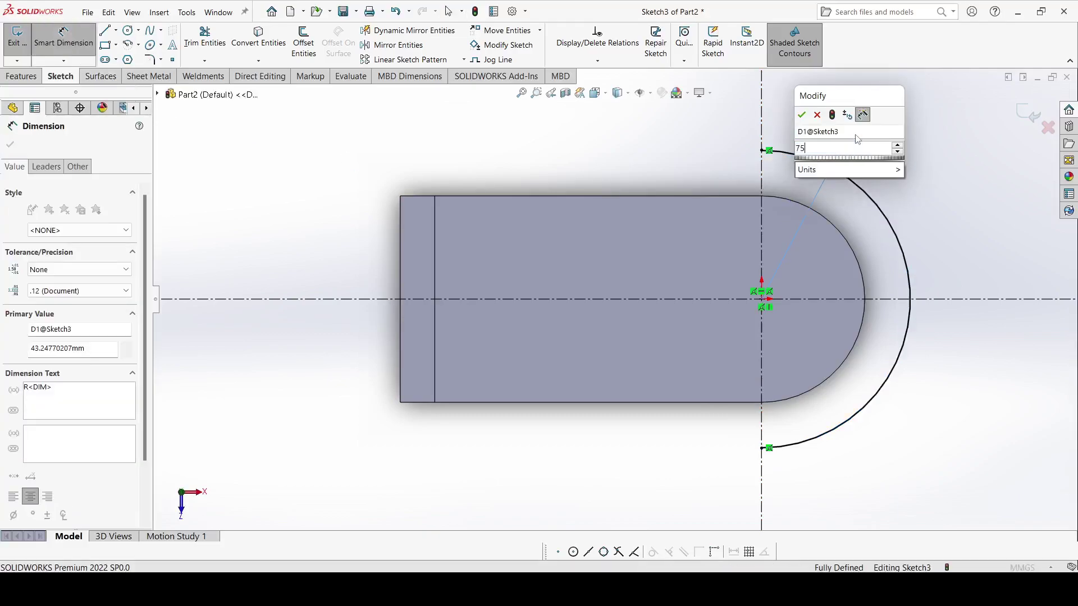
{"action": "type", "text": "75"}
{"action": "key", "text": "Return"}
{"action": "key", "text": "Escape"}
{"action": "key", "text": "z"}
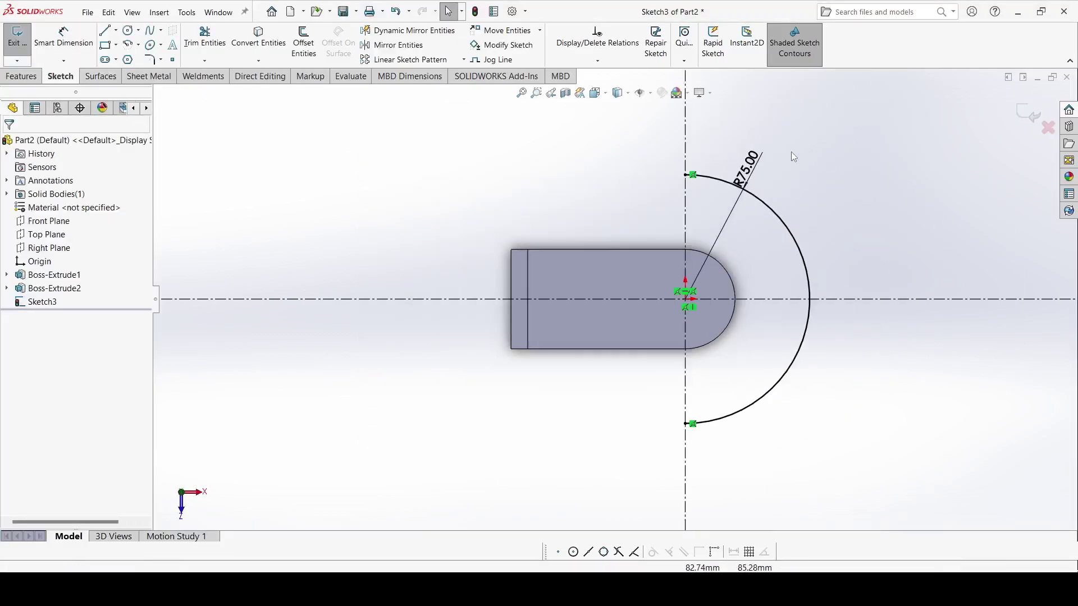
{"action": "left_click", "coordinate": [106, 33]}
- Draw a vertical midpoint line for the plate's left edge
{"action": "left_click", "coordinate": [116, 30]}
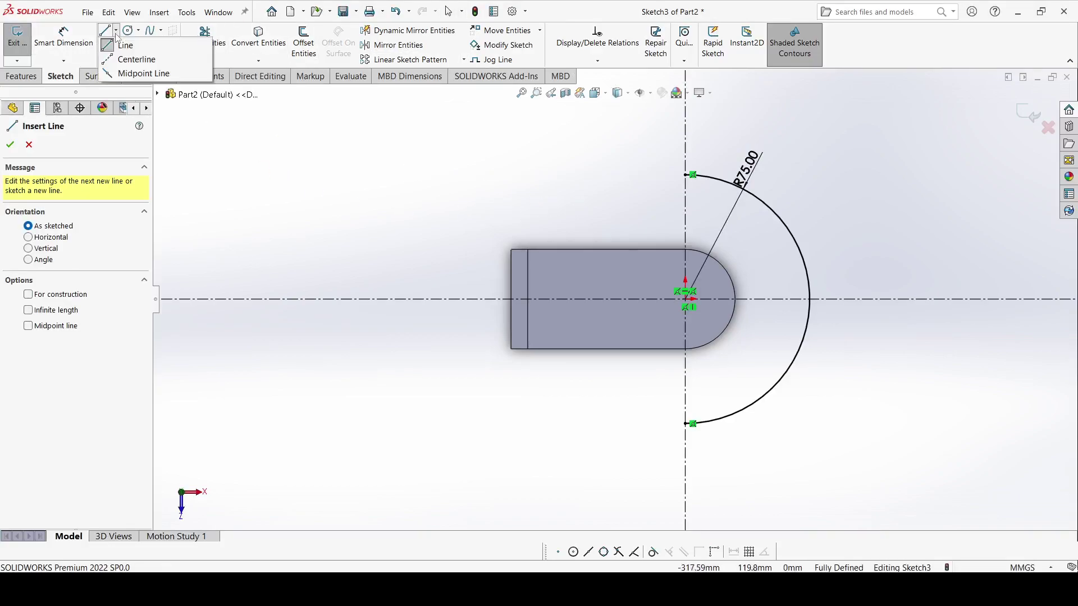
{"action": "left_click", "coordinate": [143, 70]}
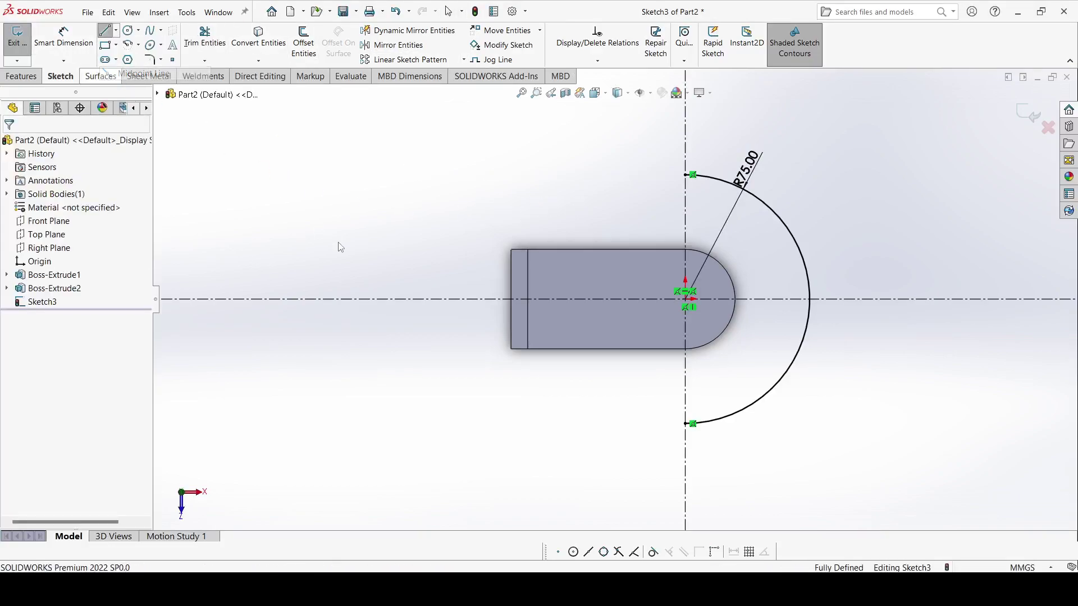
{"action": "left_click", "coordinate": [511, 300]}
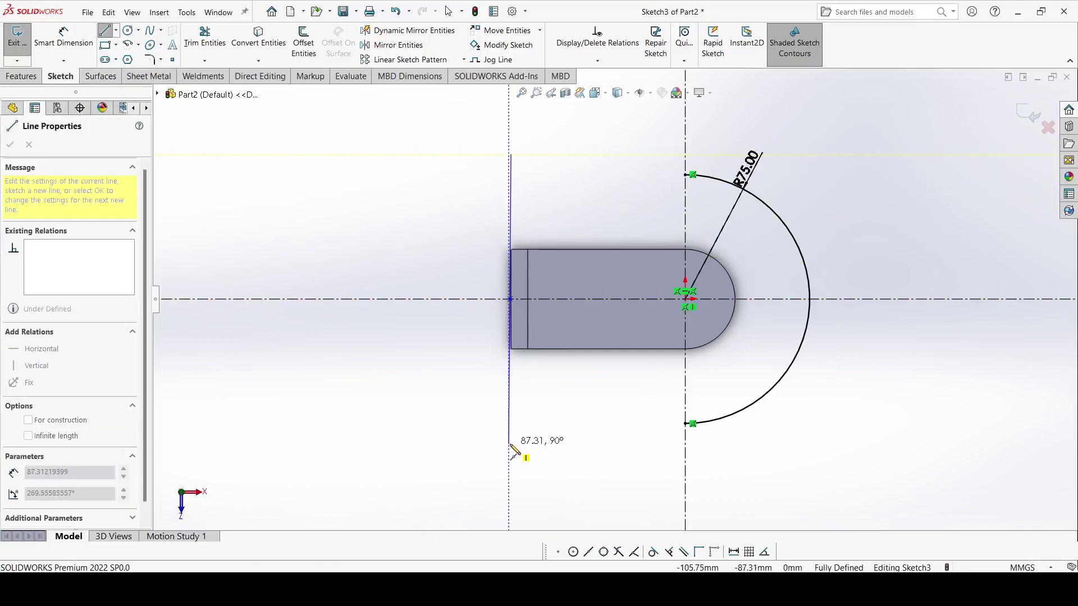
{"action": "left_click", "coordinate": [510, 444]}
{"action": "key", "text": "Escape"}
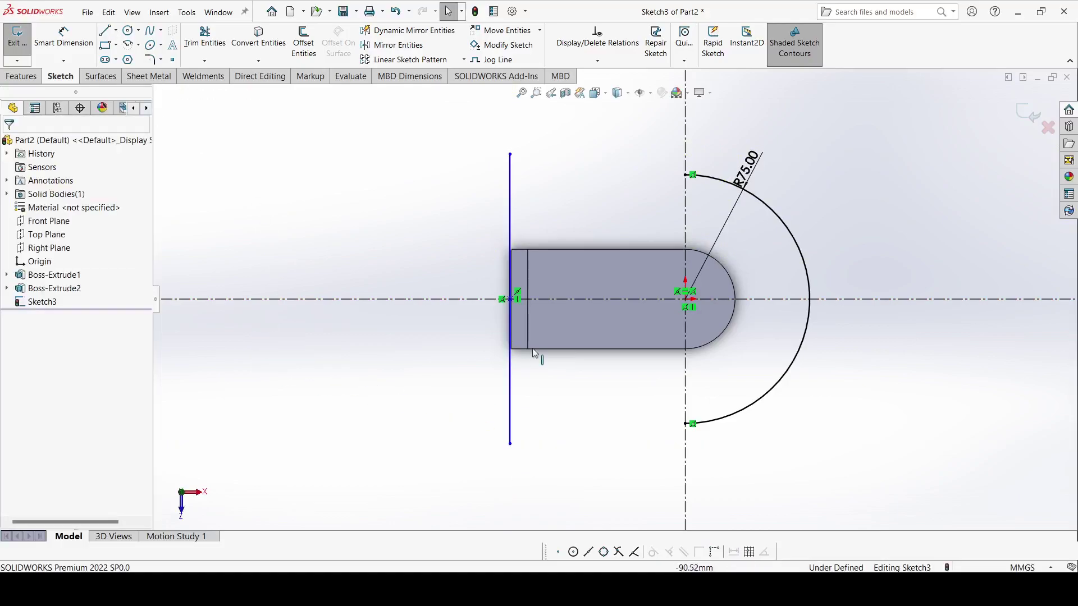
- Dimension the left line 100 mm from the vertical centerline
{"action": "scroll", "coordinate": [537, 298], "scroll_direction": "down", "scroll_amount": 5}
{"action": "scroll", "coordinate": [562, 314], "scroll_direction": "down", "scroll_amount": 2}
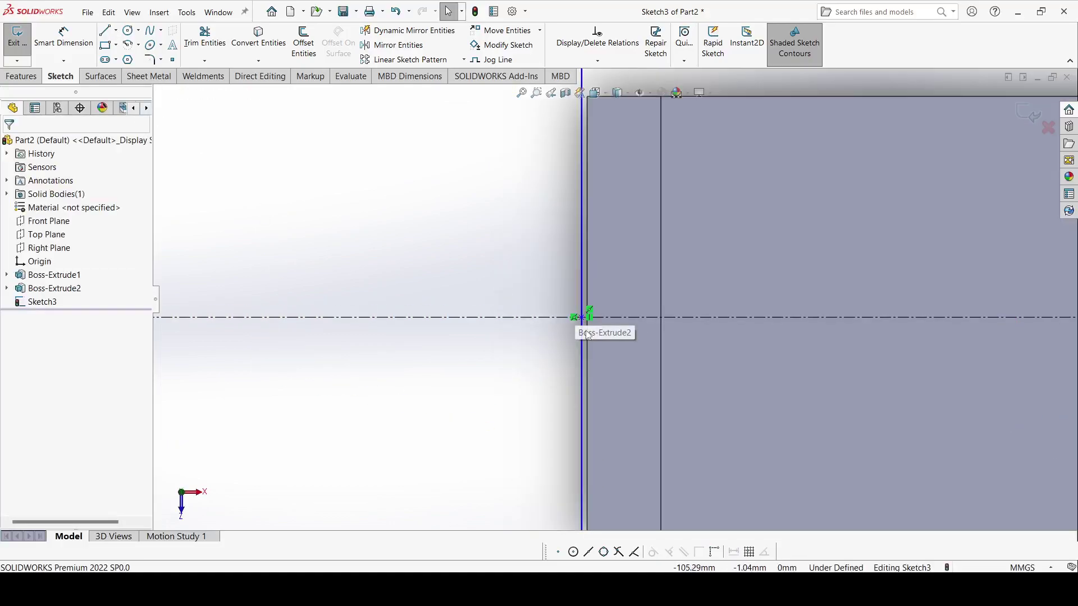
{"action": "left_click", "coordinate": [74, 51]}
{"action": "key", "text": "f"}
{"action": "left_click", "coordinate": [607, 220]}
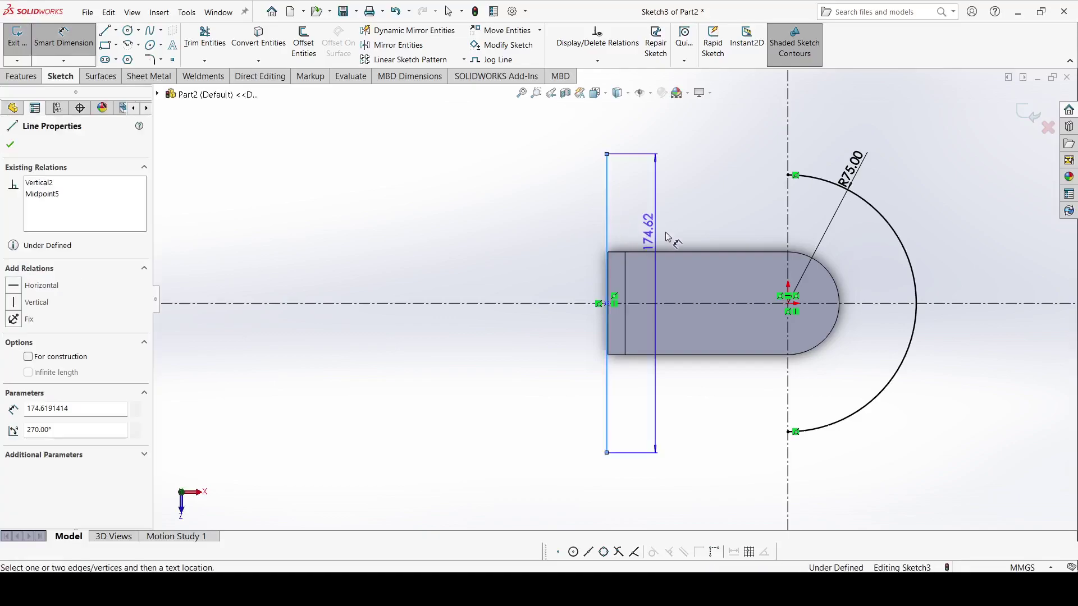
{"action": "left_click", "coordinate": [788, 219]}
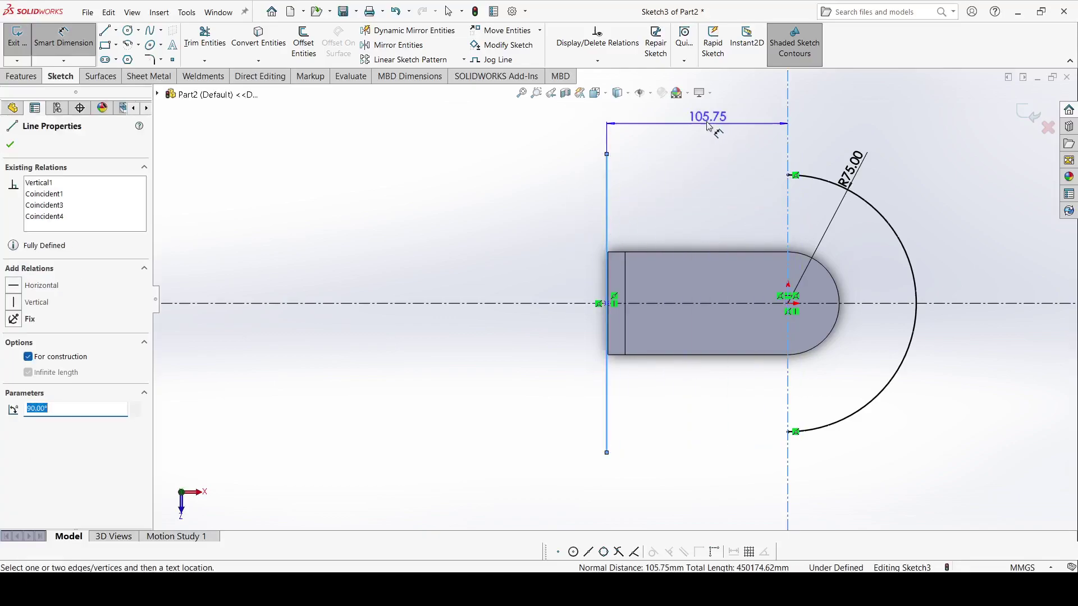
{"action": "left_click", "coordinate": [709, 126]}
{"action": "type", "text": "100"}
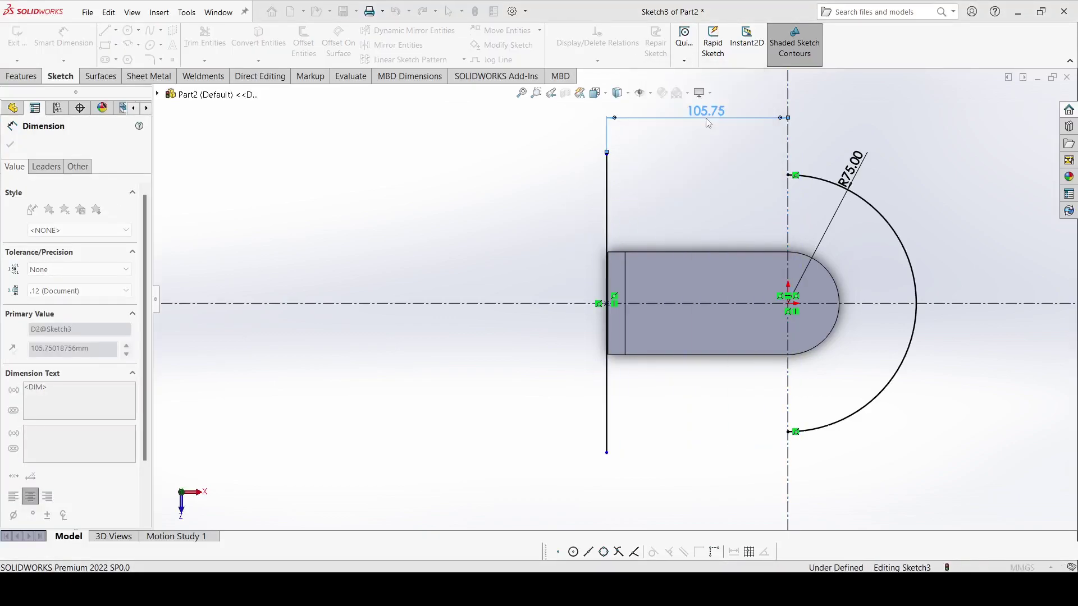
{"action": "key", "text": "Return"}
- Draw top and bottom lines from the arc's ends to the left line
{"action": "left_click", "coordinate": [112, 31]}
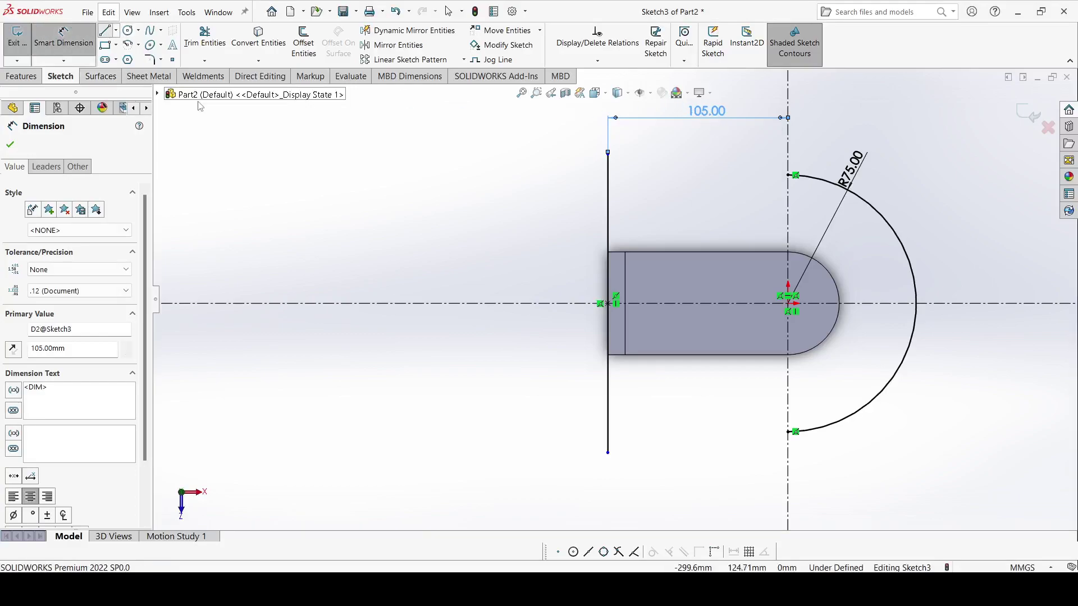
{"action": "left_click_drag", "start_coordinate": [788, 174], "coordinate": [604, 174]}
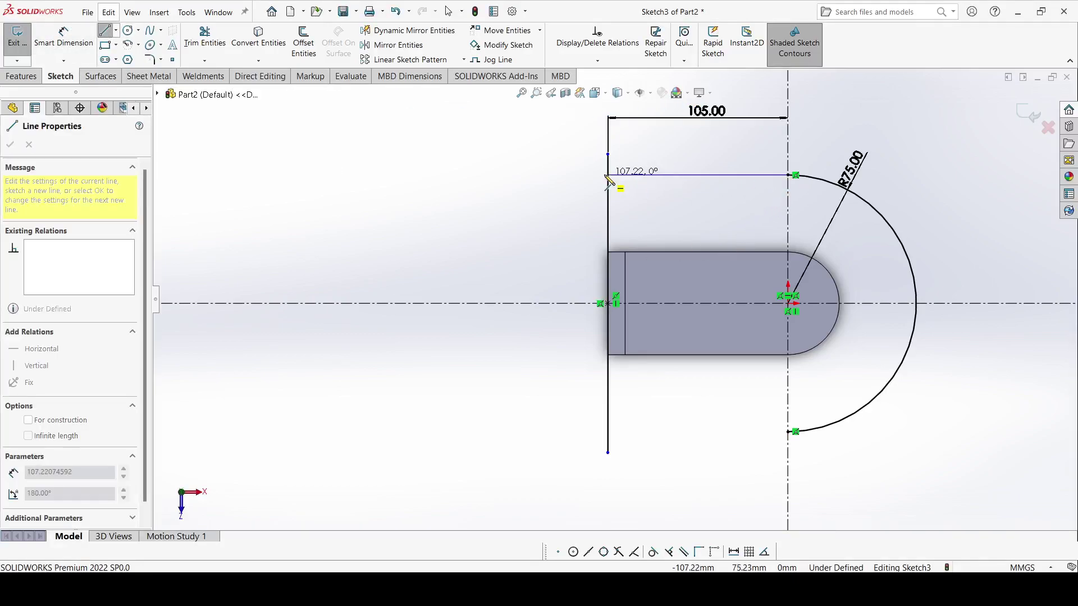
{"action": "key", "text": "Escape"}
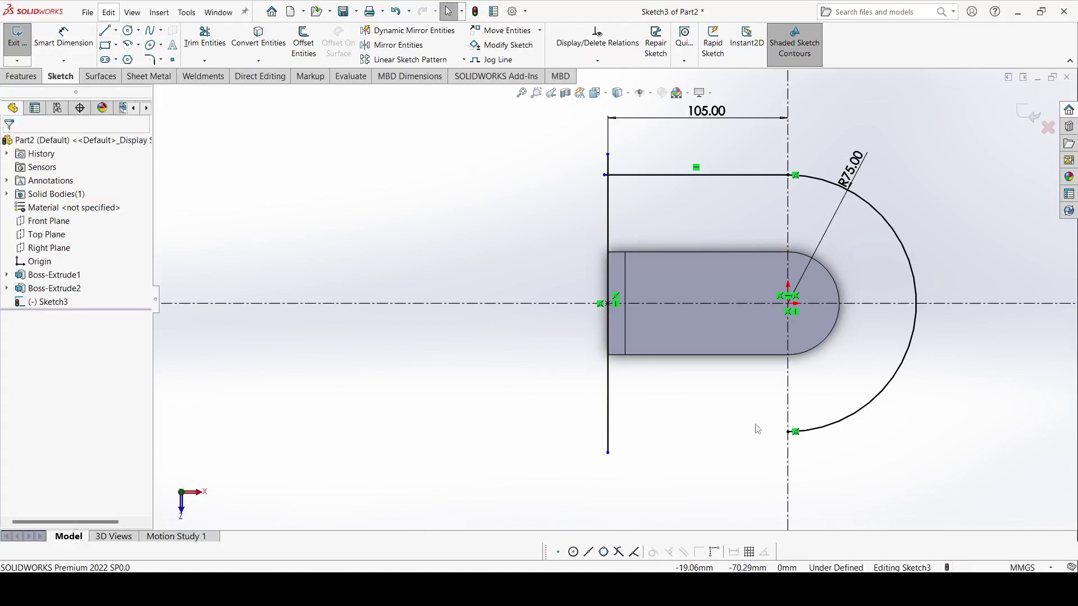
{"action": "left_click", "coordinate": [789, 433]}
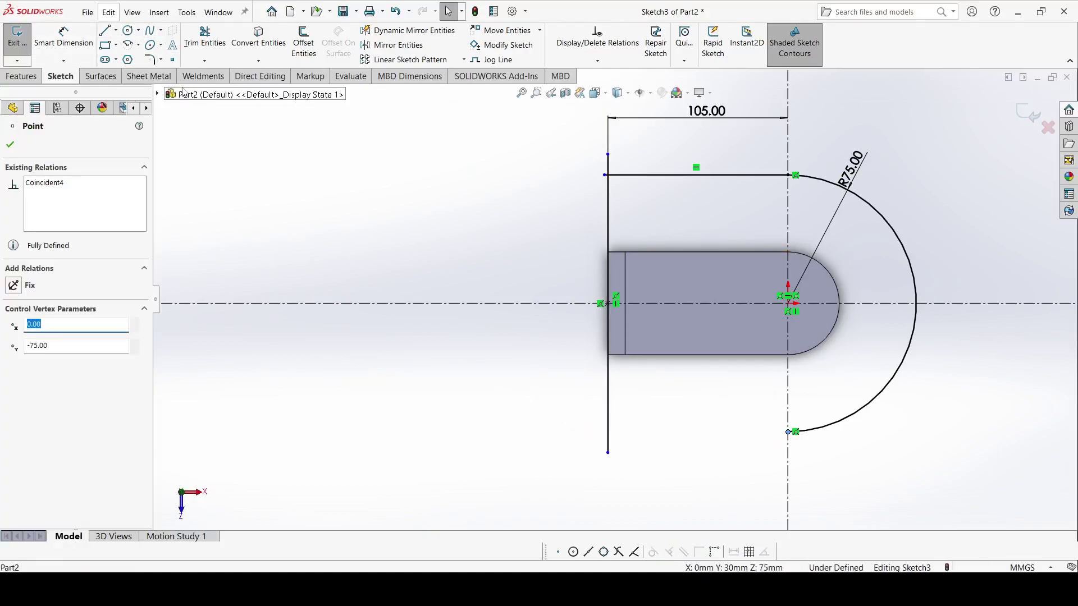
{"action": "left_click", "coordinate": [105, 30]}
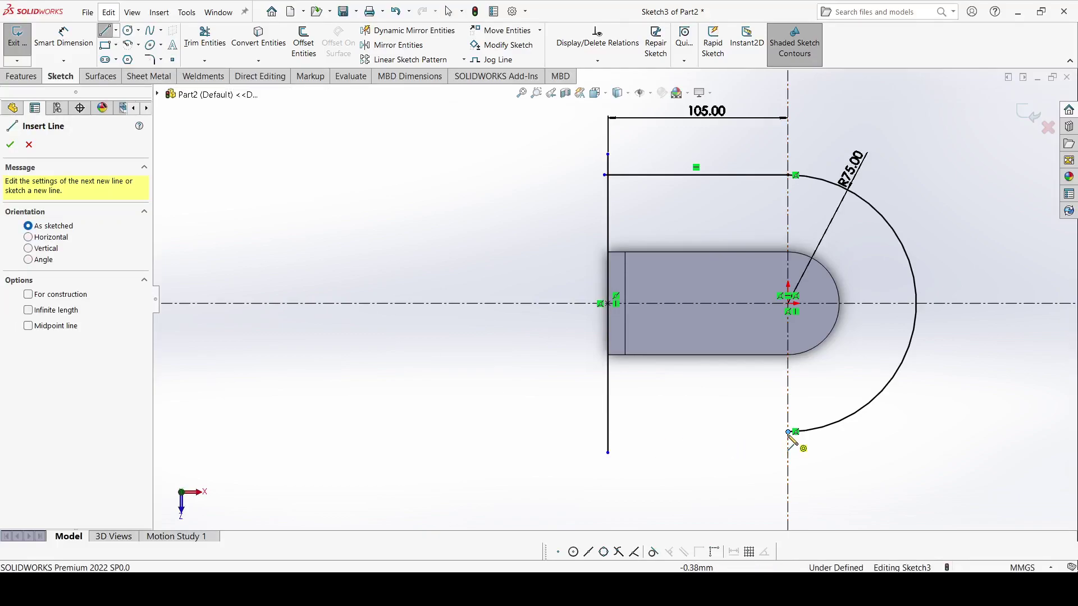
{"action": "left_click", "coordinate": [615, 431]}
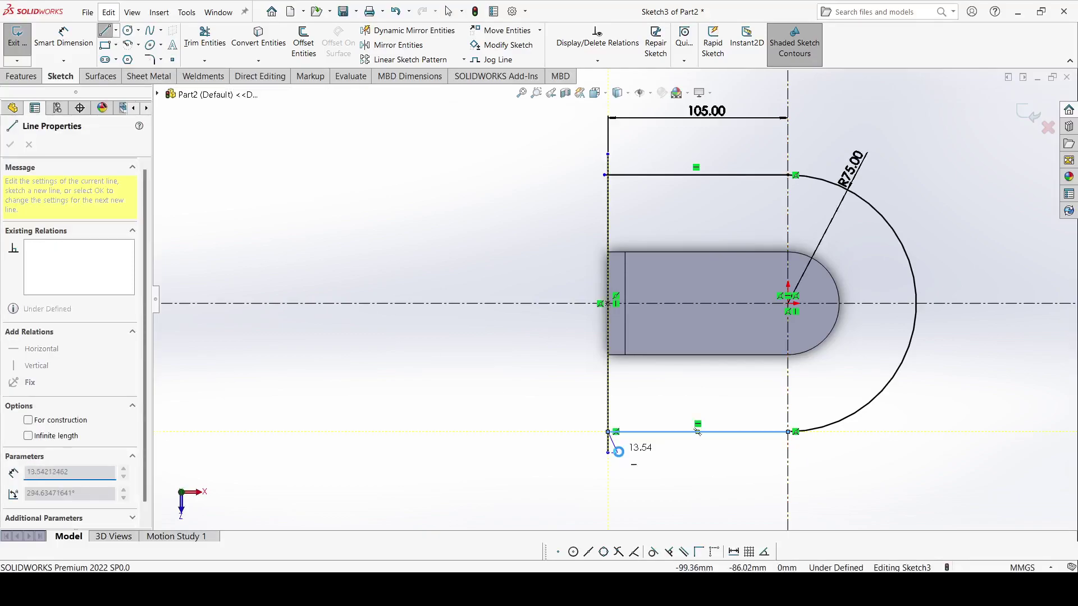
{"action": "key", "text": "Escape"}
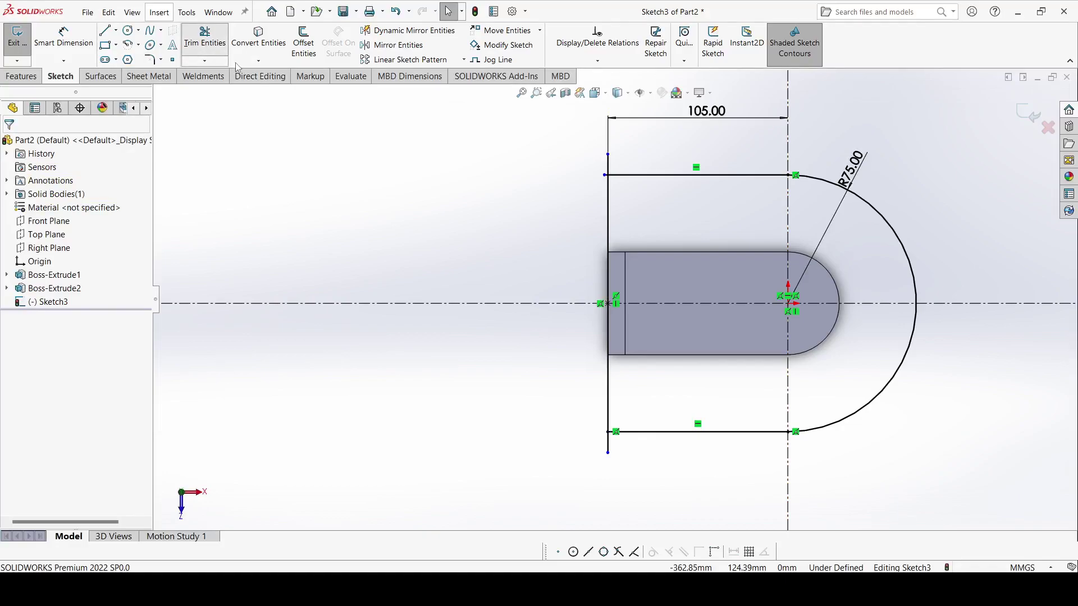
- Trim the overhanging line ends with Trim Entities
{"action": "left_click", "coordinate": [236, 61]}
{"action": "left_click", "coordinate": [204, 60]}
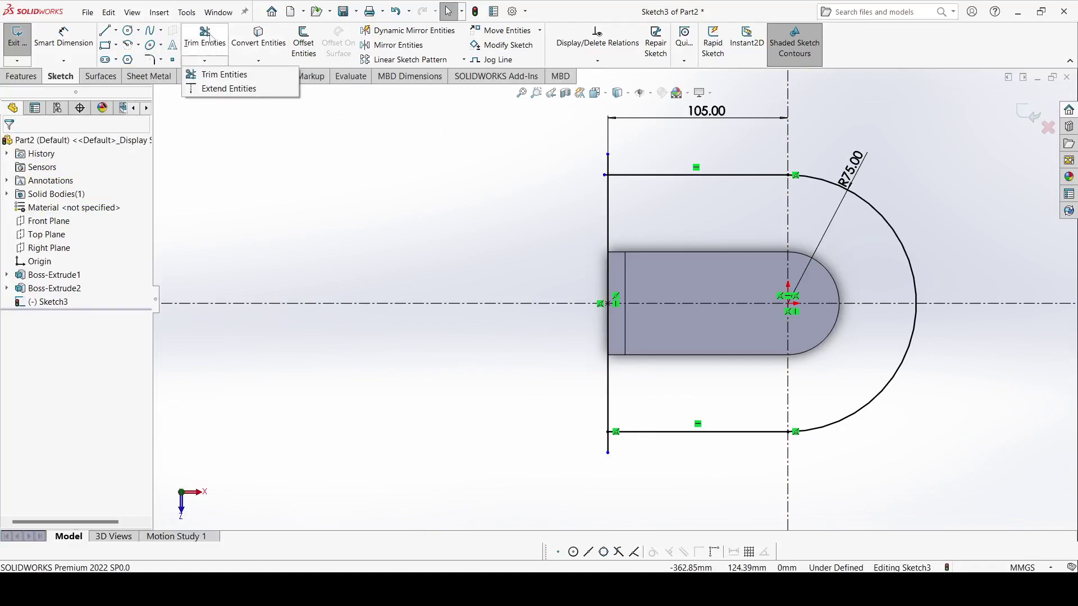
{"action": "left_click", "coordinate": [193, 73]}
{"action": "scroll", "coordinate": [626, 193], "scroll_direction": "down", "scroll_amount": 5}
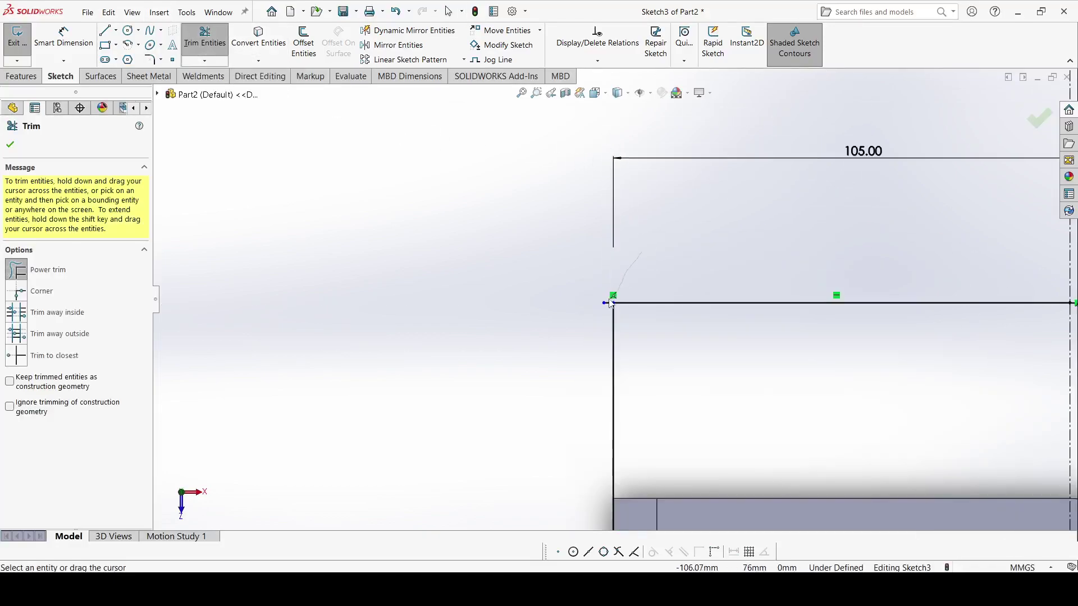
{"action": "scroll", "coordinate": [608, 312], "scroll_direction": "up", "scroll_amount": 5}
{"action": "scroll", "coordinate": [659, 201], "scroll_direction": "up", "scroll_amount": 2}
{"action": "scroll", "coordinate": [635, 331], "scroll_direction": "down", "scroll_amount": 3}
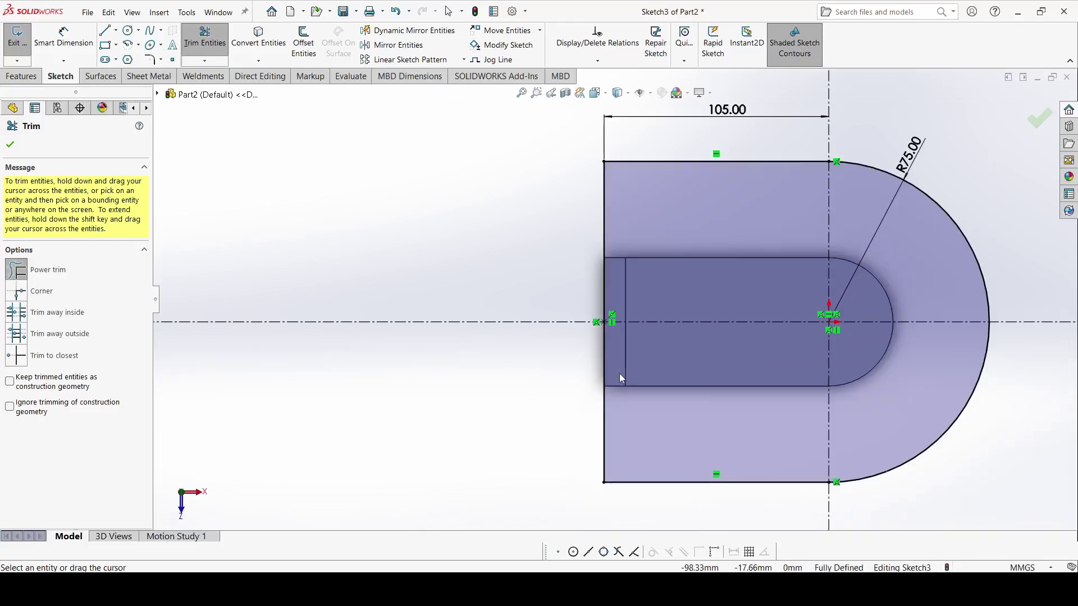
{"action": "key", "text": "Escape"}
{"action": "scroll", "coordinate": [614, 299], "scroll_direction": "up", "scroll_amount": 3}
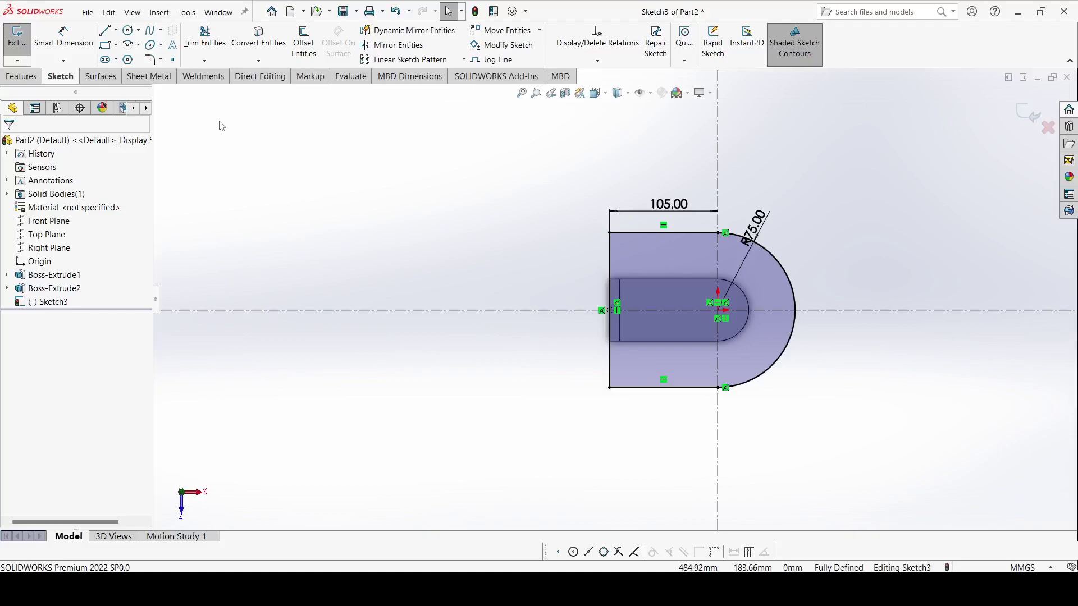
- Draw a center rectangle centred on the origin
{"action": "left_click", "coordinate": [116, 44]}
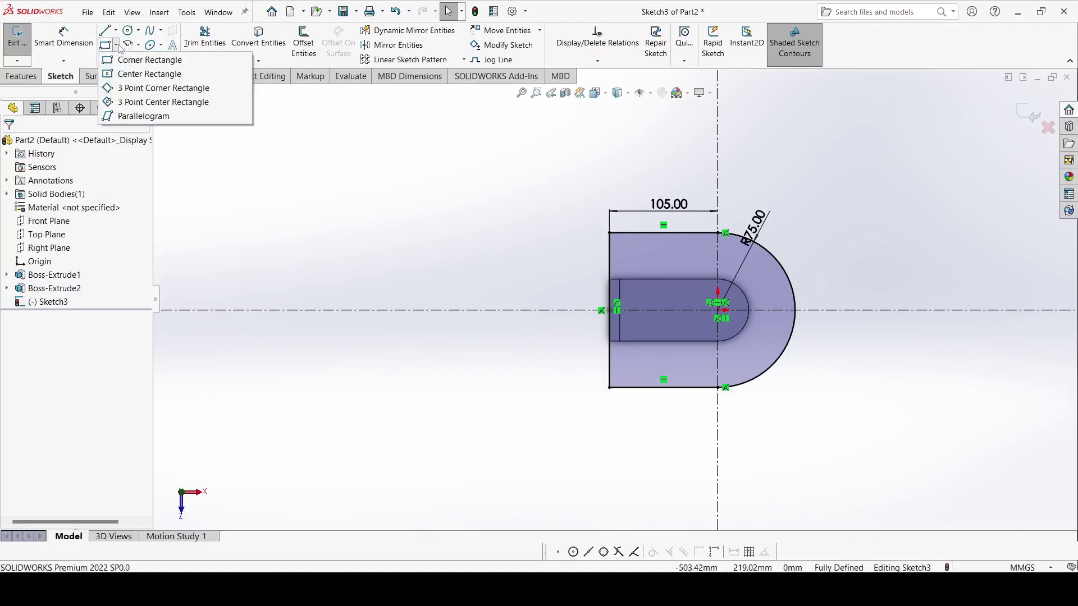
{"action": "left_click", "coordinate": [123, 75]}
{"action": "scroll", "coordinate": [712, 320], "scroll_direction": "down", "scroll_amount": 5}
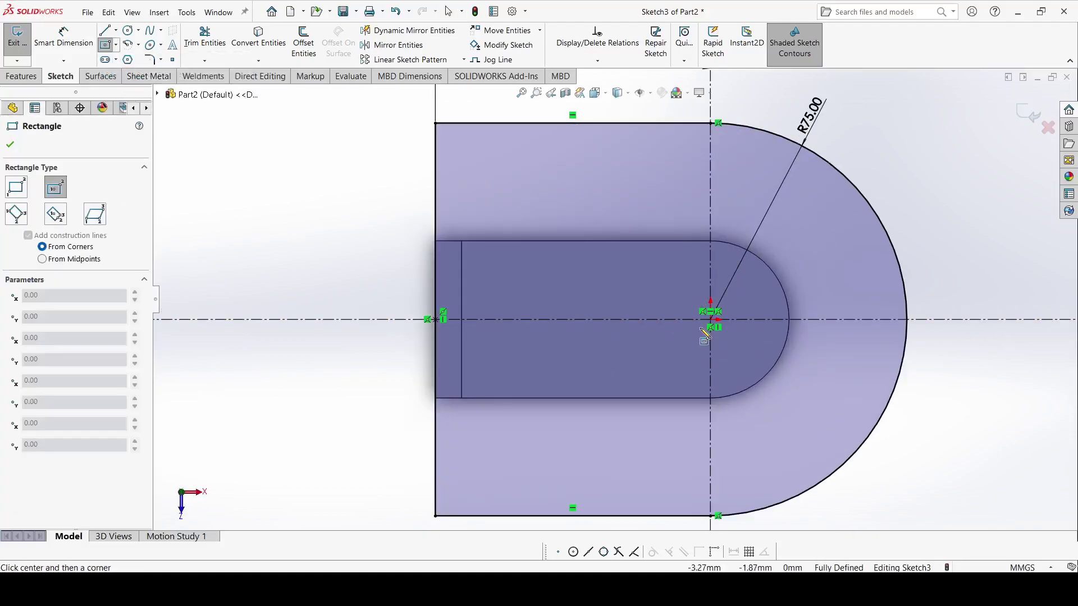
{"action": "left_click", "coordinate": [711, 320]}
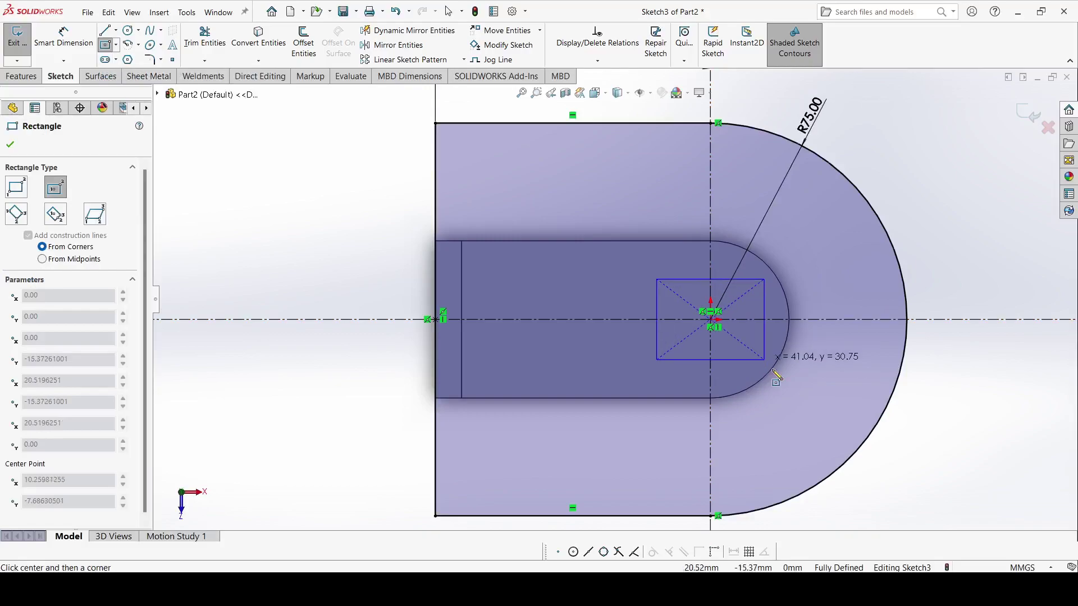
{"action": "left_click", "coordinate": [794, 413]}
{"action": "left_click", "coordinate": [7, 148]}
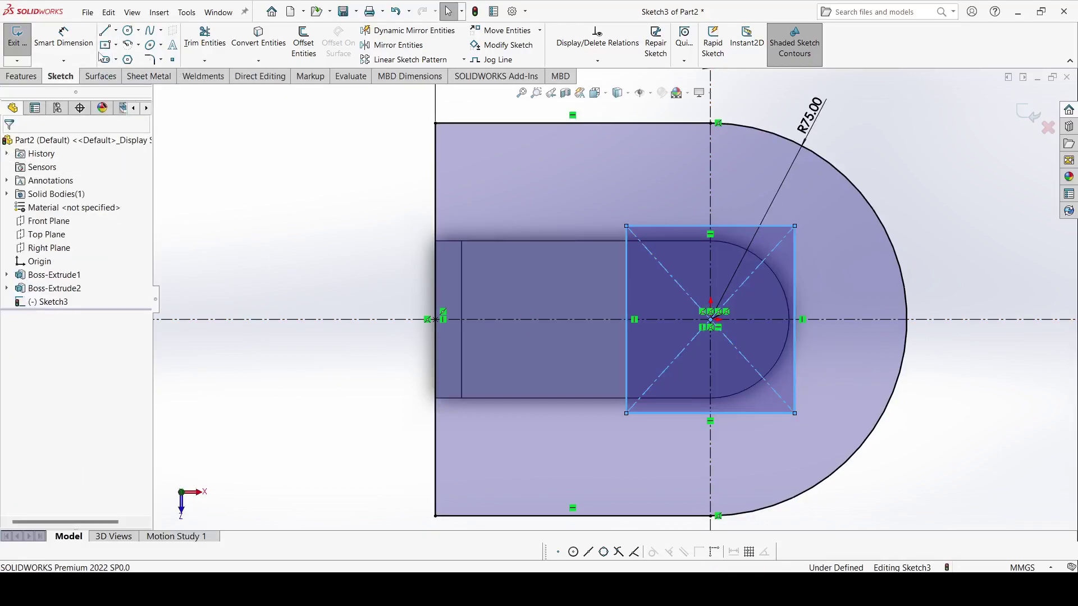
{"action": "key", "text": "Return"}
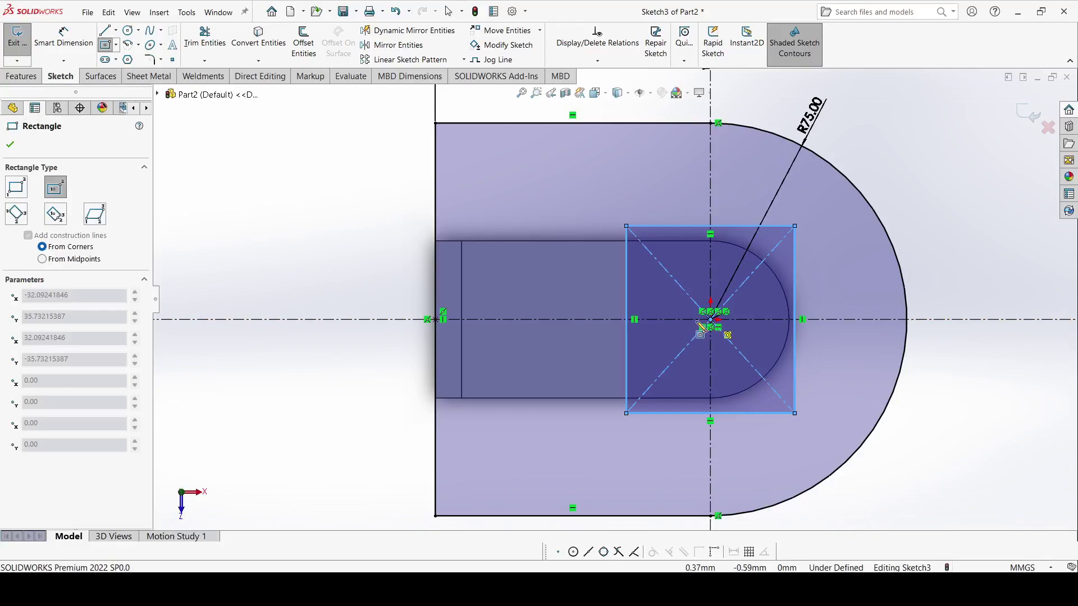
- Dimension the rectangle's width and height to 70 mm each
{"action": "left_click", "coordinate": [10, 146]}
{"action": "left_click", "coordinate": [63, 39]}
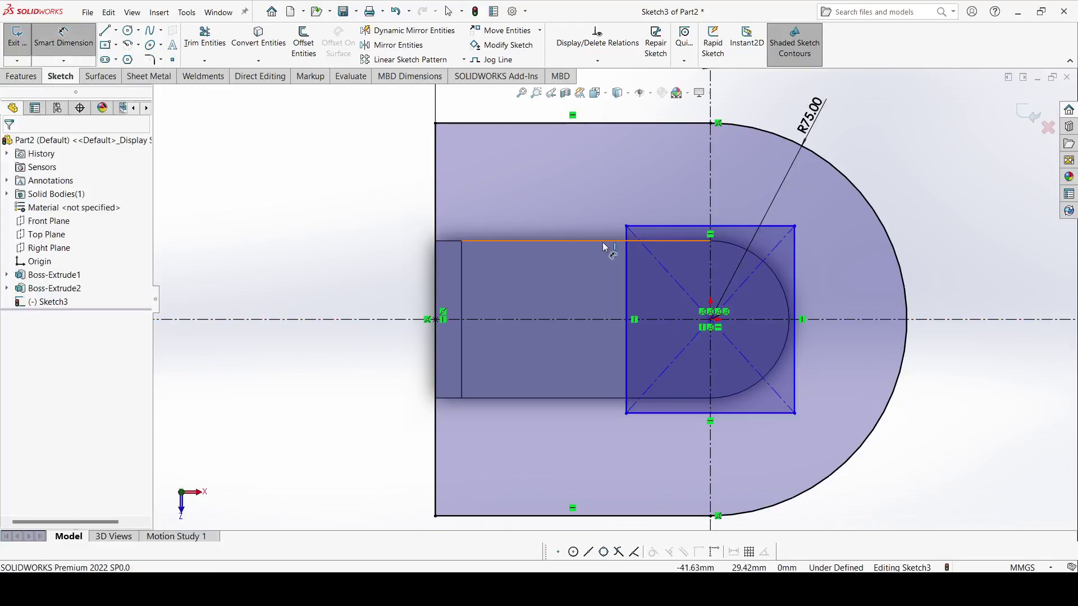
{"action": "left_click", "coordinate": [650, 227]}
{"action": "left_click", "coordinate": [656, 191]}
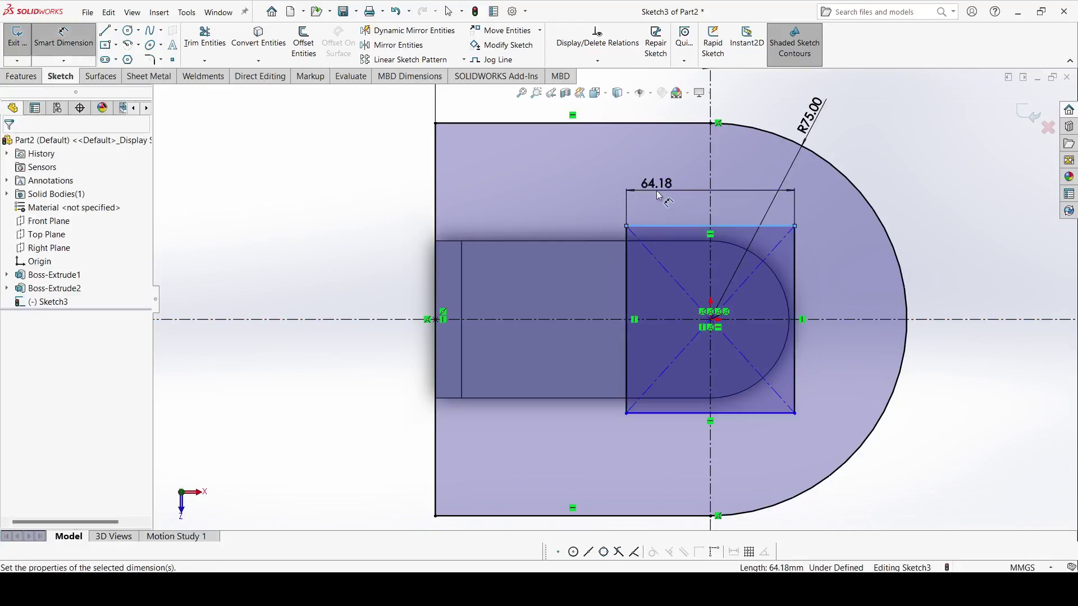
{"action": "type", "text": "70"}
{"action": "key", "text": "Return"}
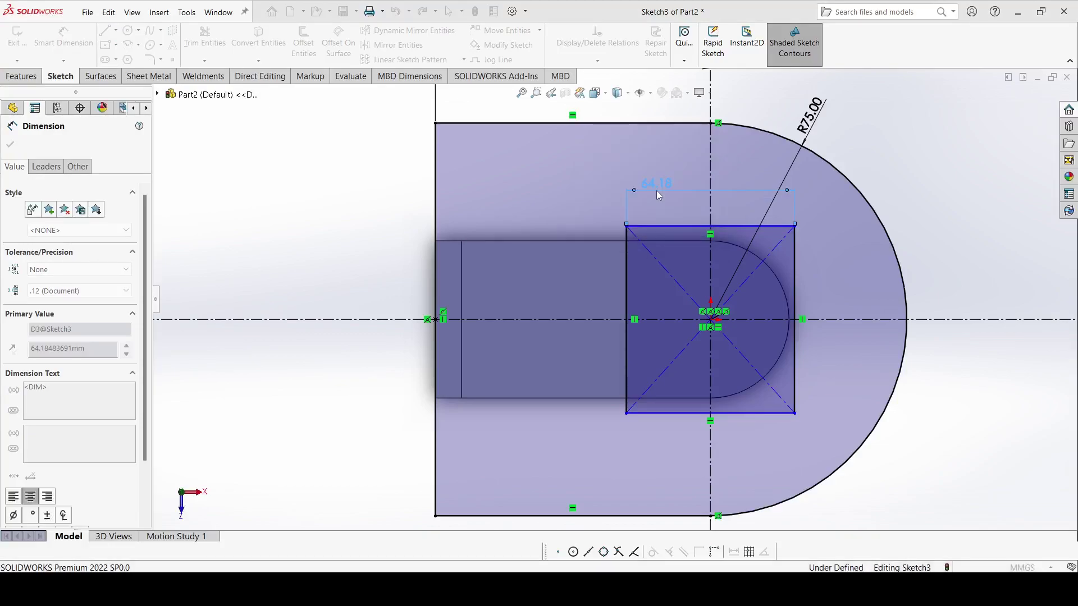
{"action": "left_click", "coordinate": [618, 270]}
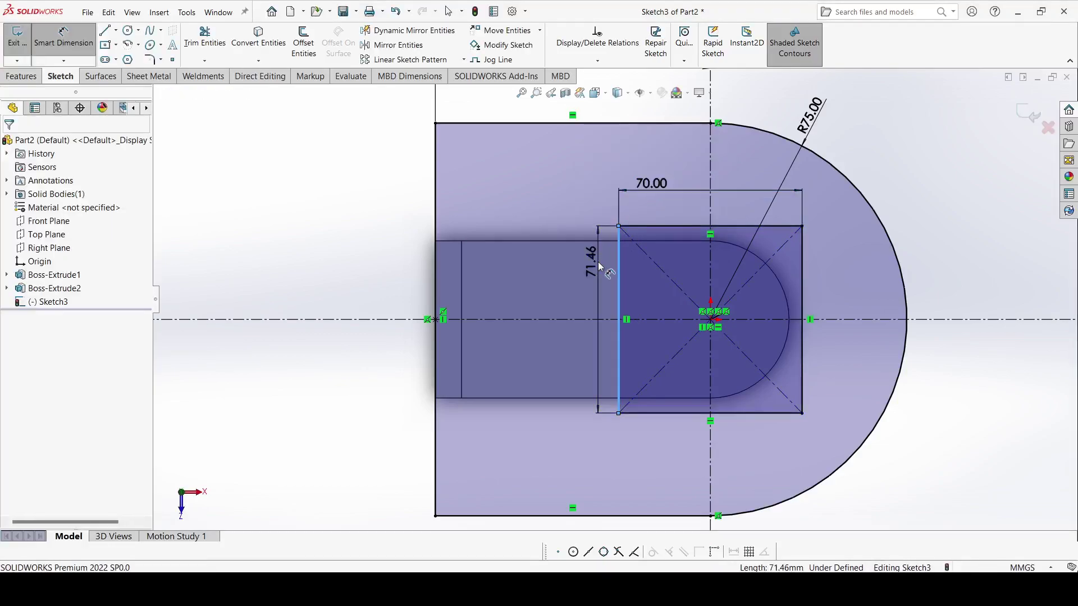
{"action": "type", "text": "70"}
{"action": "key", "text": "Return"}
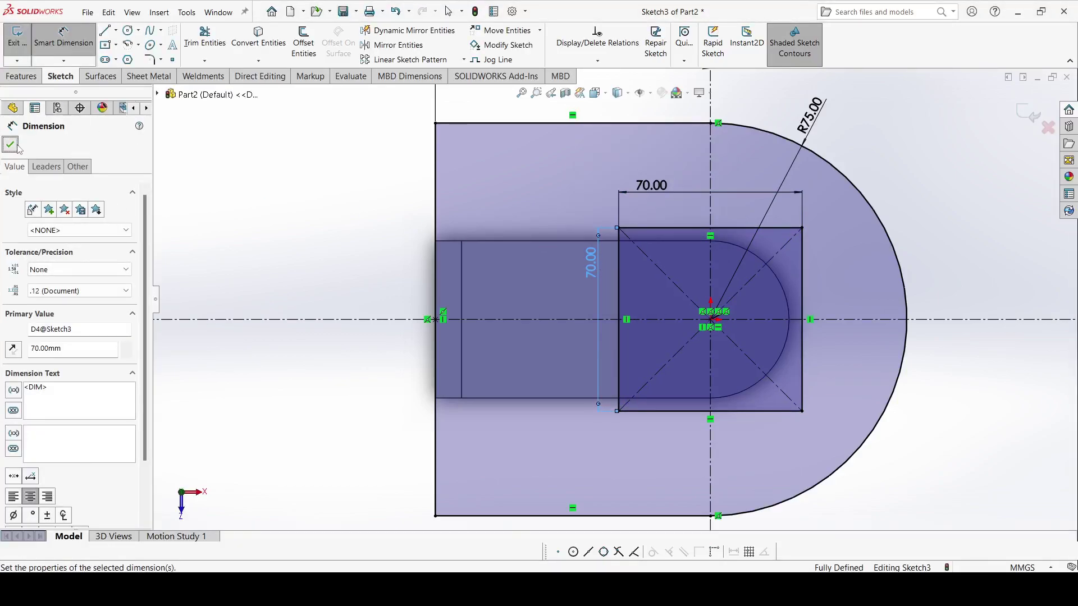
{"action": "left_click", "coordinate": [11, 145]}
- Offset the whole square 10 mm inward as a selected chain
{"action": "left_click", "coordinate": [303, 42]}
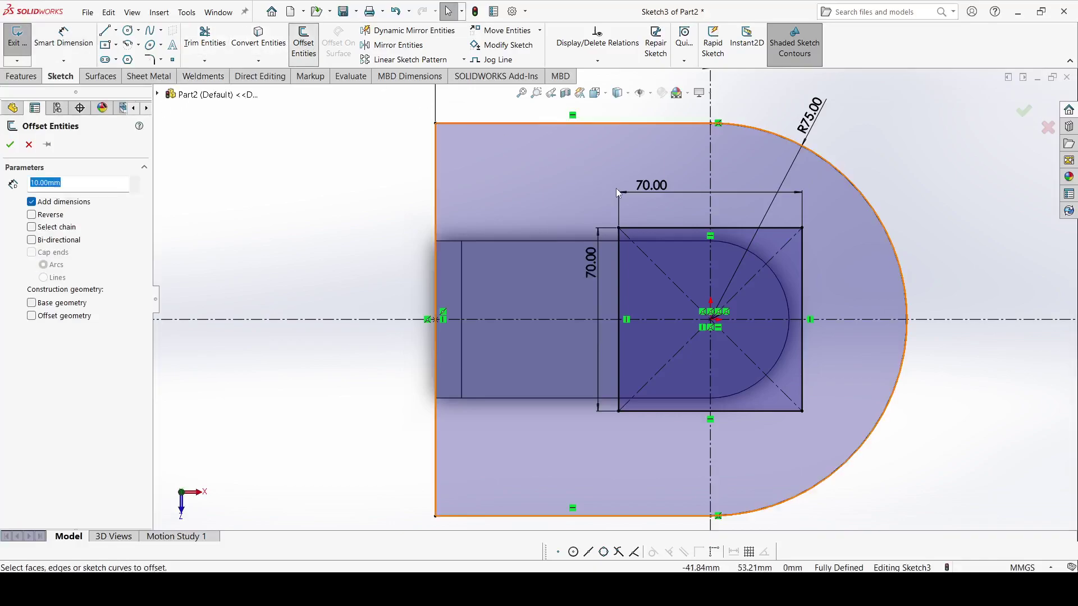
{"action": "left_click", "coordinate": [657, 228]}
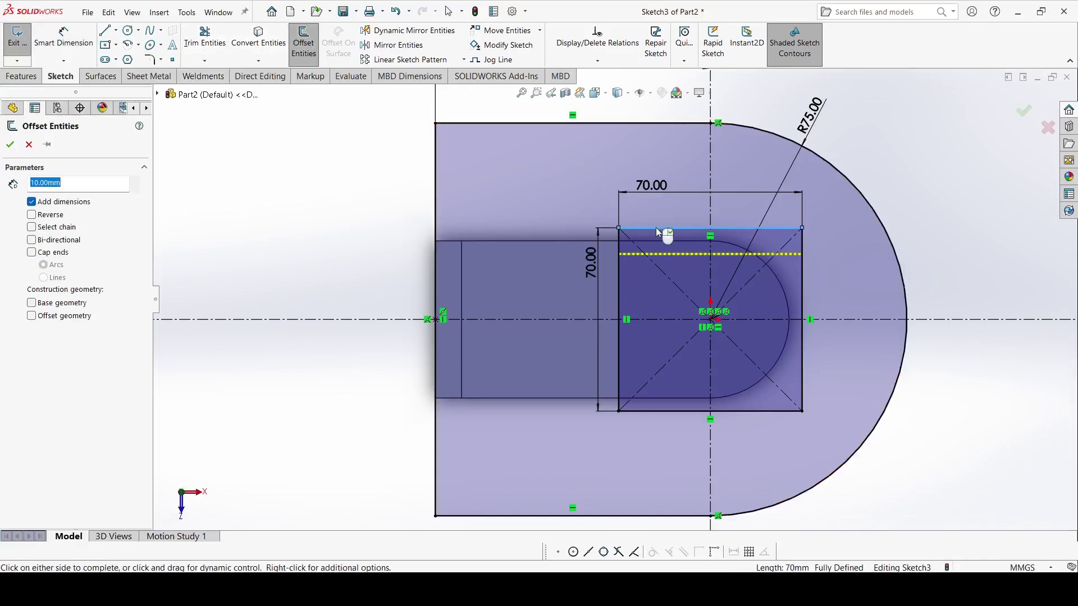
{"action": "left_click", "coordinate": [38, 228]}
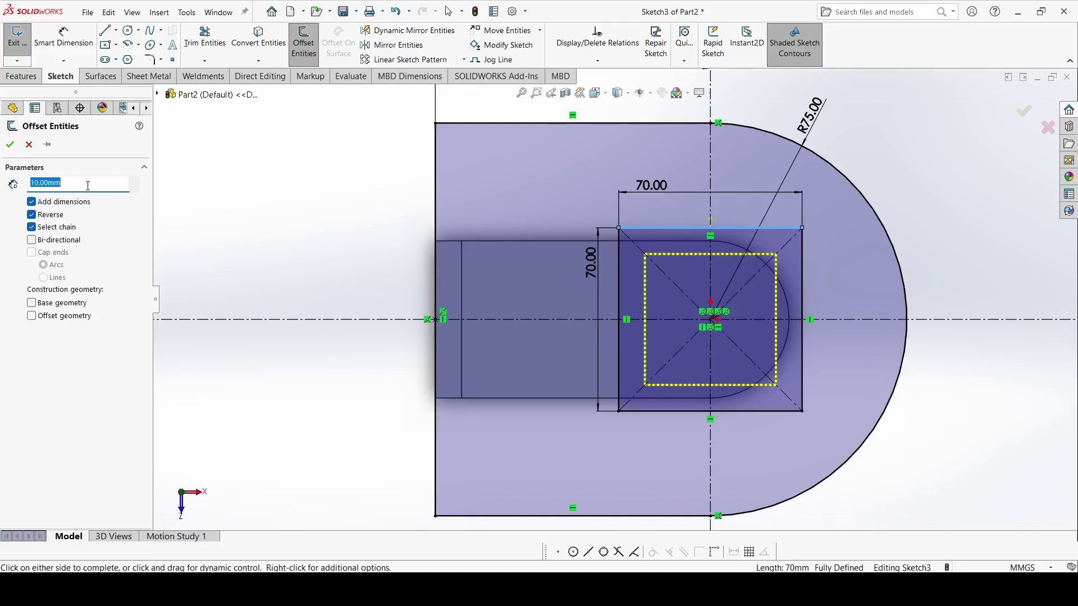
{"action": "left_click", "coordinate": [9, 144]}
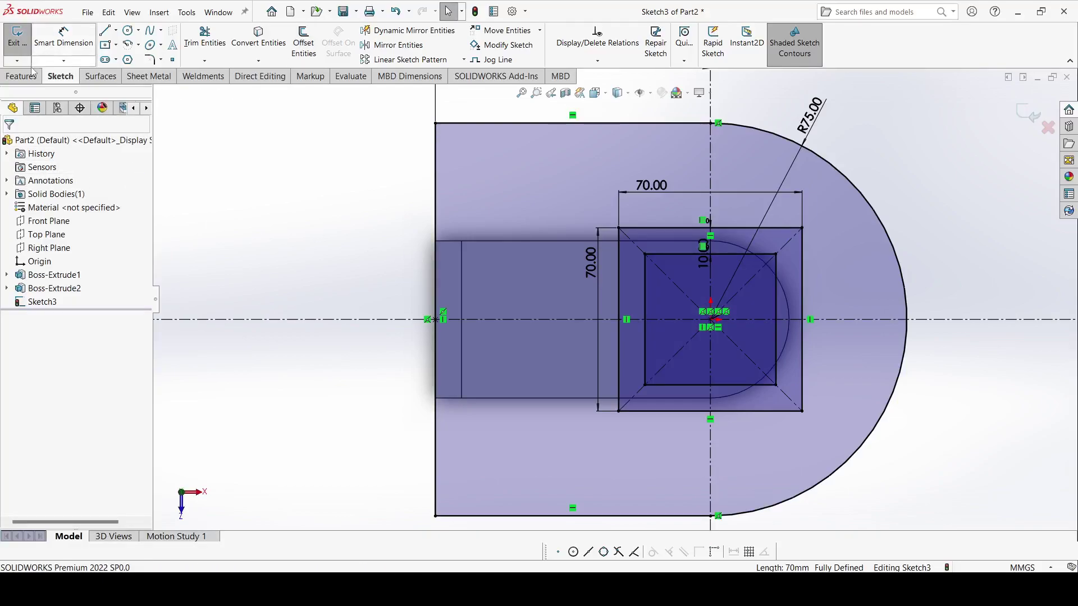
{"action": "left_click", "coordinate": [22, 76]}
- Extrude the plate regions, including the small left strip, 10 mm as Boss-Extrude3
{"action": "left_click", "coordinate": [23, 42]}
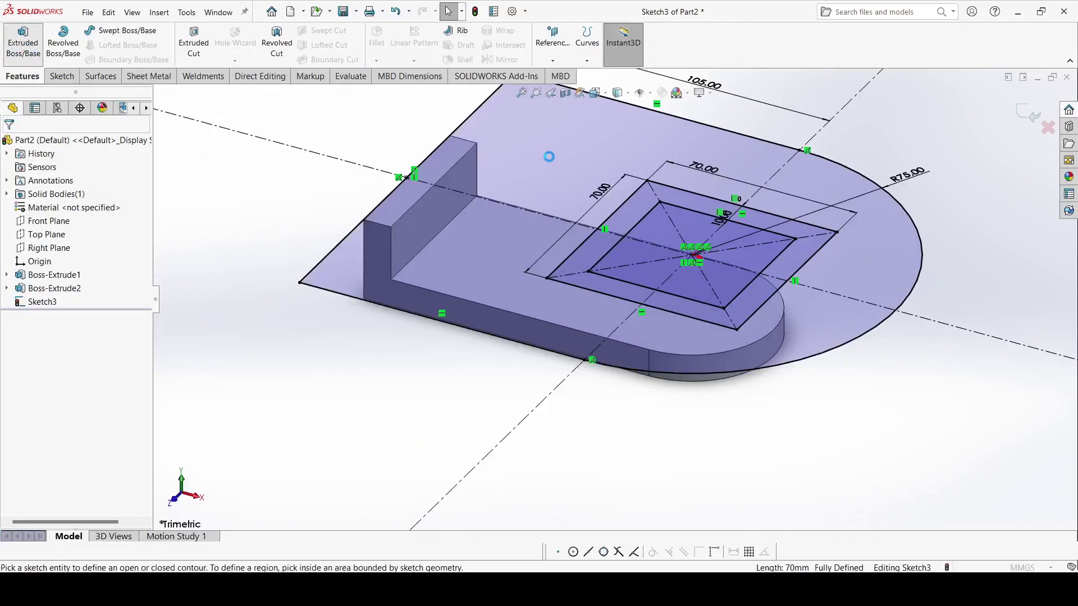
{"action": "middle_click_drag", "start_coordinate": [392, 263], "coordinate": [421, 168]}
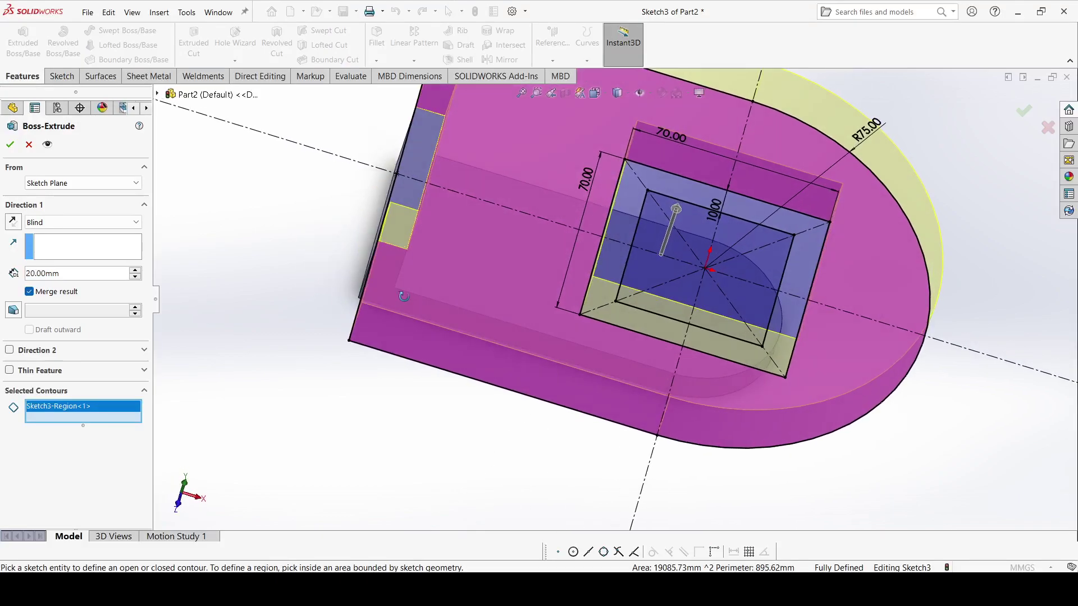
{"action": "left_click", "coordinate": [420, 169]}
{"action": "mouse_move", "coordinate": [497, 248]}
{"action": "middle_mouse_down"}
{"action": "mouse_move", "coordinate": [452, 373]}
{"action": "mouse_move", "coordinate": [471, 355]}
{"action": "middle_mouse_up"}
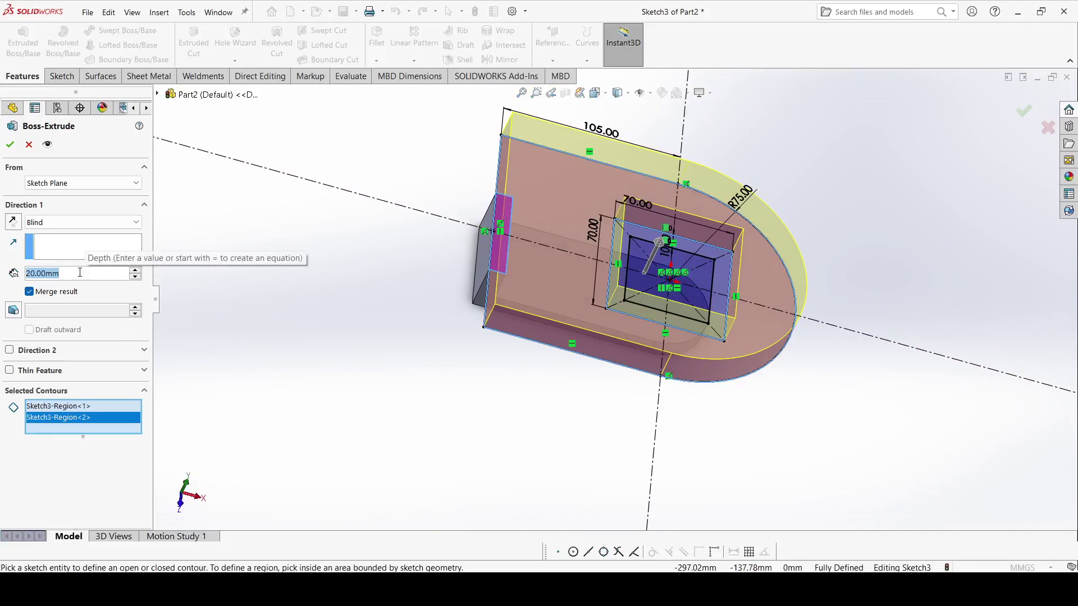
{"action": "type", "text": "10"}
{"action": "key", "text": "Return"}
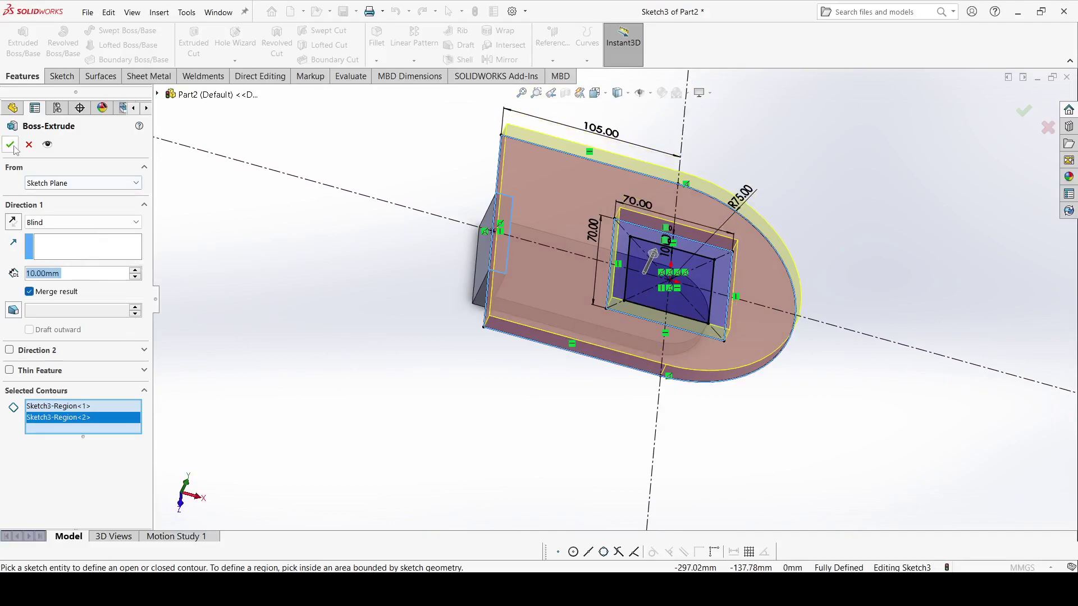
{"action": "left_click", "coordinate": [11, 145]}
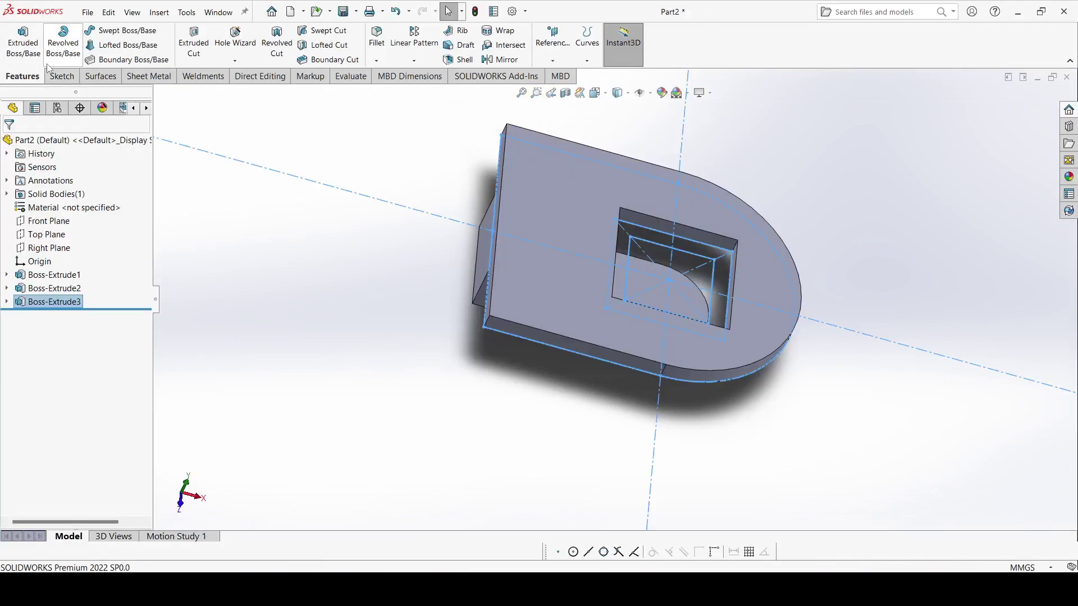
- Extrude the inner square region of Sketch3 40 mm as Boss-Extrude4
{"action": "left_click", "coordinate": [23, 45]}
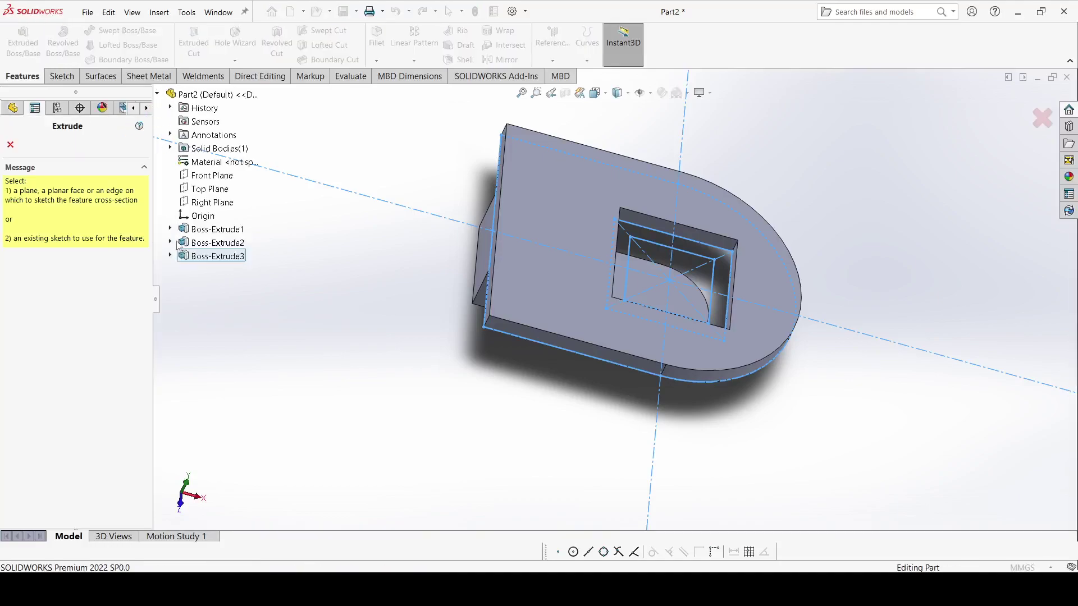
{"action": "left_click", "coordinate": [170, 256]}
{"action": "left_click", "coordinate": [218, 269]}
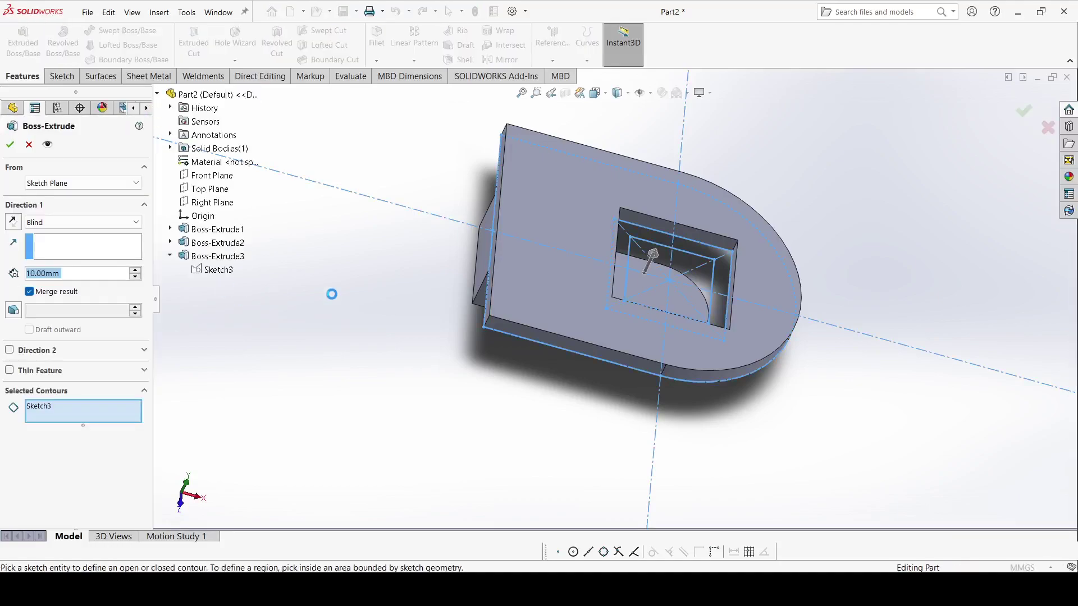
{"action": "left_click", "coordinate": [621, 255]}
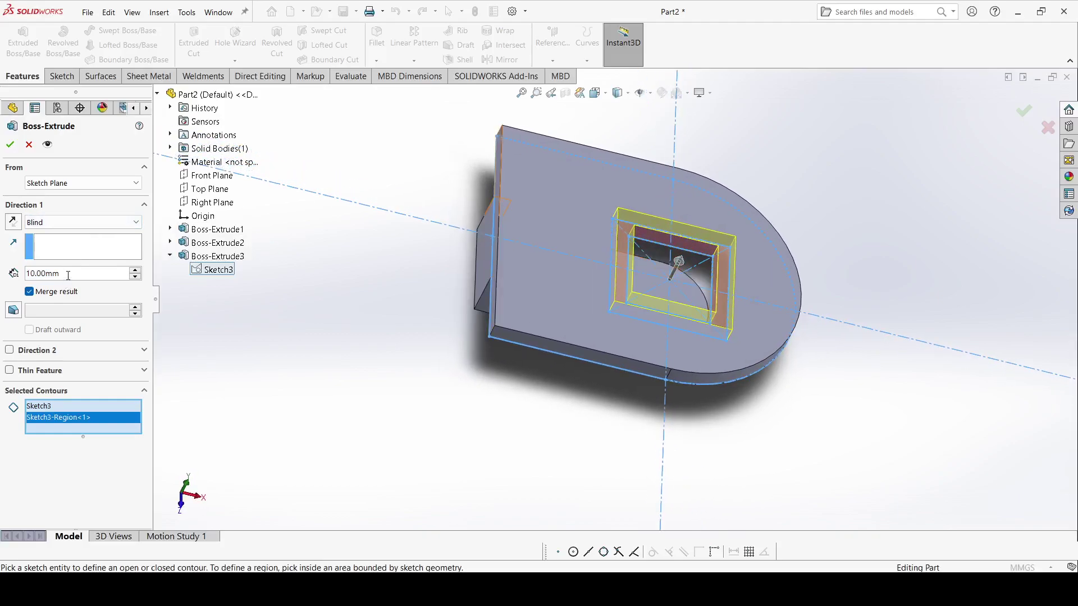
{"action": "type", "text": "40"}
{"action": "key", "text": "Return"}
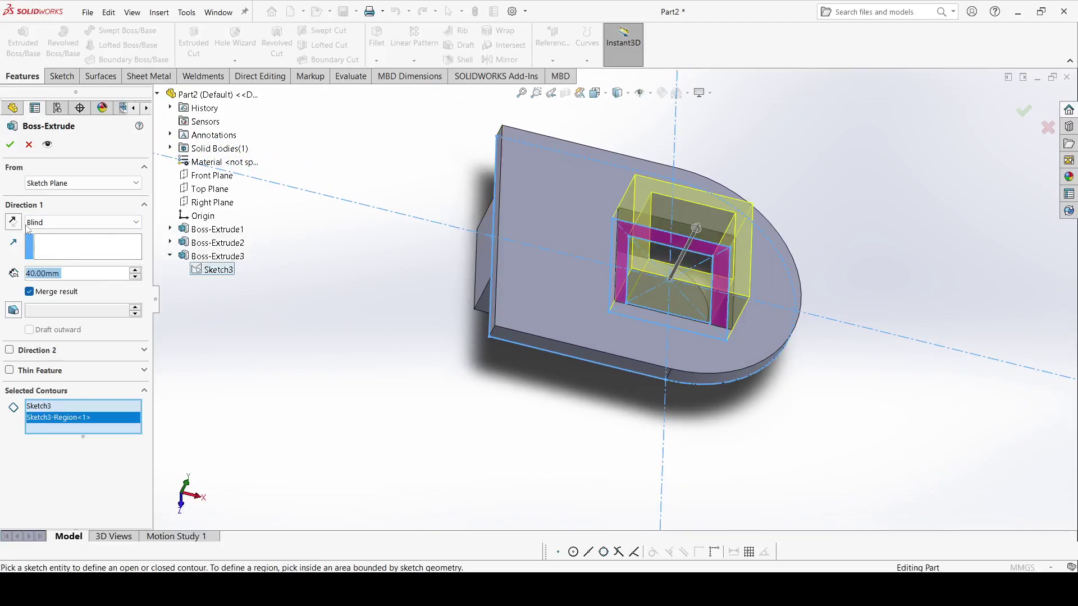
{"action": "left_click", "coordinate": [10, 144]}
- Start a second Sketch3 extrusion, try region selections, then clear all selected contours
{"action": "left_click", "coordinate": [22, 42]}
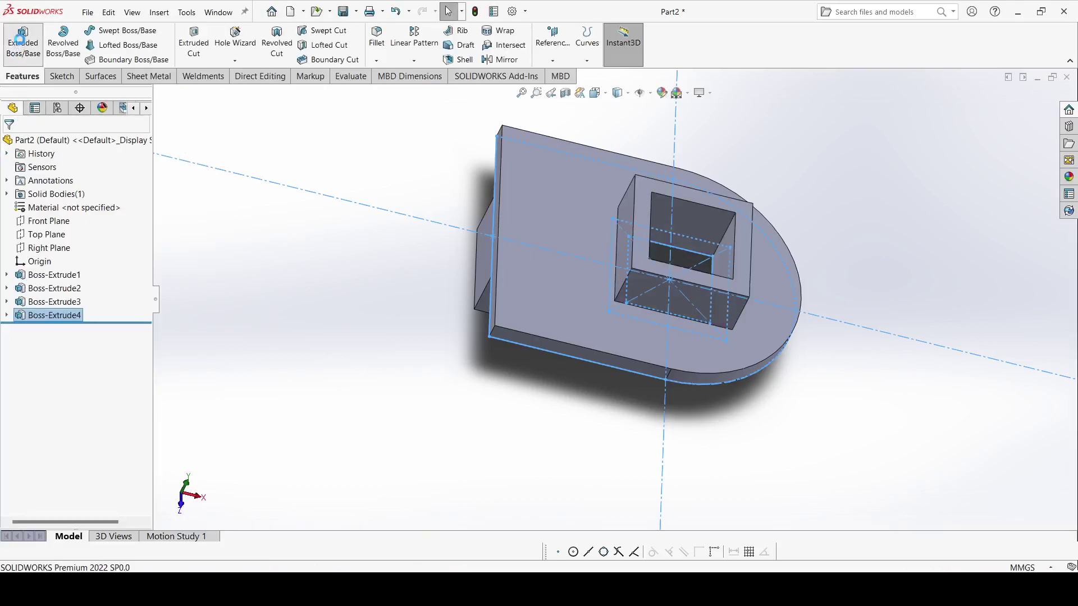
{"action": "left_click", "coordinate": [209, 270]}
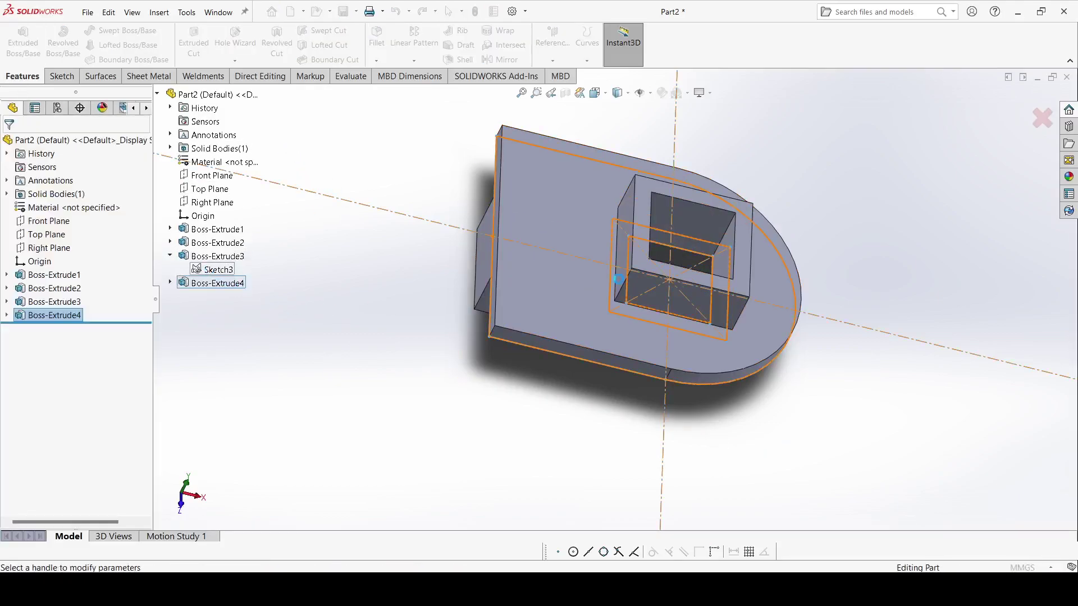
{"action": "middle_click_drag", "start_coordinate": [631, 251], "coordinate": [666, 250]}
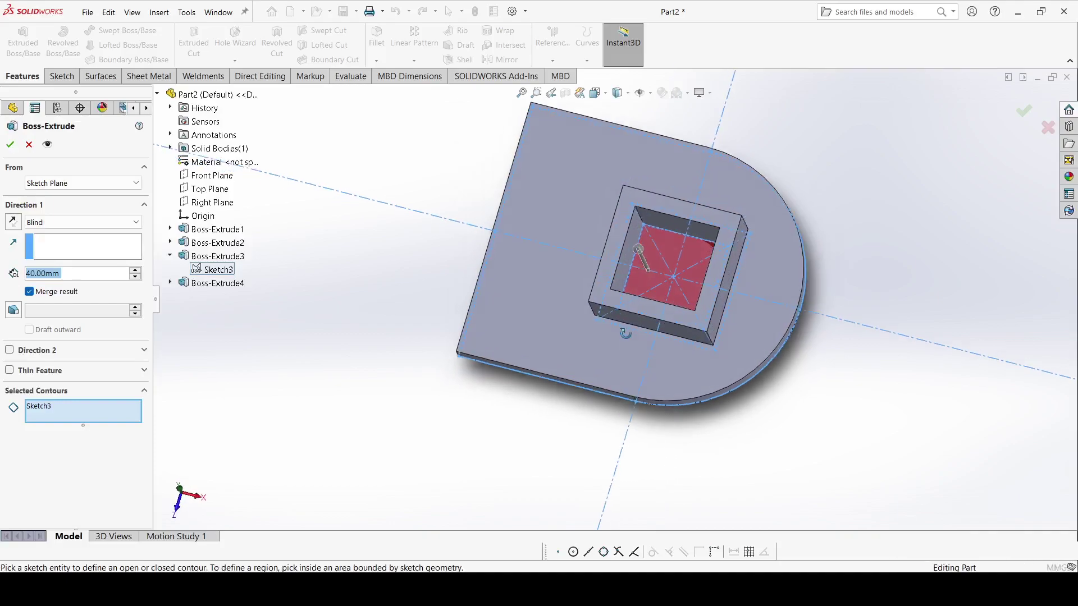
{"action": "left_click", "coordinate": [667, 255]}
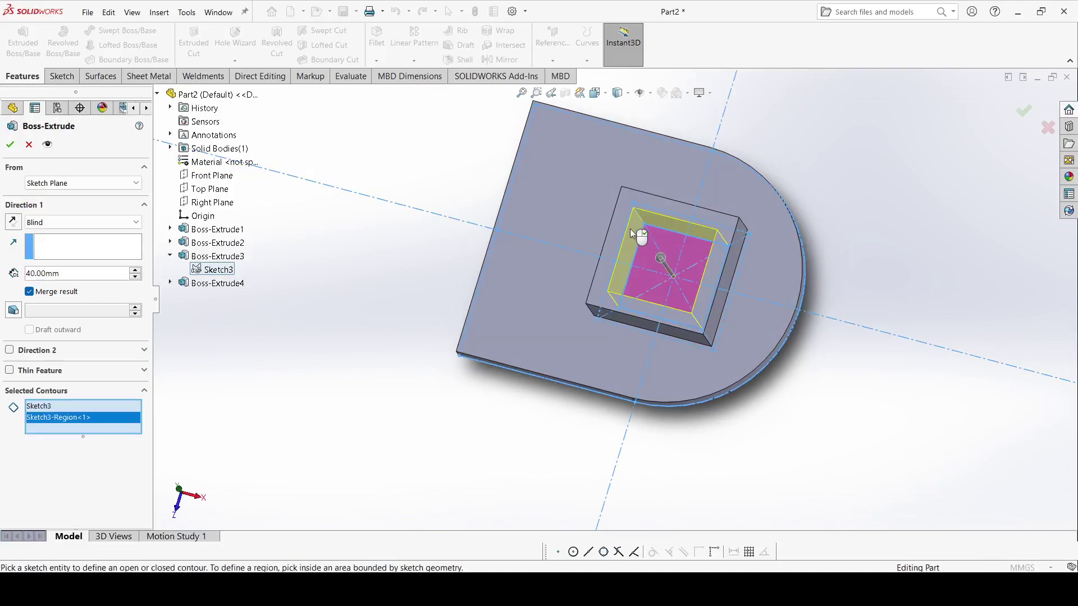
{"action": "left_click", "coordinate": [621, 217]}
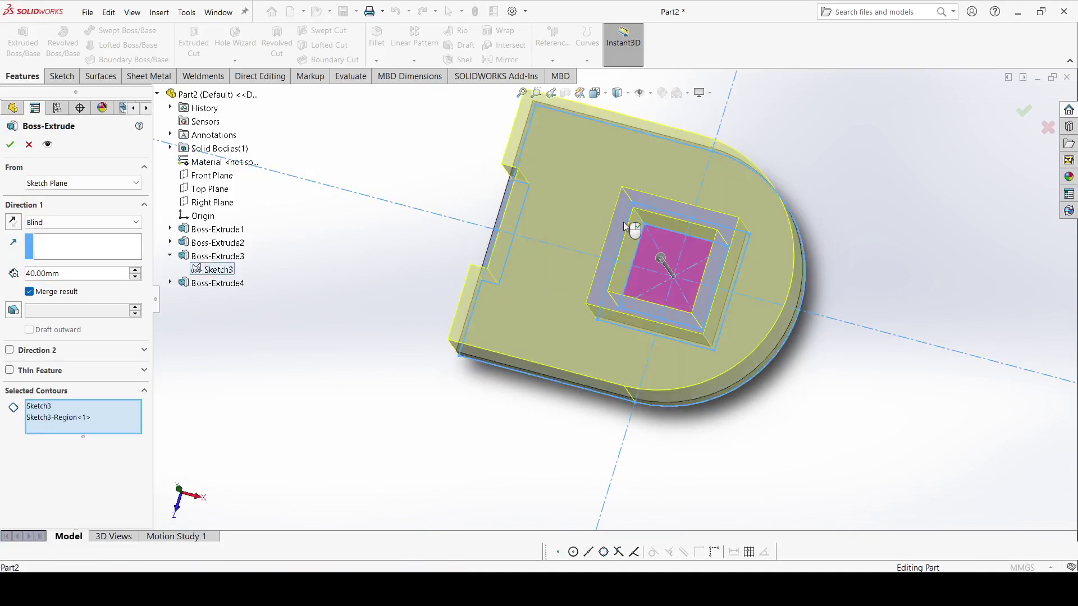
{"action": "left_click", "coordinate": [623, 221]}
{"action": "mouse_move", "coordinate": [624, 223]}
{"action": "middle_mouse_down"}
{"action": "mouse_move", "coordinate": [691, 199]}
{"action": "mouse_move", "coordinate": [568, 265]}
{"action": "mouse_move", "coordinate": [505, 280]}
{"action": "middle_mouse_up"}
{"action": "left_click", "coordinate": [581, 289]}
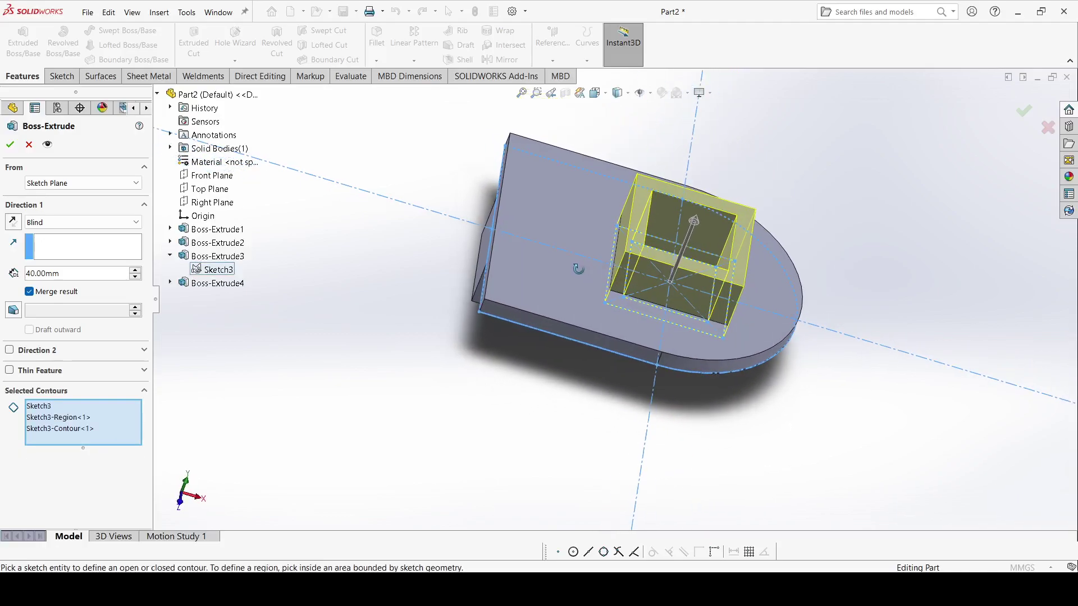
{"action": "left_click", "coordinate": [84, 183]}
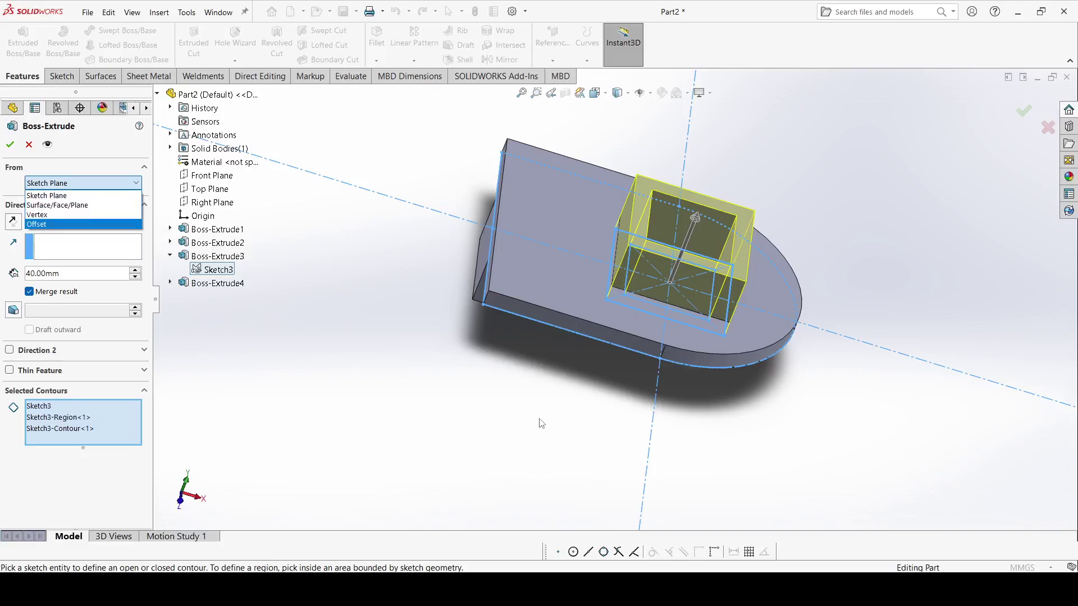
{"action": "left_click", "coordinate": [85, 196]}
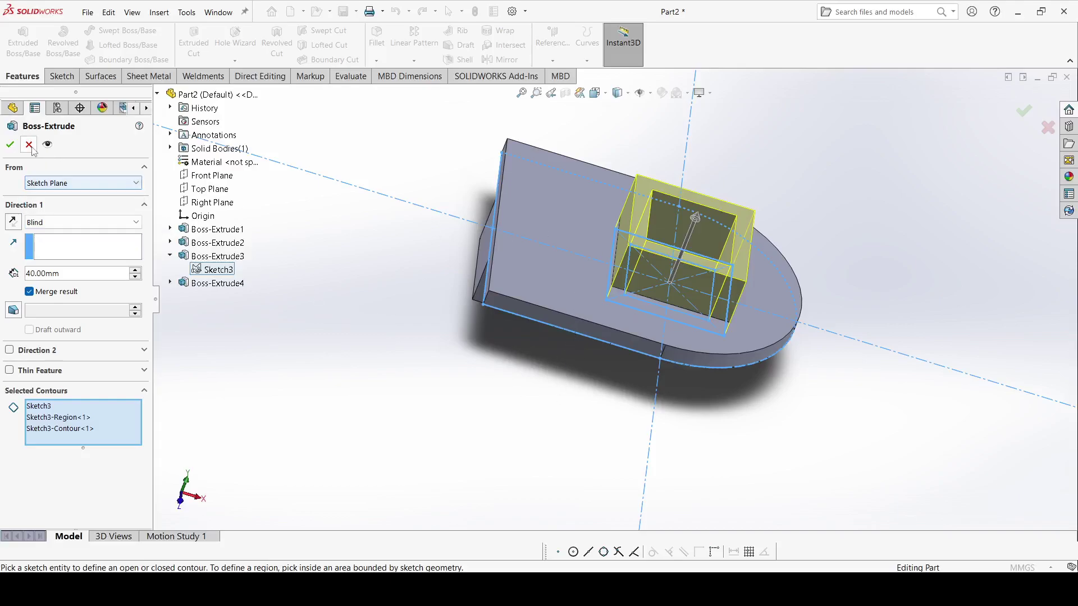
{"action": "right_click", "coordinate": [109, 422]}
{"action": "left_click", "coordinate": [113, 424]}
- Extrude the inner square regions 10 mm starting from the boss face
{"action": "middle_click_drag", "start_coordinate": [436, 387], "coordinate": [682, 309]}
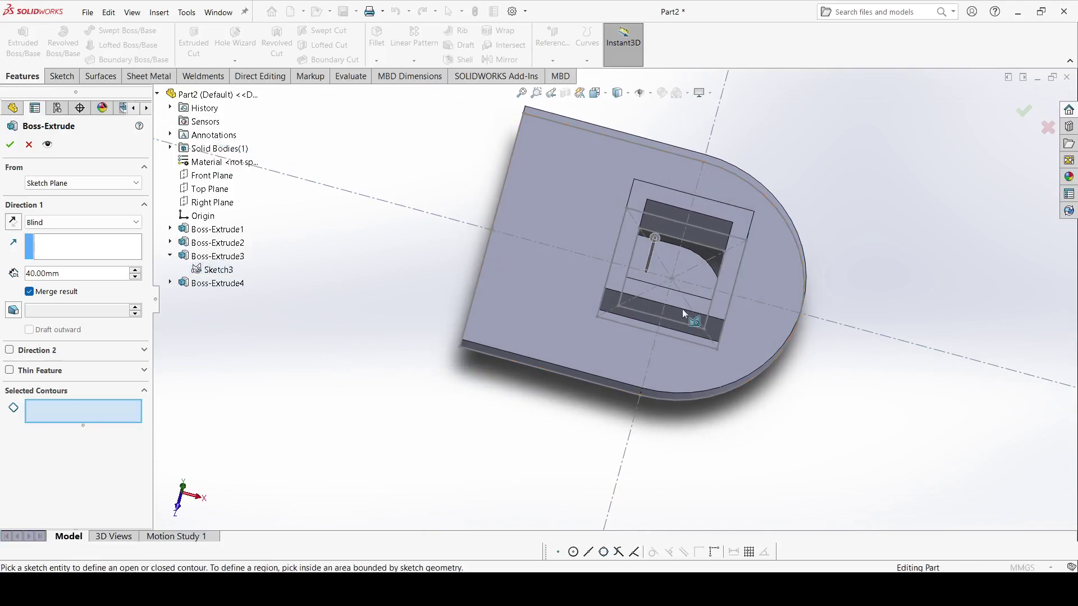
{"action": "left_click", "coordinate": [684, 259]}
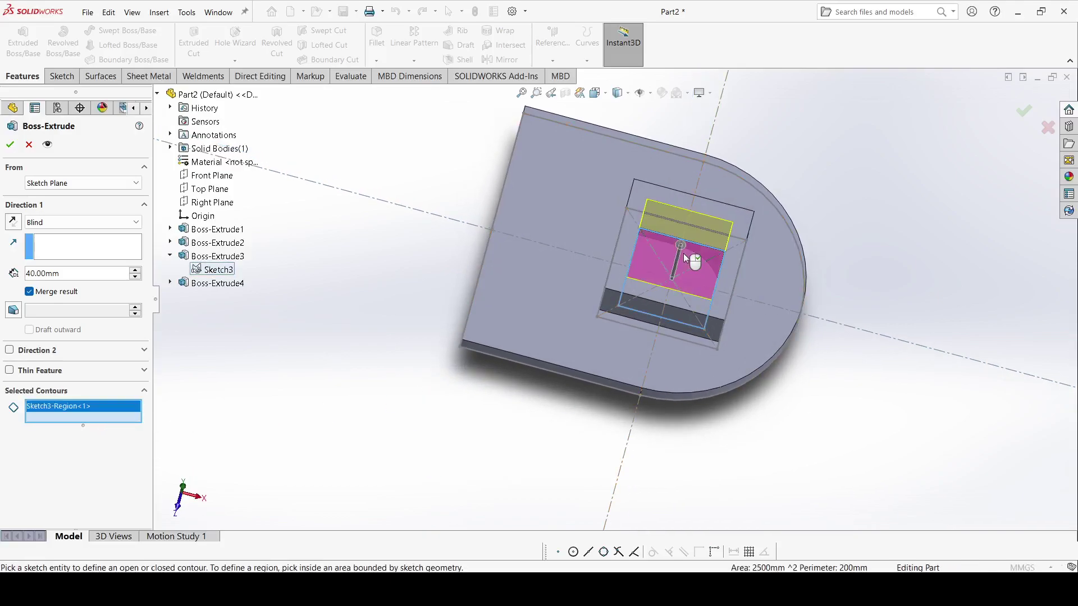
{"action": "left_click", "coordinate": [625, 226]}
{"action": "middle_click_drag", "start_coordinate": [622, 234], "coordinate": [562, 241]}
{"action": "left_click", "coordinate": [54, 181]}
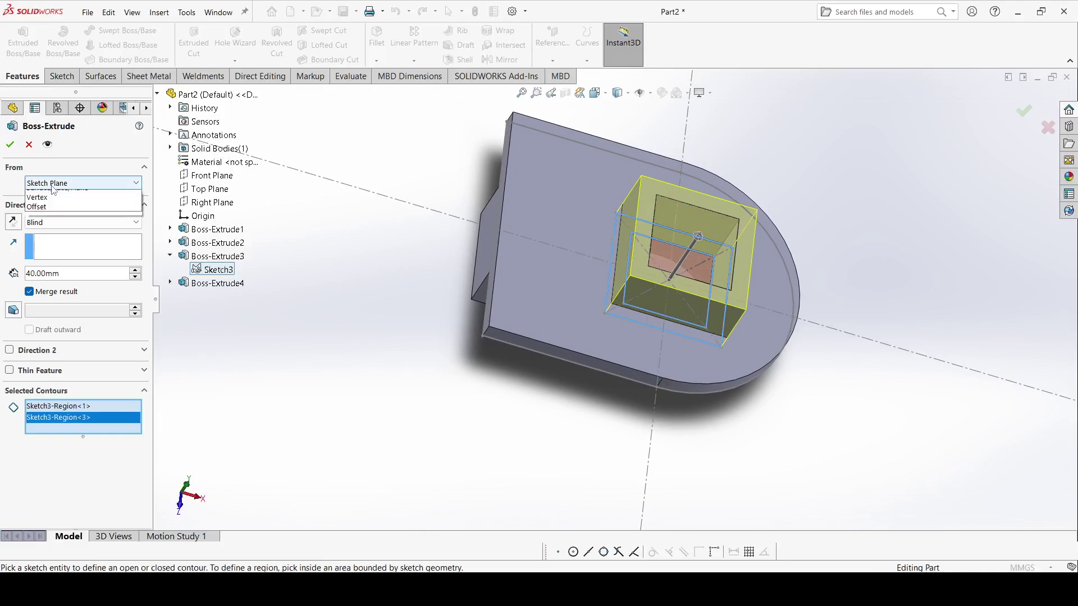
{"action": "left_click", "coordinate": [56, 204]}
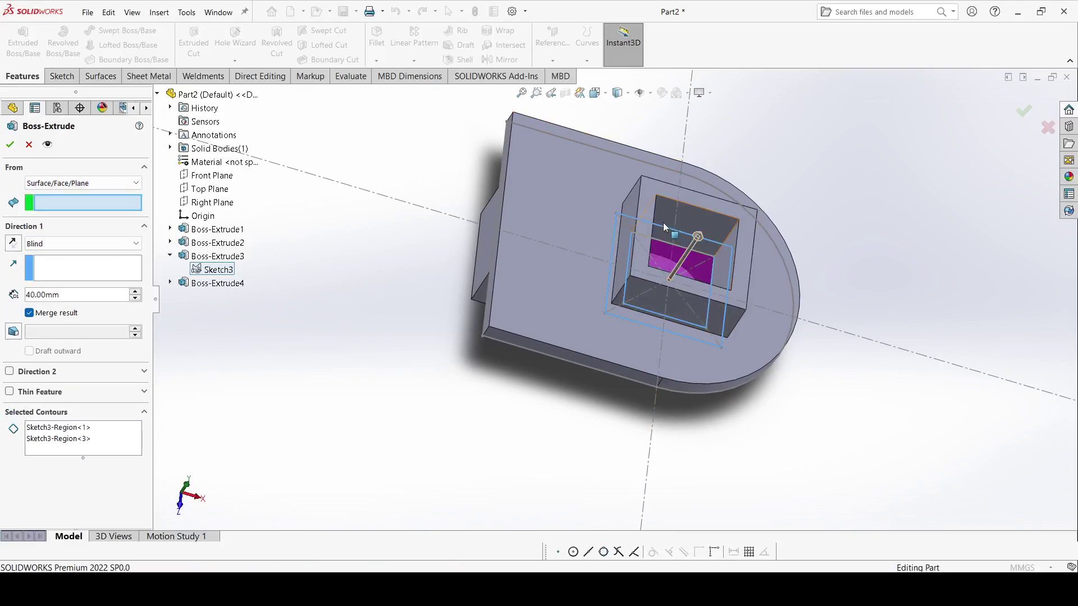
{"action": "left_click", "coordinate": [644, 190]}
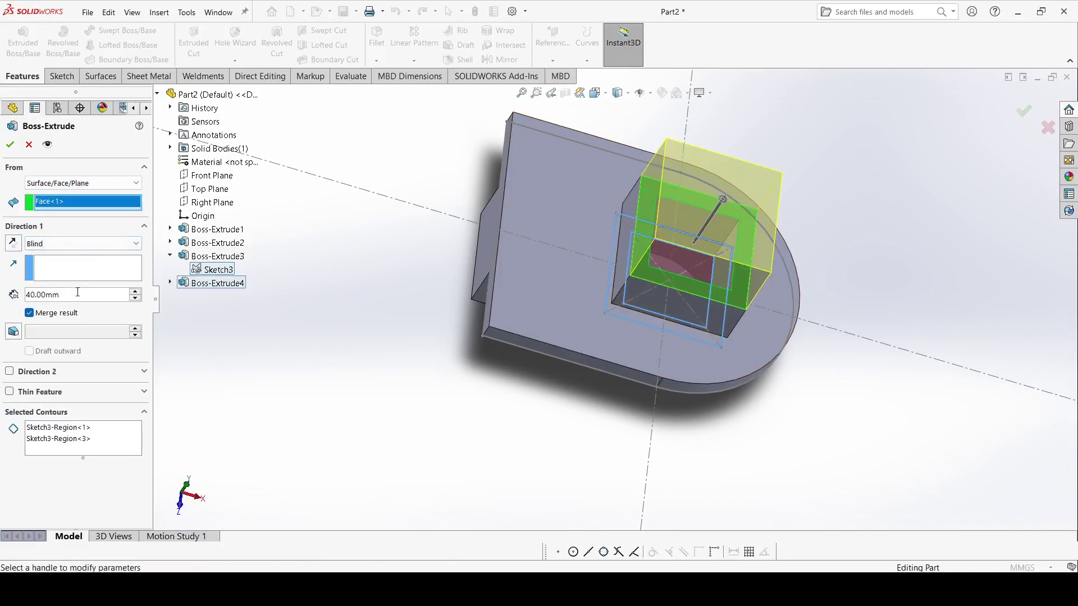
{"action": "type", "text": "10"}
{"action": "key", "text": "Return"}
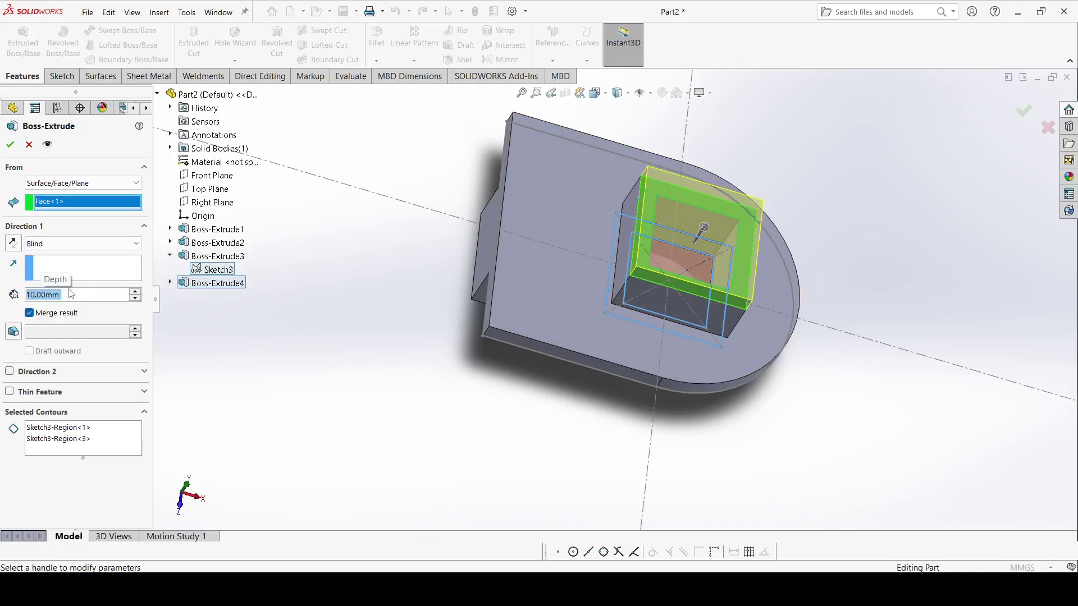
{"action": "left_click", "coordinate": [10, 144]}
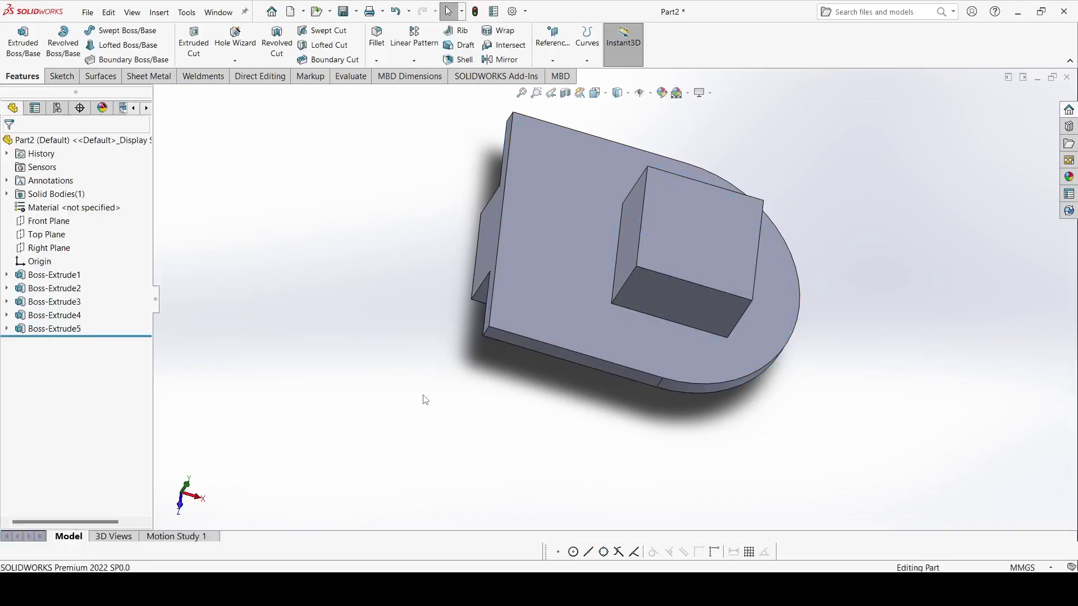
{"action": "mouse_move", "coordinate": [426, 400]}
{"action": "middle_mouse_down"}
{"action": "mouse_move", "coordinate": [464, 463]}
{"action": "mouse_move", "coordinate": [474, 454]}
{"action": "middle_mouse_up"}
{"action": "middle_click_drag", "start_coordinate": [729, 281], "coordinate": [721, 264]}
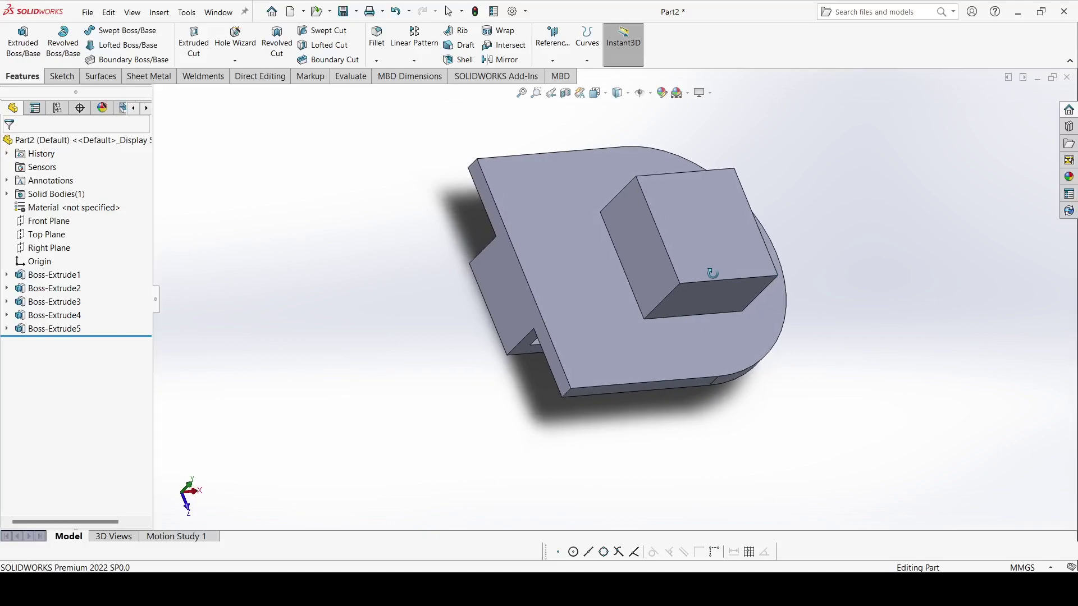
{"action": "left_click", "coordinate": [722, 264]}
{"action": "left_click", "coordinate": [62, 77]}
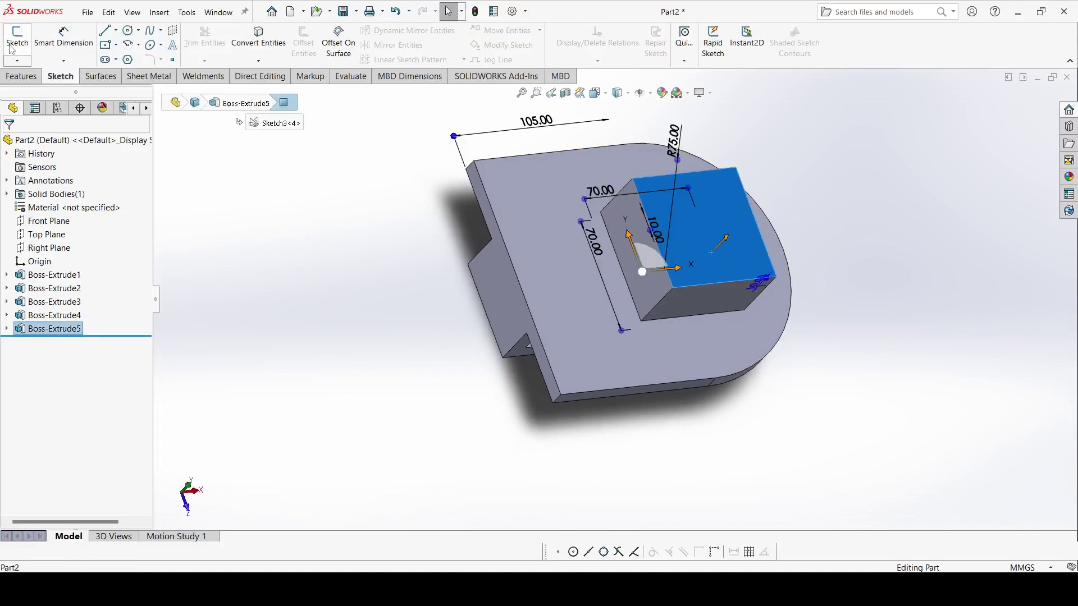
{"action": "left_click", "coordinate": [17, 40]}
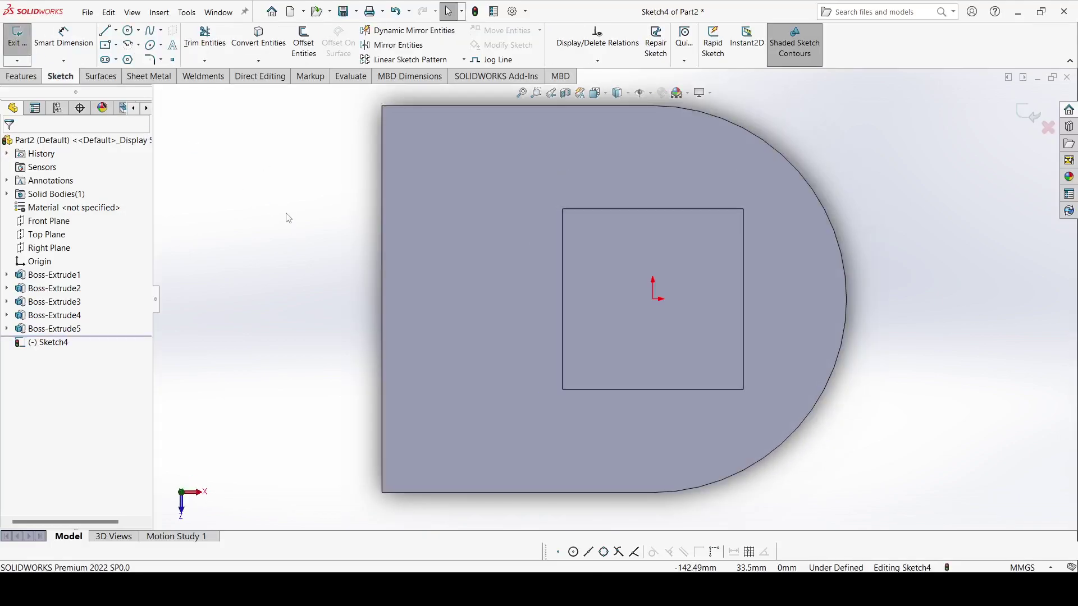
{"action": "key", "text": "f"}
{"action": "mouse_move", "coordinate": [330, 219]}
{"action": "middle_mouse_down"}
{"action": "mouse_move", "coordinate": [412, 167]}
{"action": "mouse_move", "coordinate": [136, 63]}
{"action": "middle_mouse_up"}
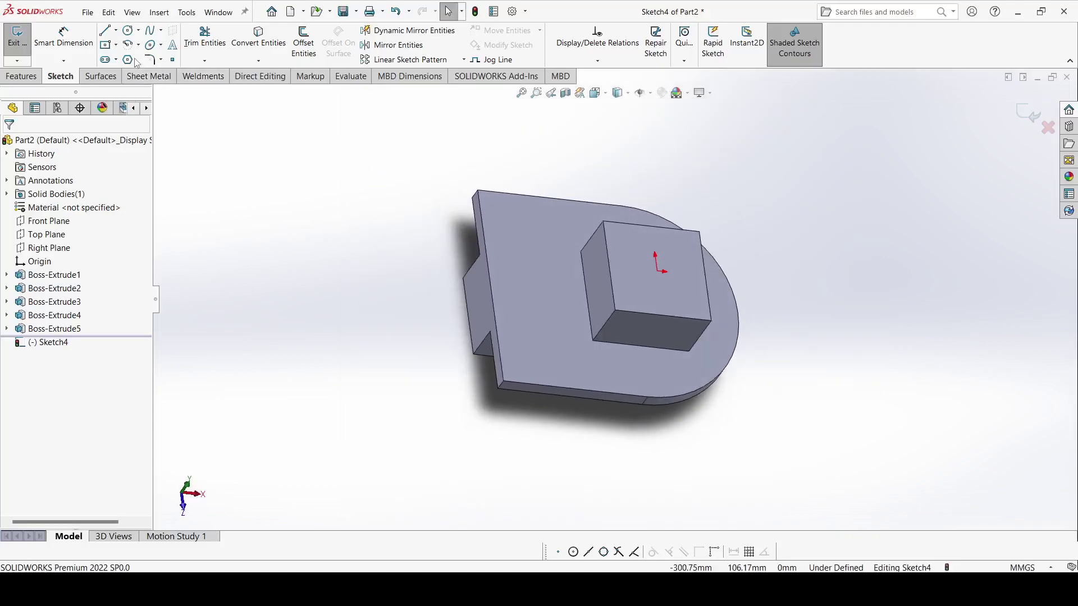
{"action": "left_click", "coordinate": [17, 38]}
- Round the plate's two vertical corner edges with a 40 mm fillet
{"action": "left_click", "coordinate": [375, 40]}
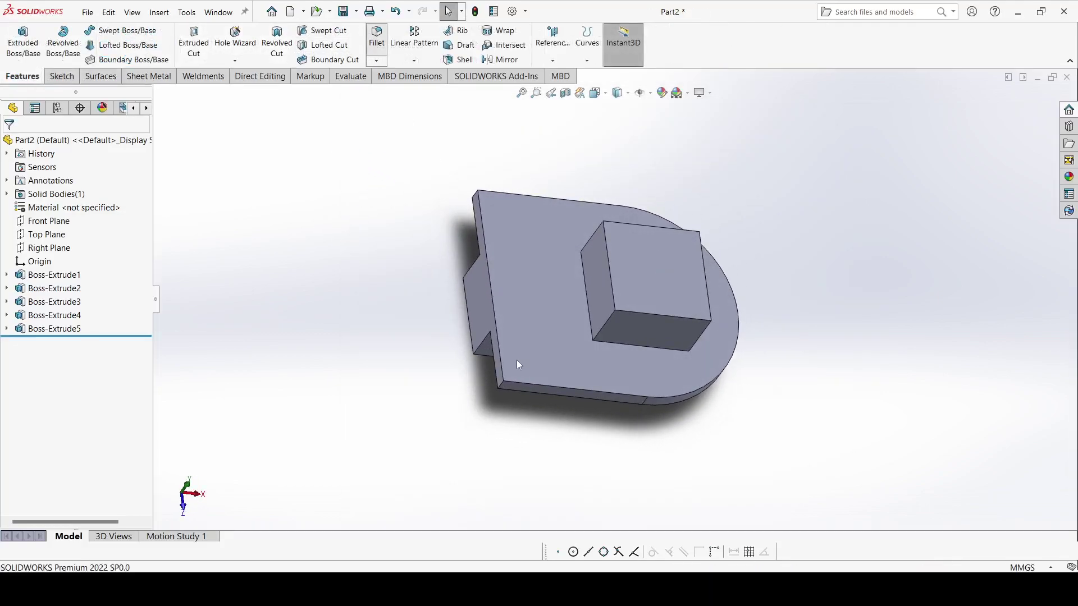
{"action": "left_click", "coordinate": [498, 386]}
{"action": "middle_click_drag", "start_coordinate": [500, 383], "coordinate": [506, 236]}
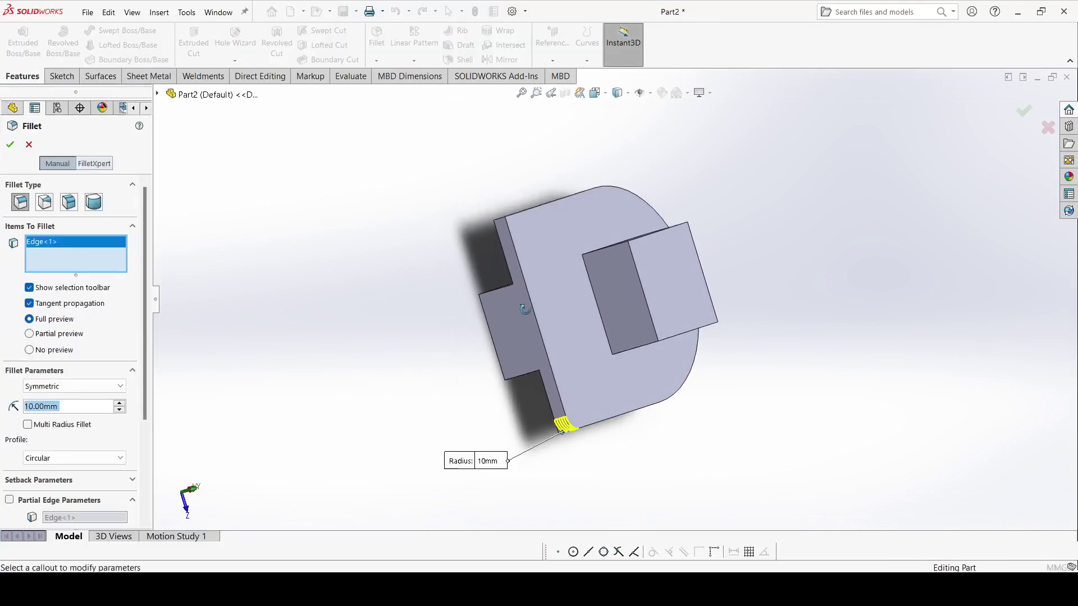
{"action": "left_click", "coordinate": [505, 229]}
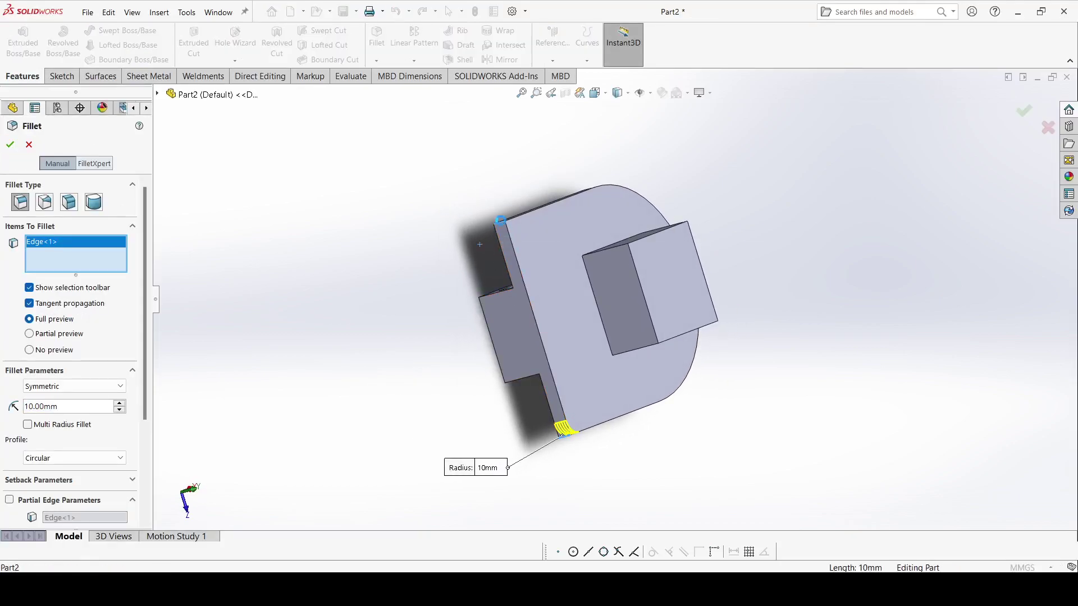
{"action": "scroll", "coordinate": [53, 407], "scroll_direction": "up", "scroll_amount": 1}
{"action": "scroll", "coordinate": [53, 406], "scroll_direction": "up", "scroll_amount": 2}
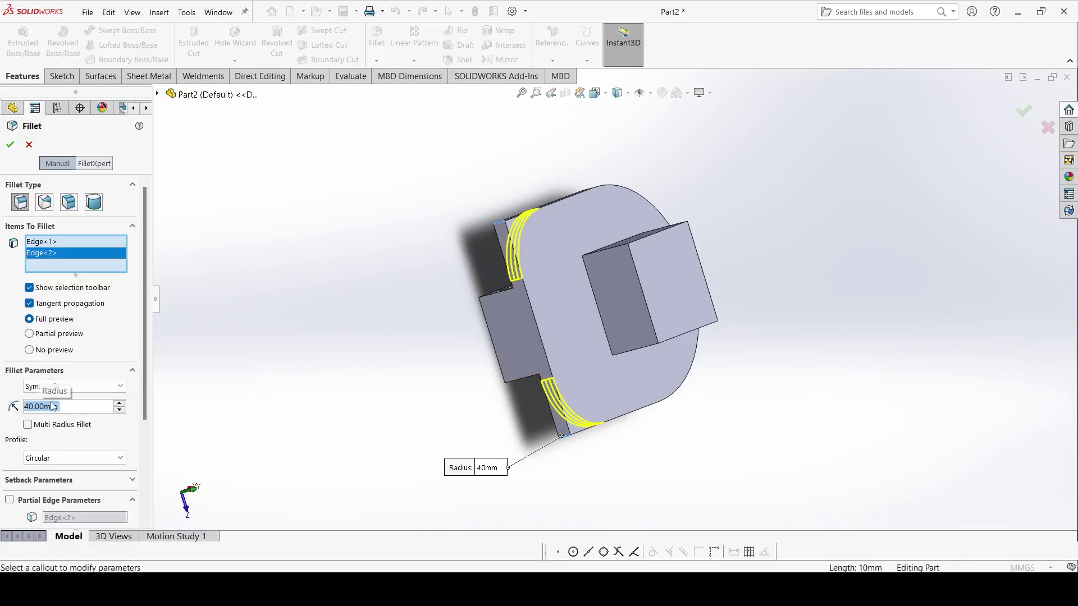
{"action": "left_click", "coordinate": [10, 144]}
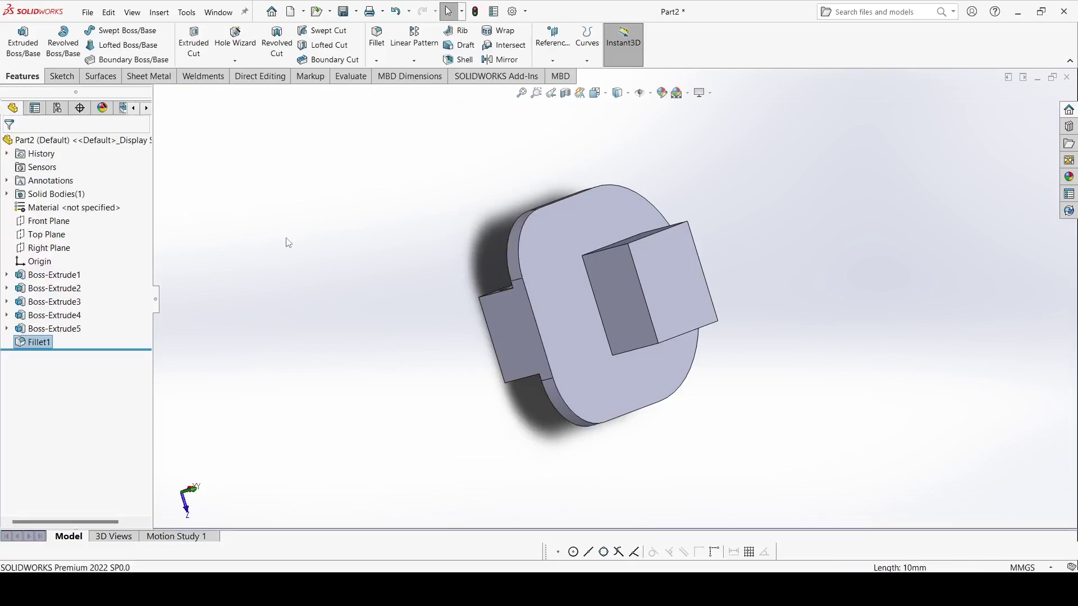
{"action": "middle_click_drag", "start_coordinate": [359, 264], "coordinate": [481, 283]}
{"action": "left_click", "coordinate": [491, 284]}
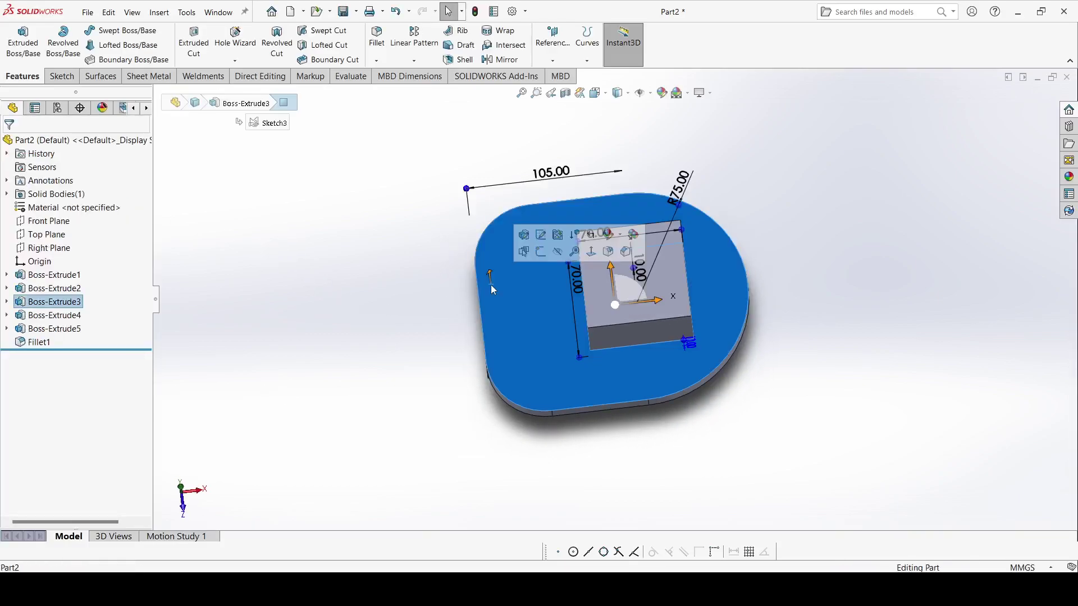
- Start a new sketch on the block's top face
{"action": "left_click", "coordinate": [310, 326]}
{"action": "left_click", "coordinate": [610, 299]}
{"action": "left_click", "coordinate": [62, 76]}
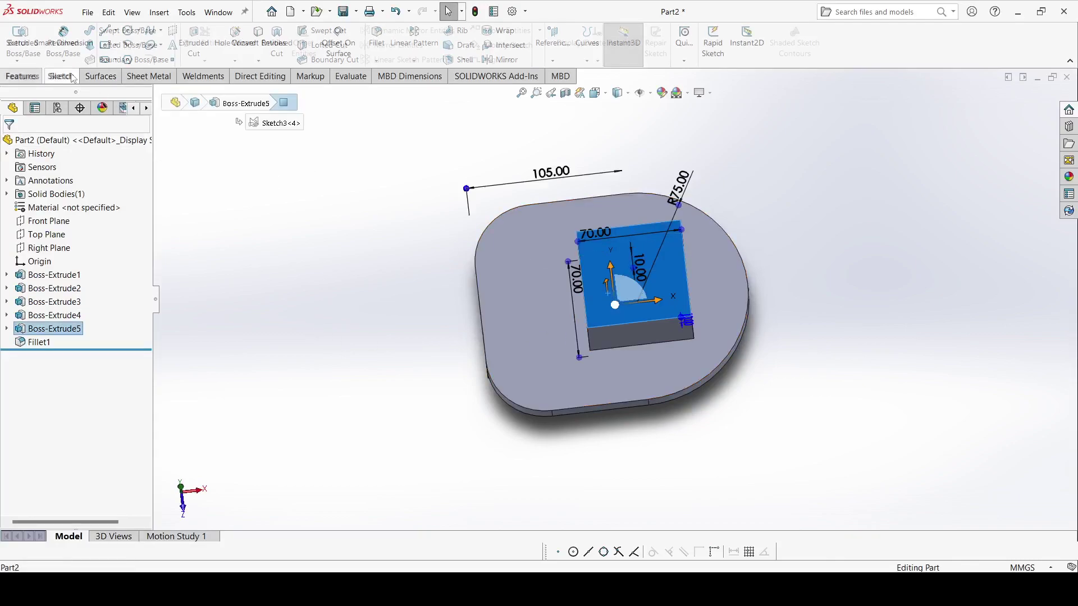
{"action": "left_click", "coordinate": [17, 37]}
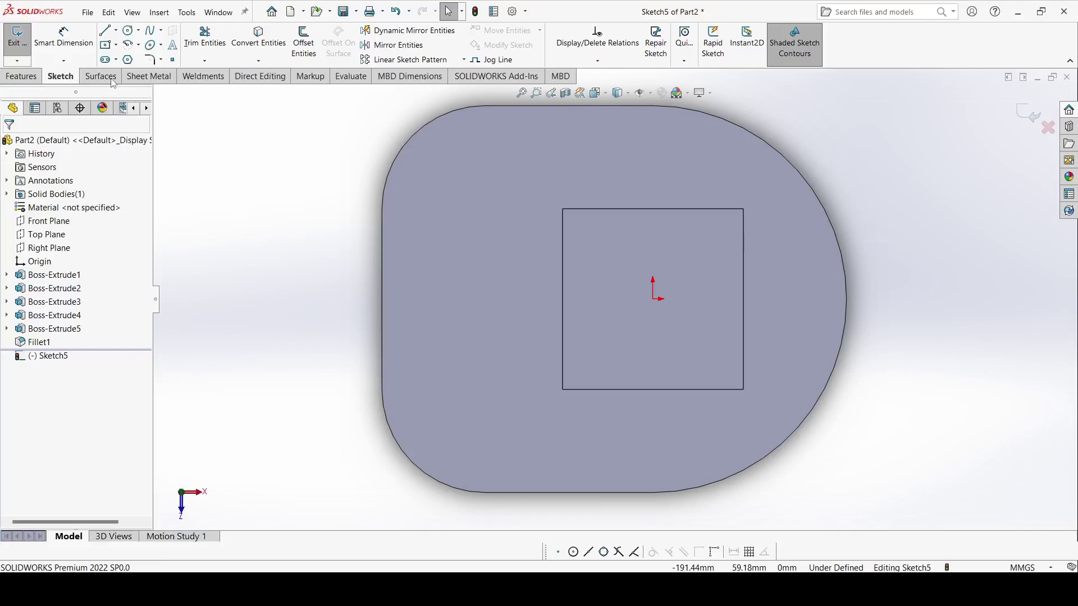
- Draw infinite horizontal and vertical centerlines through the origin
{"action": "left_click", "coordinate": [116, 31]}
{"action": "left_click", "coordinate": [135, 56]}
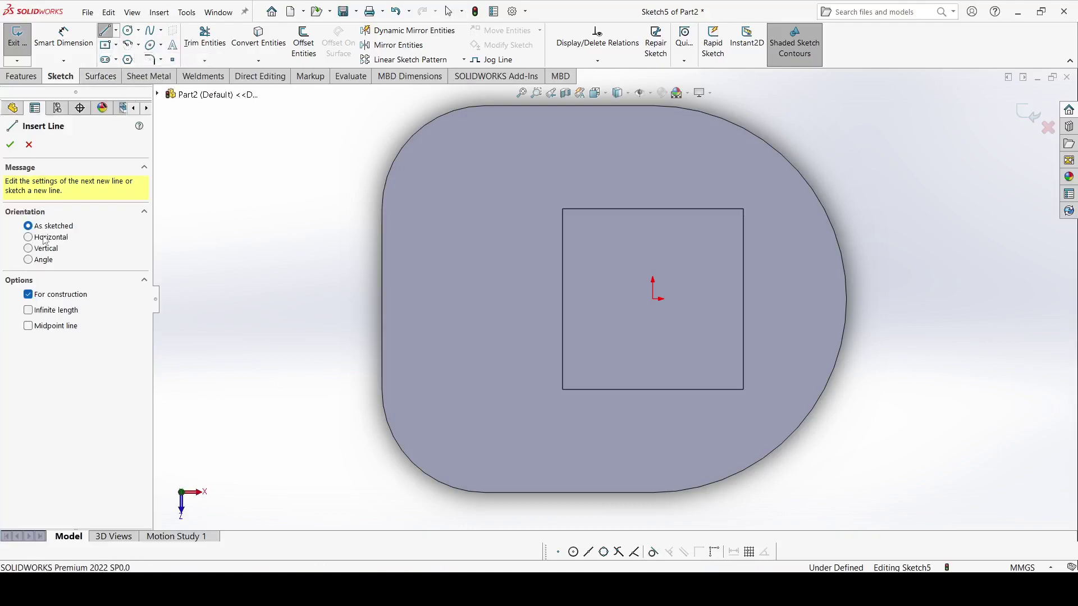
{"action": "left_click", "coordinate": [47, 238]}
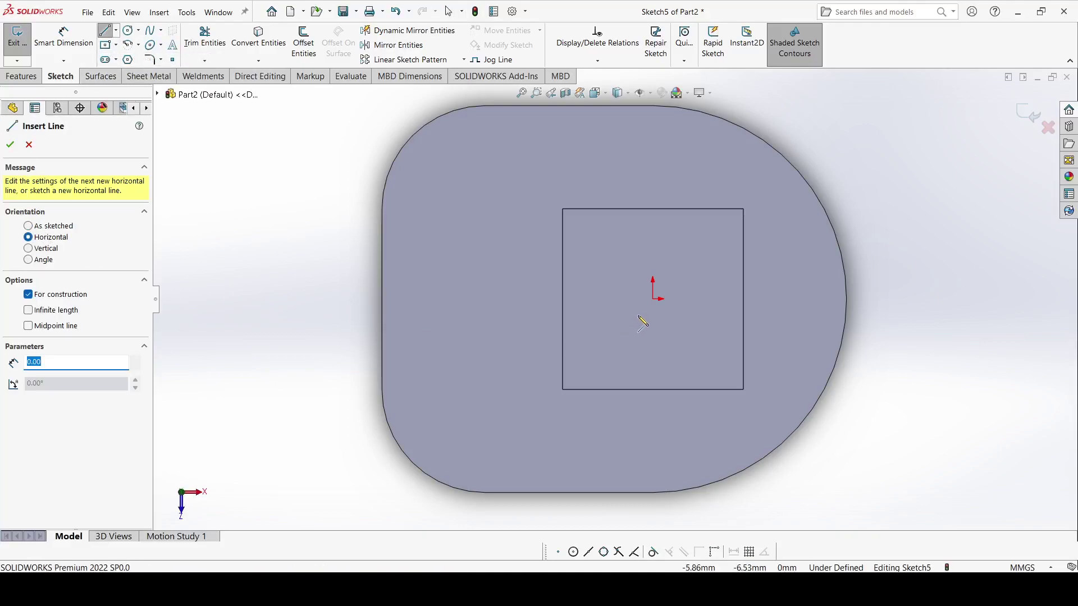
{"action": "left_click", "coordinate": [653, 298]}
{"action": "left_click", "coordinate": [43, 314]}
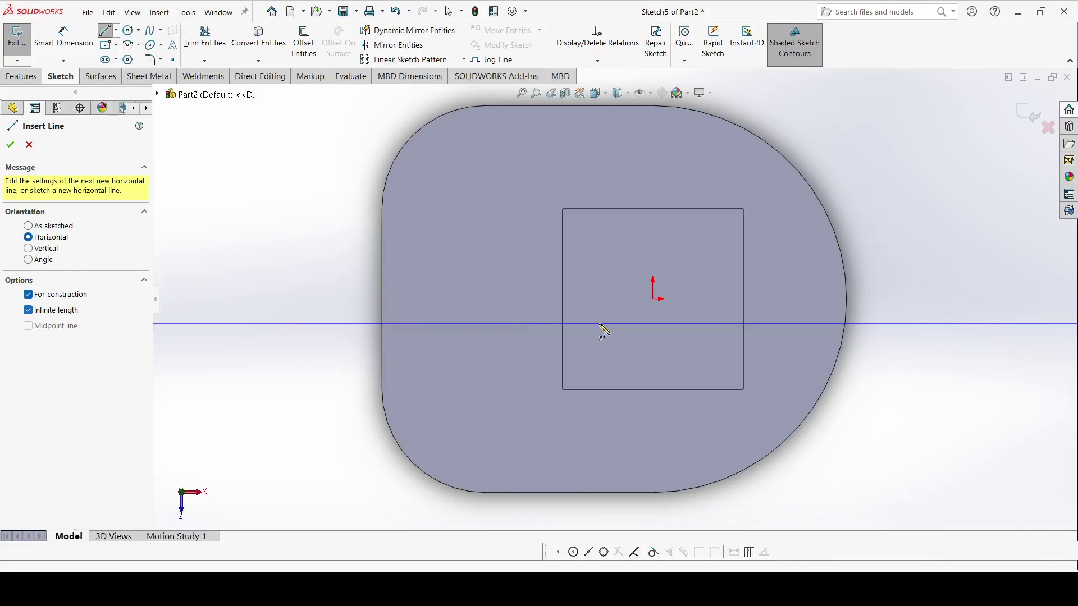
{"action": "left_click", "coordinate": [653, 306]}
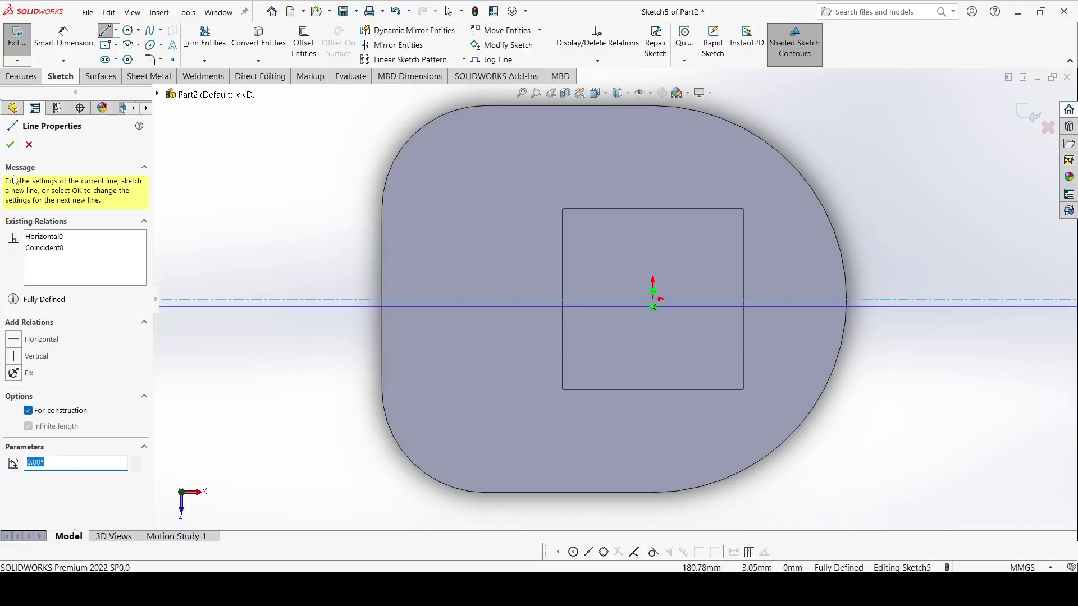
{"action": "left_click", "coordinate": [11, 146]}
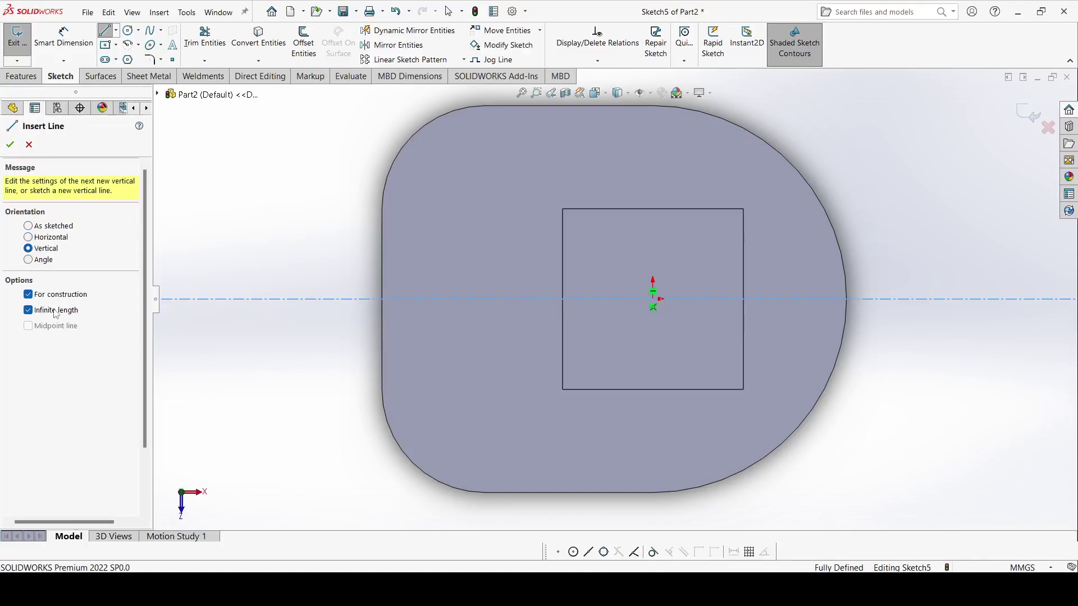
{"action": "left_click", "coordinate": [653, 303]}
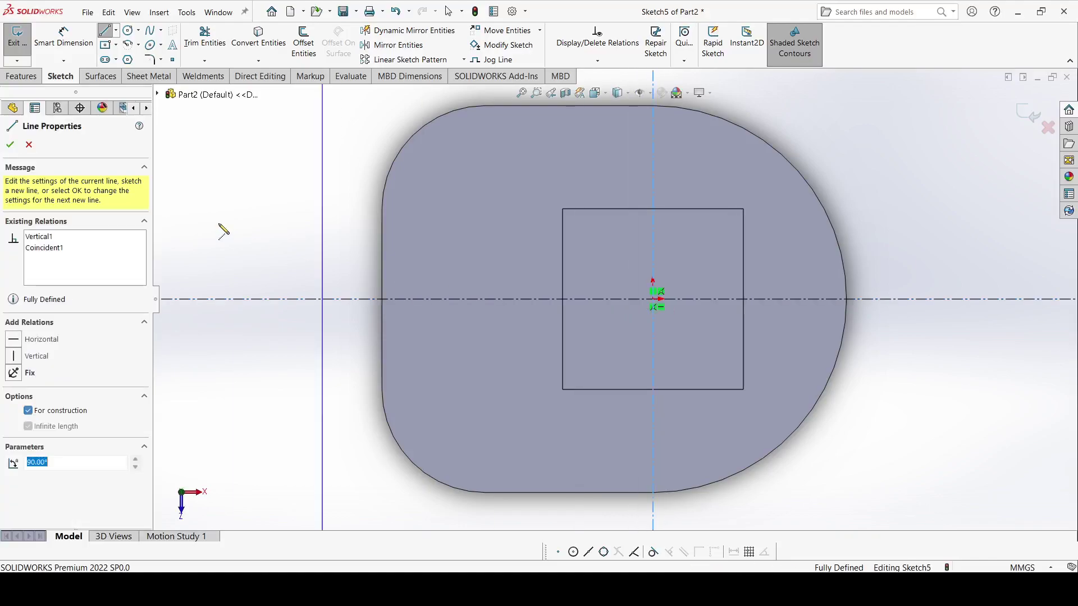
{"action": "left_click", "coordinate": [11, 145]}
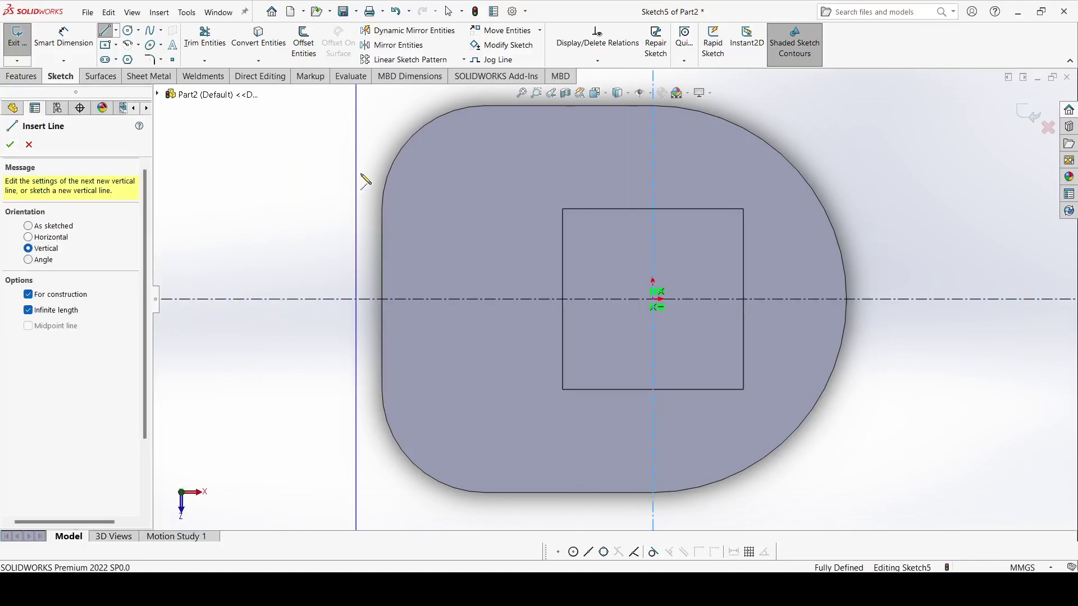
- Add an infinite horizontal centerline along the square's top edge
{"action": "left_click", "coordinate": [302, 48]}
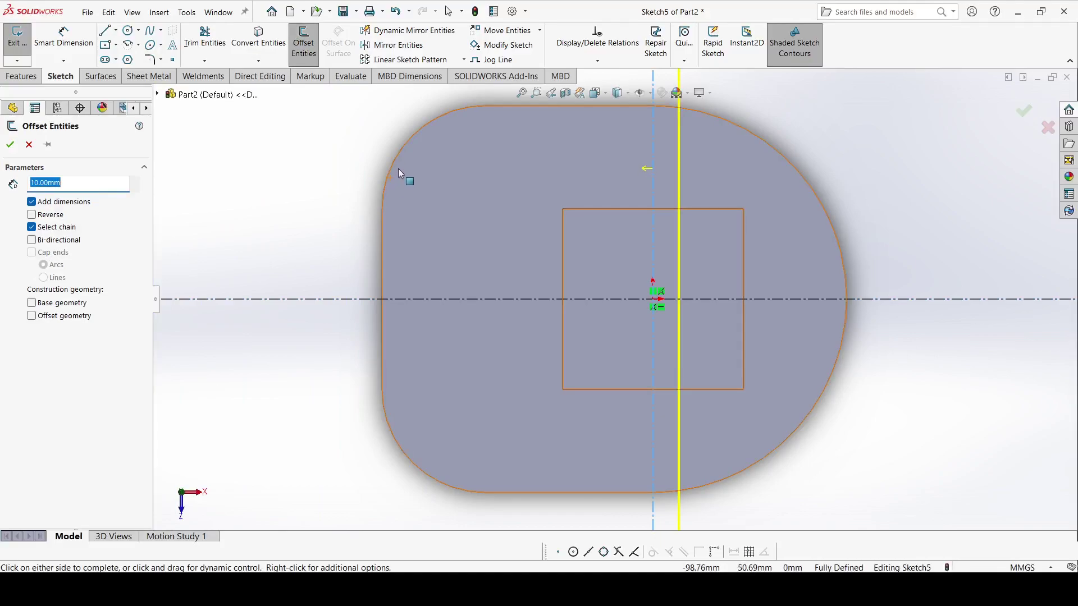
{"action": "left_click", "coordinate": [33, 144]}
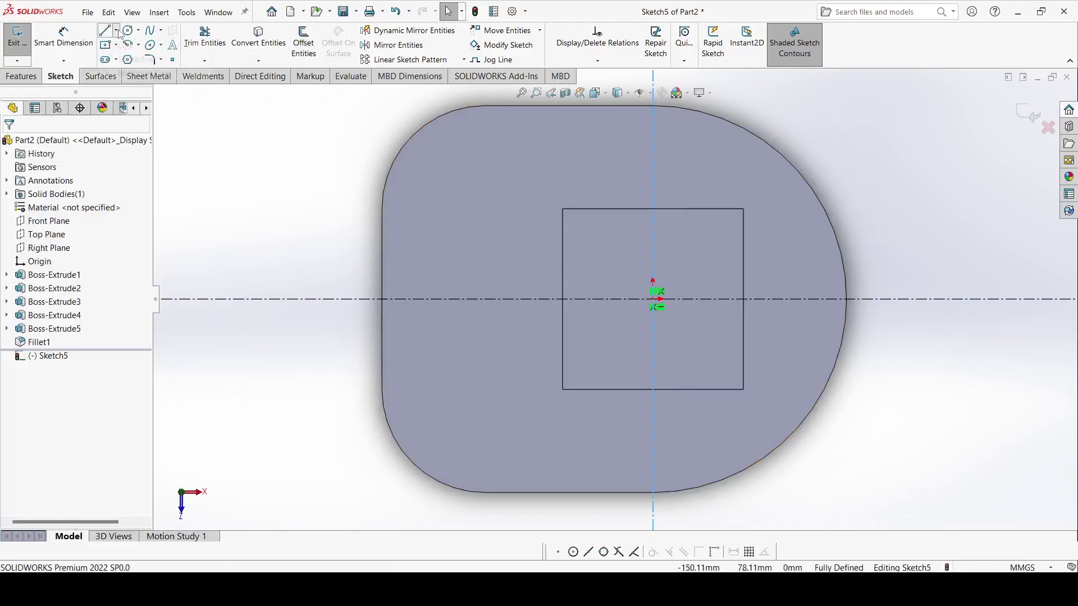
{"action": "left_click", "coordinate": [116, 31]}
{"action": "left_click", "coordinate": [132, 58]}
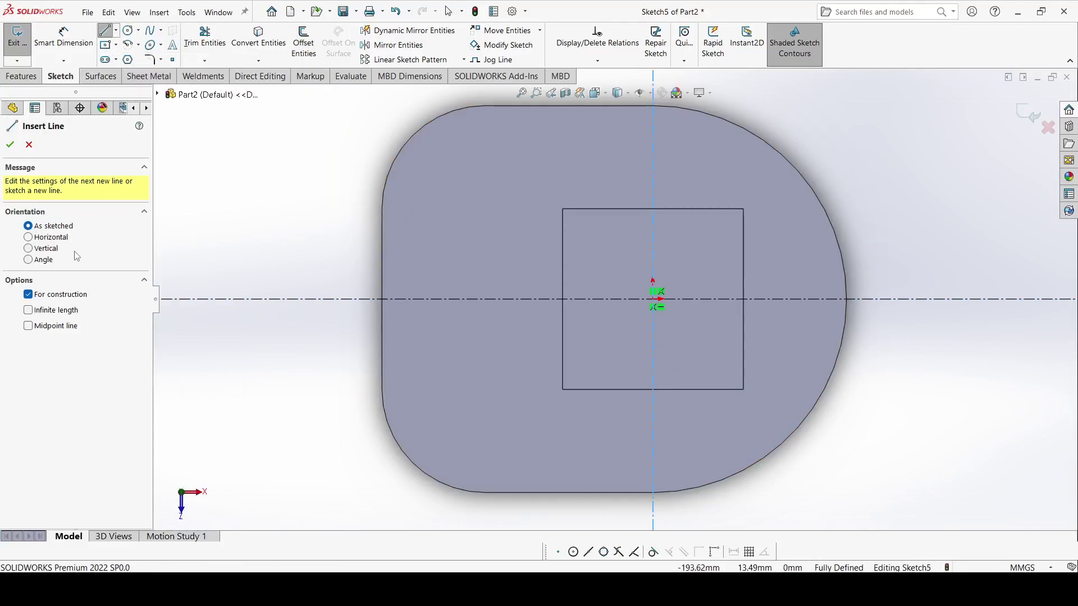
{"action": "left_click", "coordinate": [28, 237]}
{"action": "left_click", "coordinate": [28, 310]}
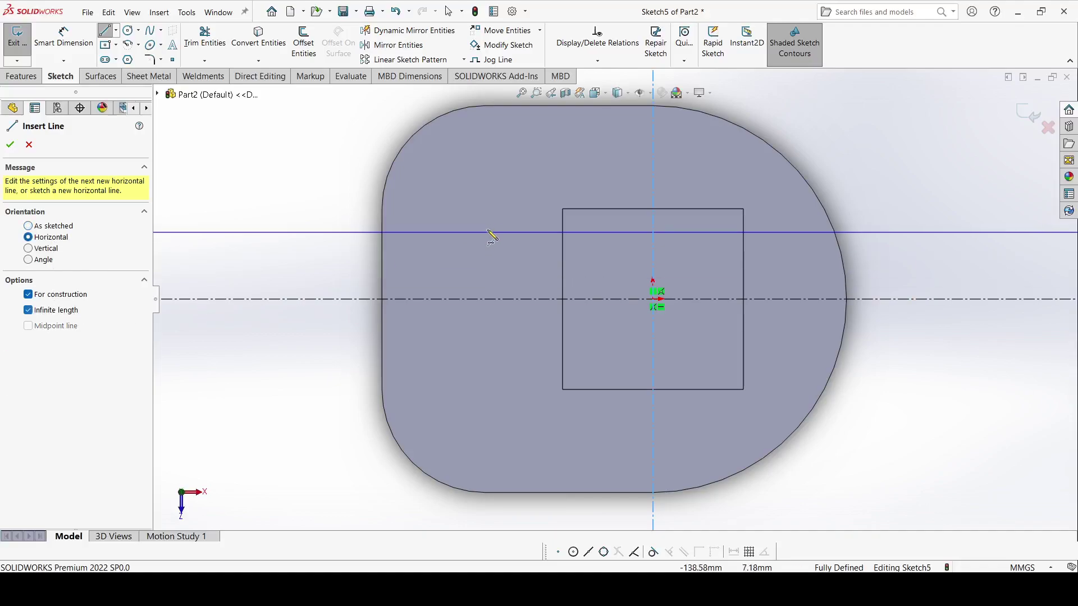
{"action": "left_click", "coordinate": [493, 211]}
{"action": "left_click", "coordinate": [11, 145]}
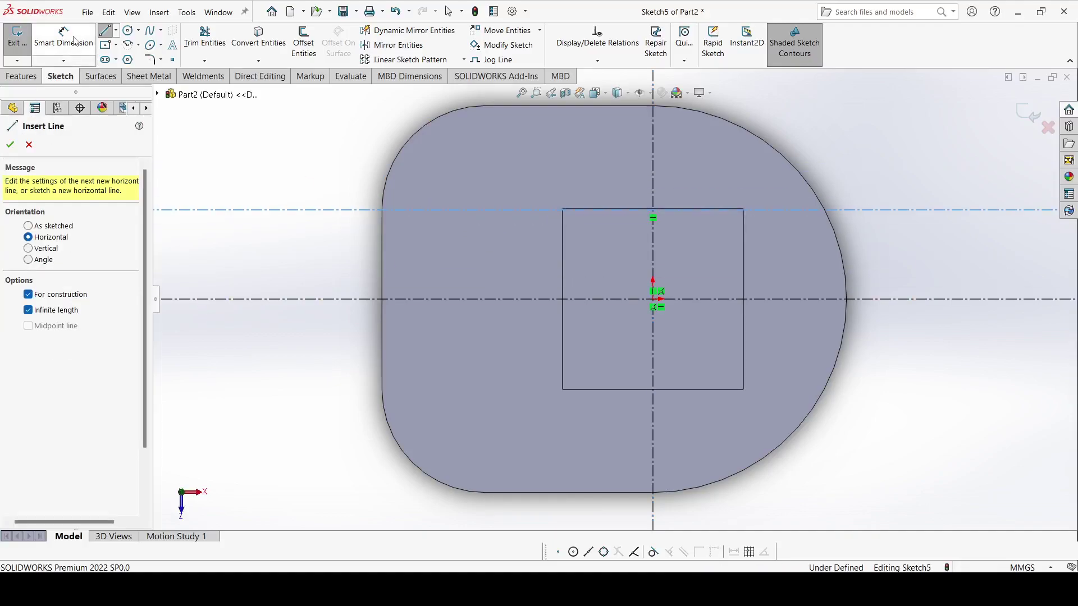
- Dimension the new centerline 35 mm above the origin centerline
{"action": "left_click", "coordinate": [63, 37]}
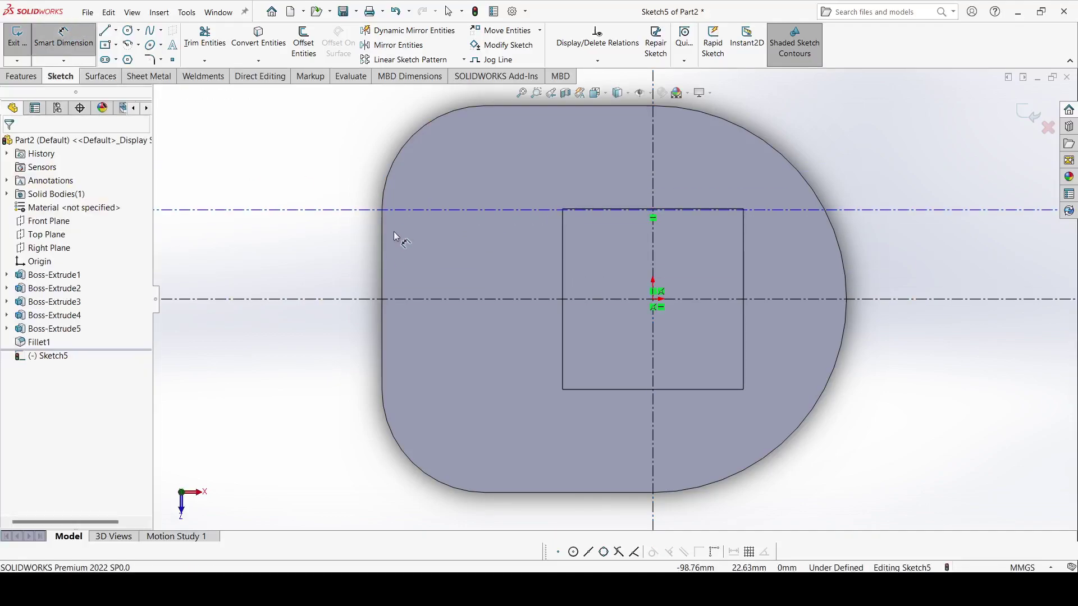
{"action": "left_click", "coordinate": [349, 300]}
{"action": "left_click", "coordinate": [331, 272]}
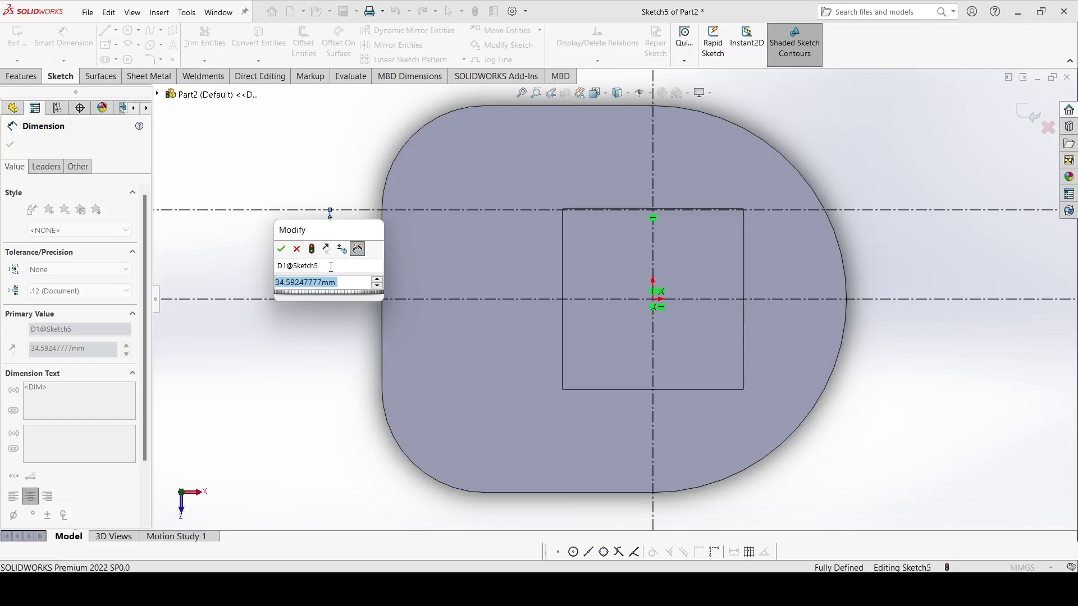
{"action": "type", "text": "35"}
{"action": "key", "text": "Return"}
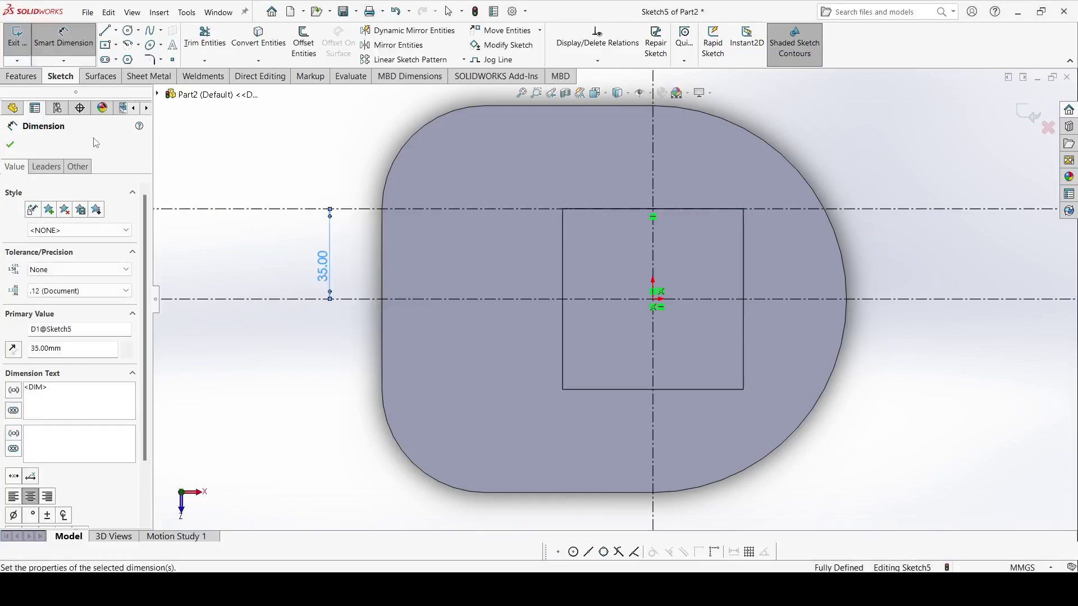
{"action": "left_click", "coordinate": [10, 145]}
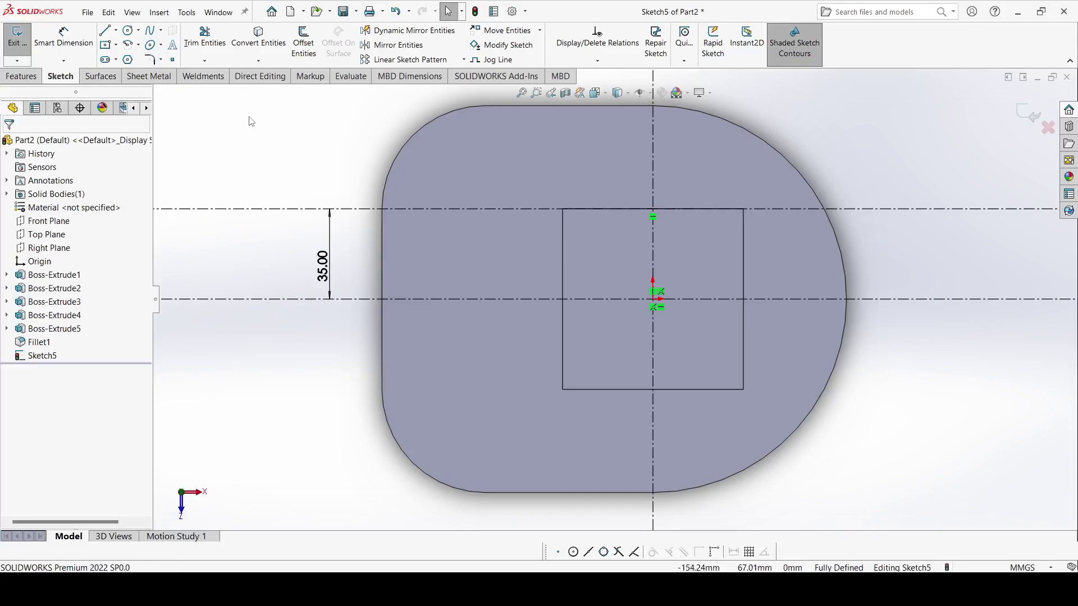
{"action": "left_click", "coordinate": [304, 42]}
- Offset the top-left and right arcs 10 mm inward
{"action": "left_click", "coordinate": [416, 137]}
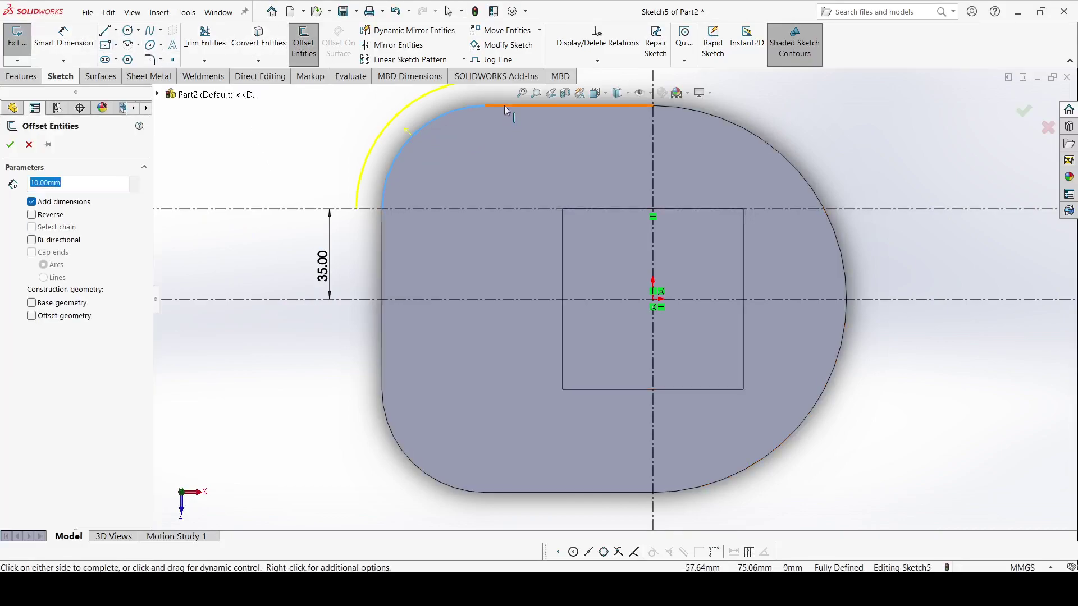
{"action": "left_click", "coordinate": [683, 114]}
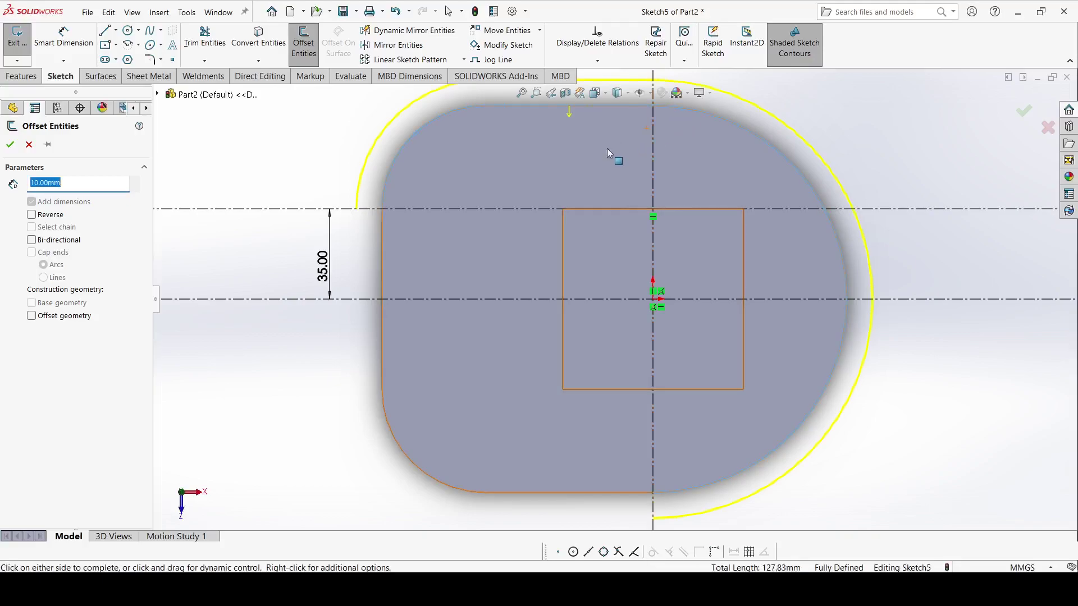
{"action": "left_click", "coordinate": [50, 217]}
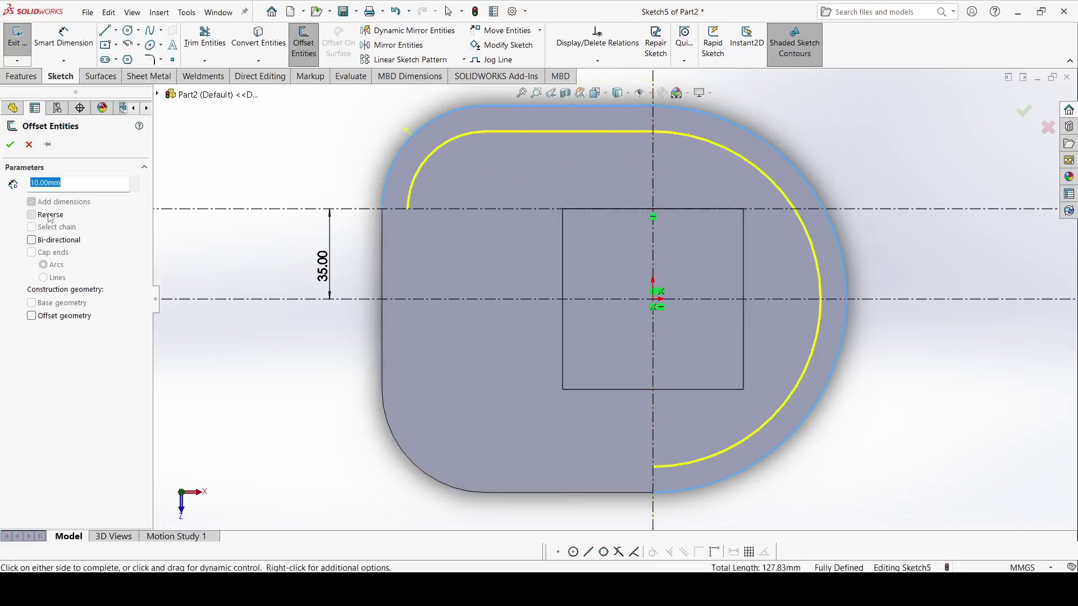
{"action": "left_click", "coordinate": [9, 146]}
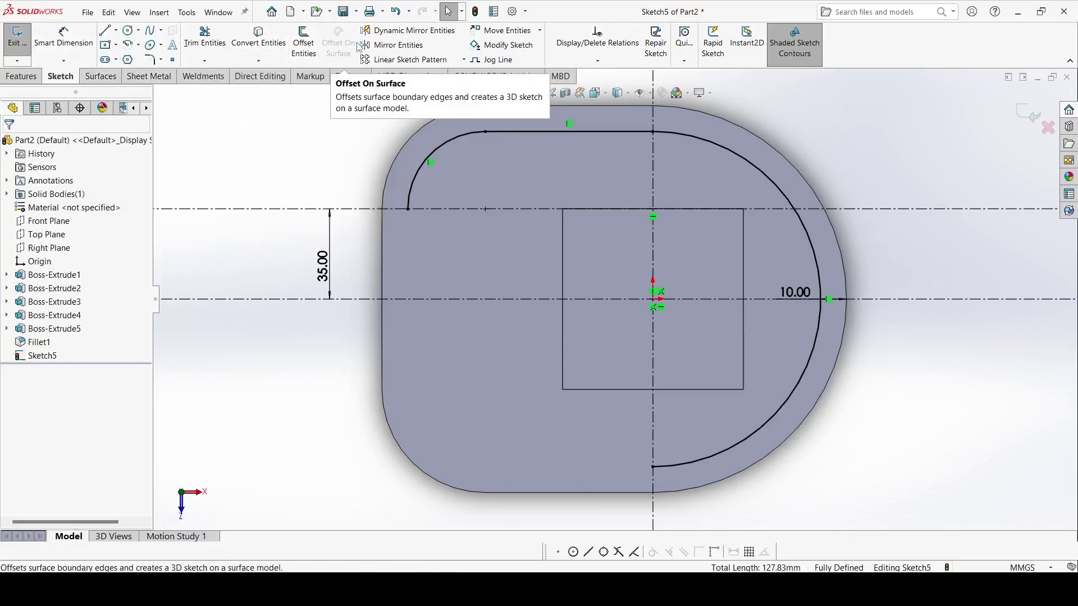
- Mirror the upper-left arc about the upper horizontal centerline
{"action": "left_click", "coordinate": [393, 45]}
{"action": "left_click", "coordinate": [436, 150]}
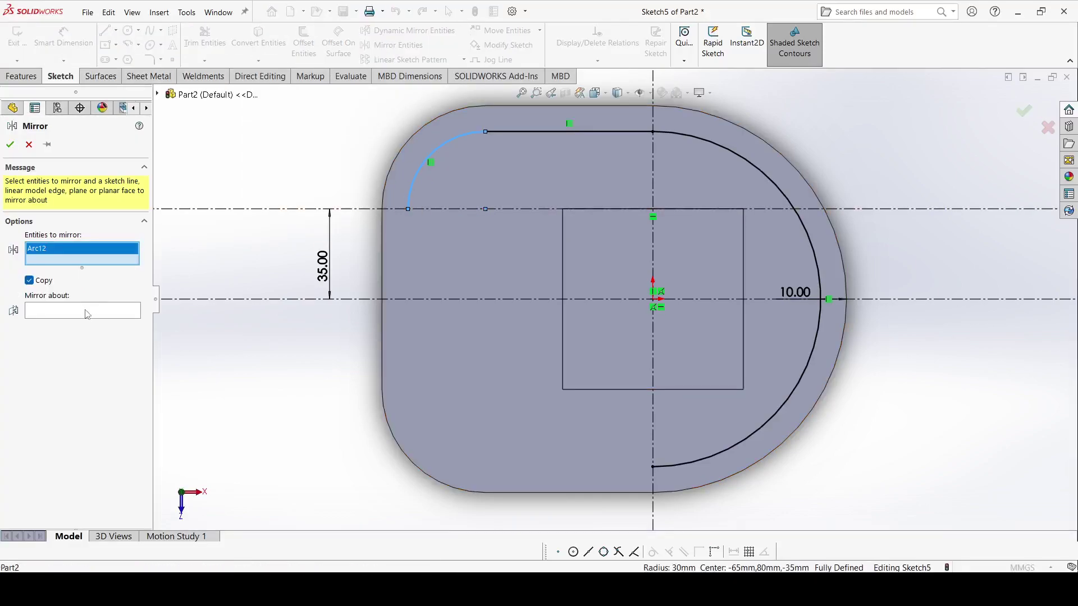
{"action": "left_click", "coordinate": [66, 316]}
{"action": "left_click", "coordinate": [457, 208]}
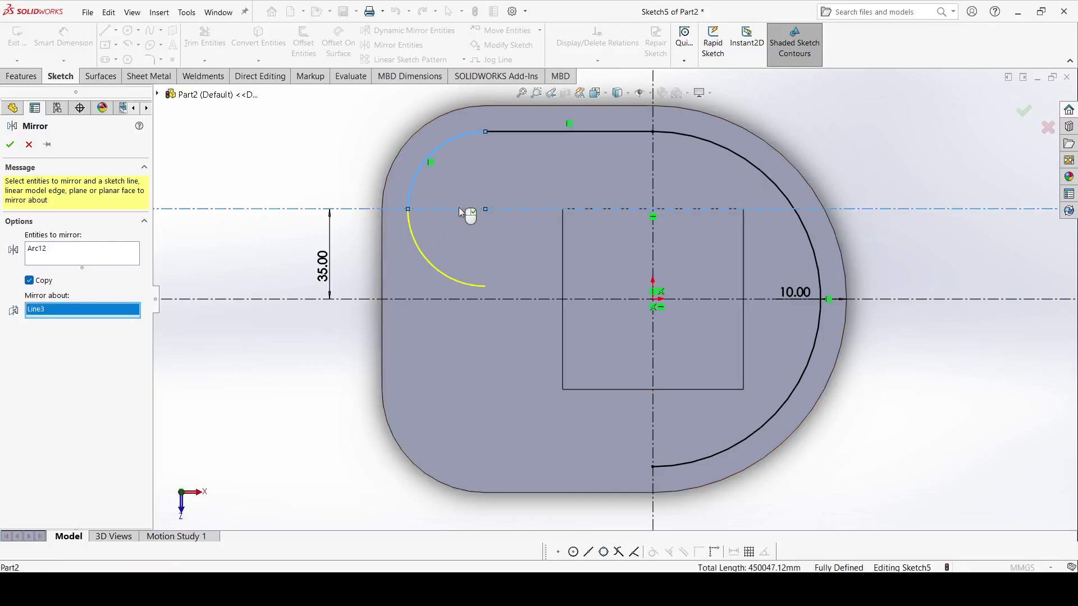
{"action": "left_click", "coordinate": [10, 146]}
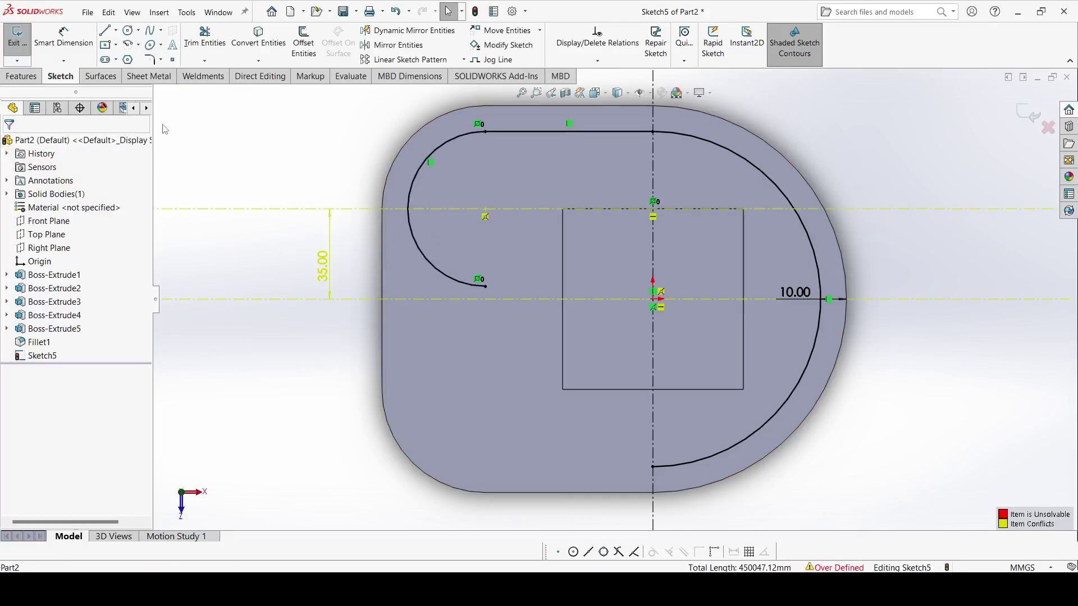
{"action": "left_click", "coordinate": [323, 263]}
- Delete the 35.00 dimension and draw a circle centred on the origin
{"action": "key", "text": "Delete"}
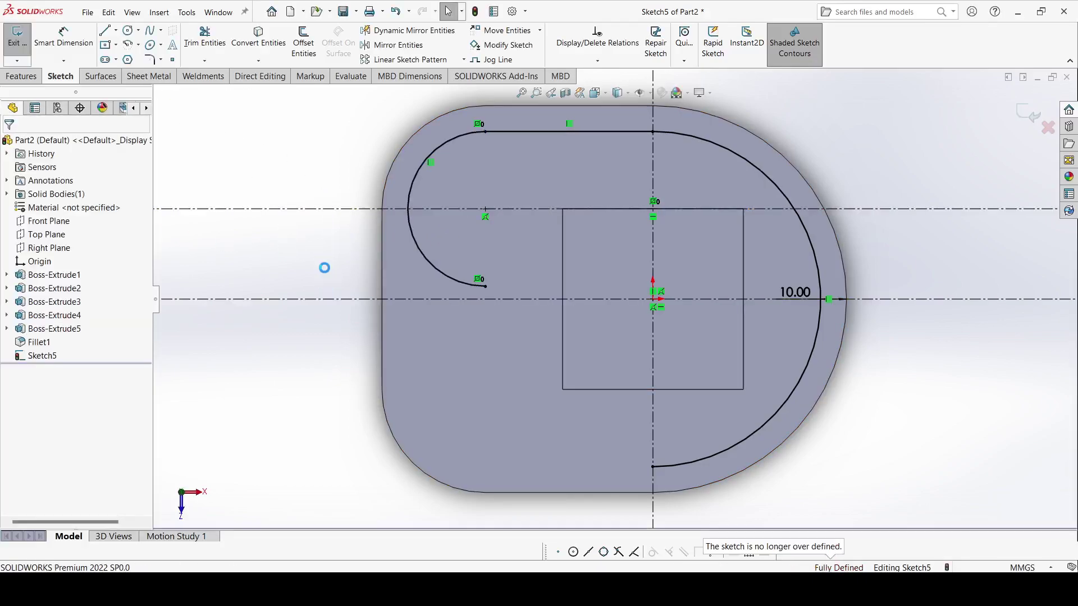
{"action": "left_click", "coordinate": [105, 29]}
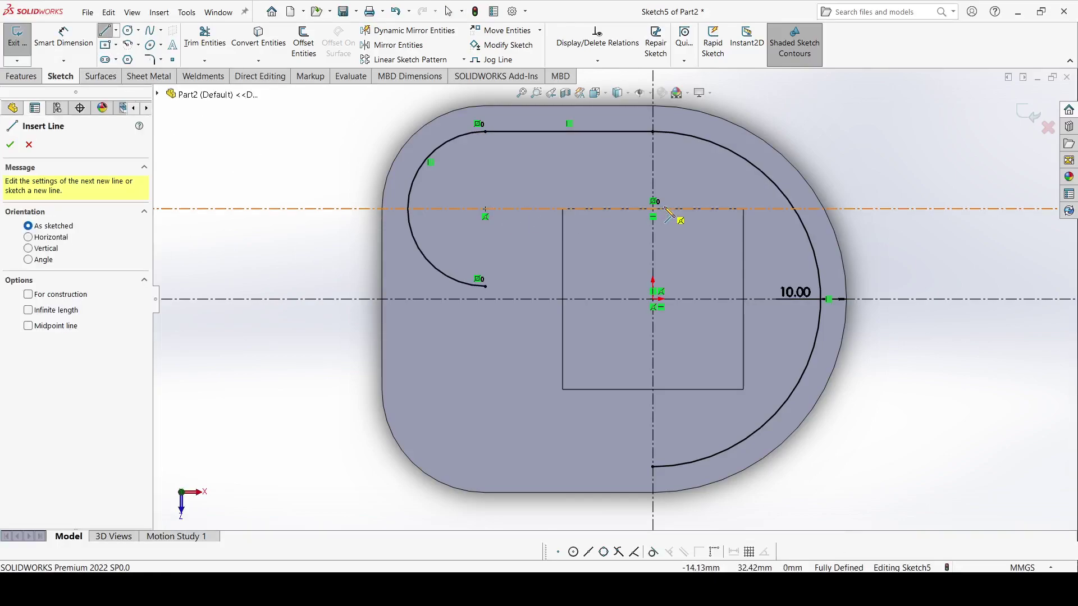
{"action": "left_click", "coordinate": [128, 31]}
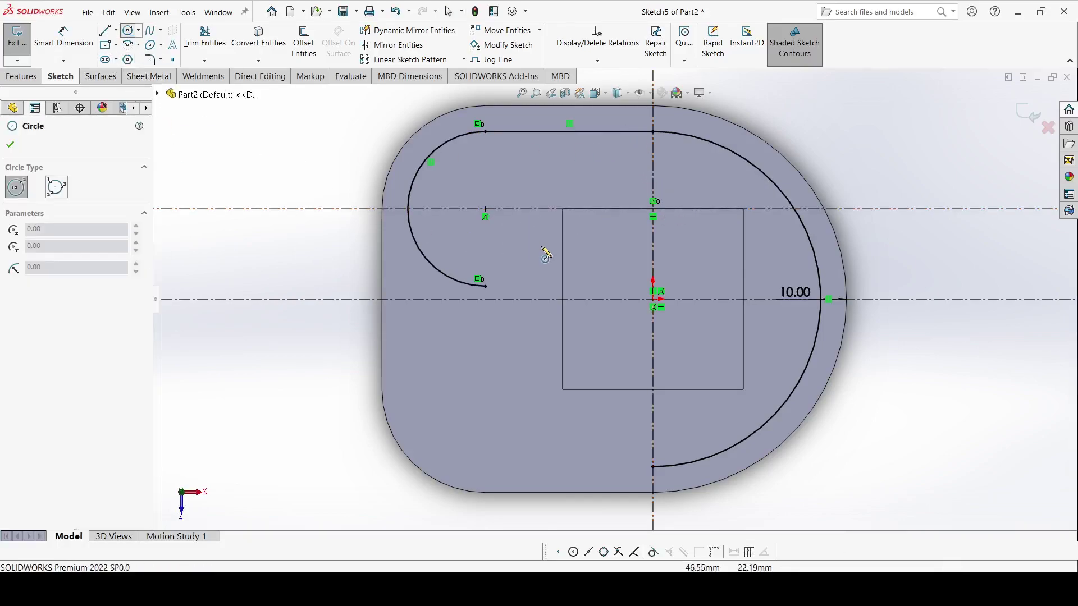
{"action": "left_click", "coordinate": [653, 299]}
{"action": "left_click", "coordinate": [696, 300]}
{"action": "left_click", "coordinate": [11, 142]}
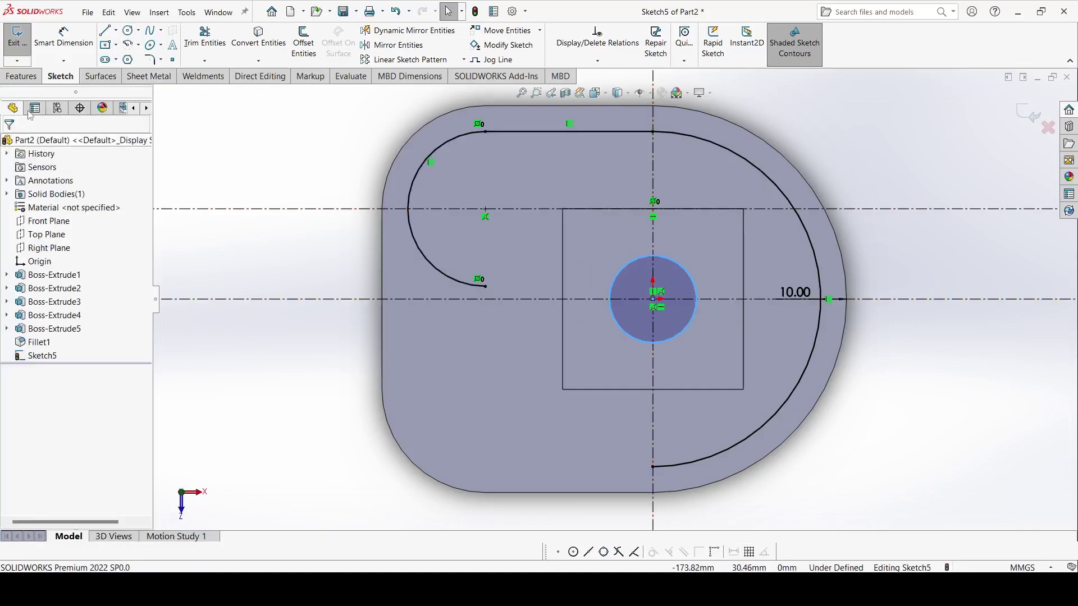
- Dimension the circle's diameter to 30 mm
{"action": "left_click", "coordinate": [64, 37]}
{"action": "left_click", "coordinate": [691, 278]}
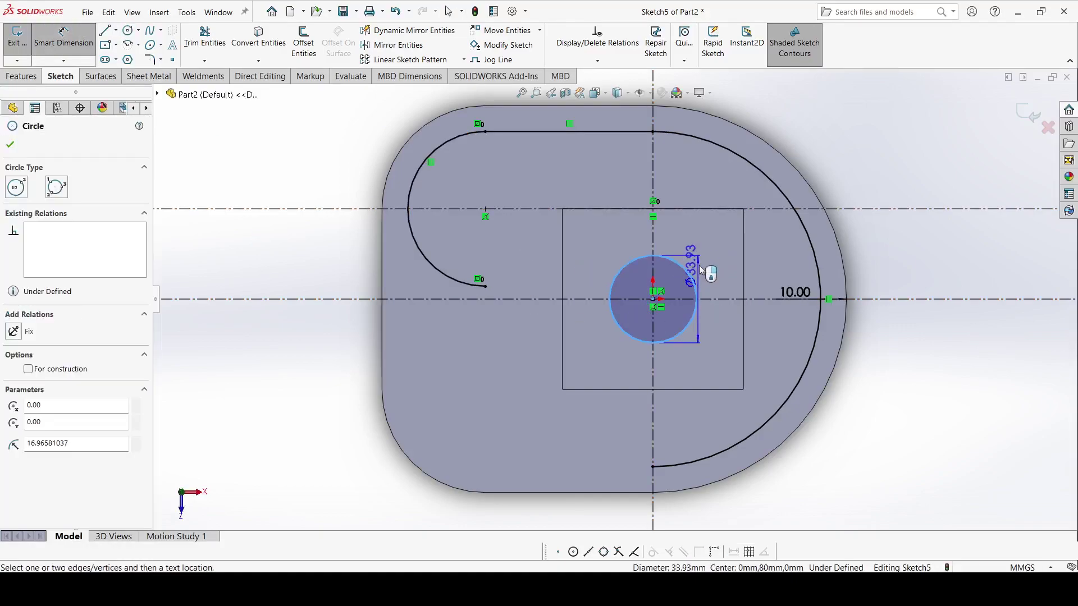
{"action": "left_click", "coordinate": [722, 252]}
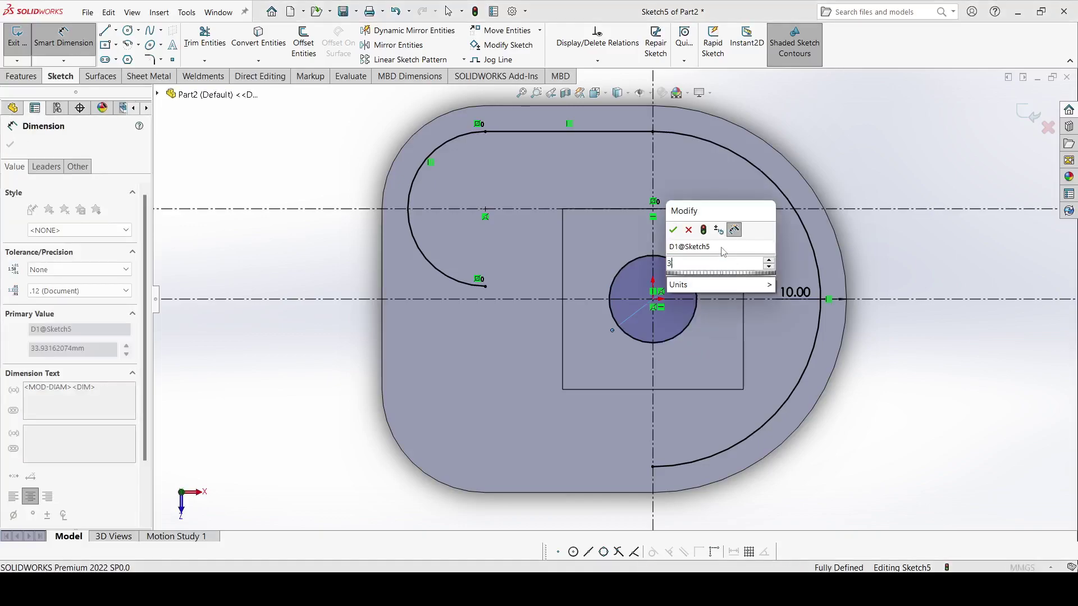
{"action": "type", "text": "30"}
{"action": "key", "text": "Return"}
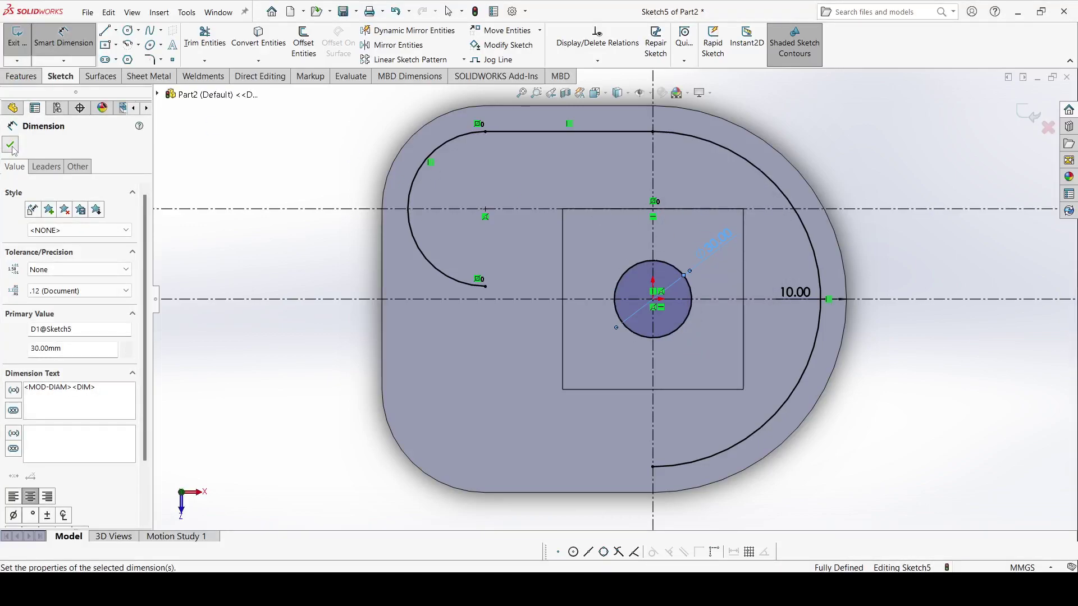
{"action": "left_click", "coordinate": [11, 145]}
{"action": "left_click", "coordinate": [104, 32]}
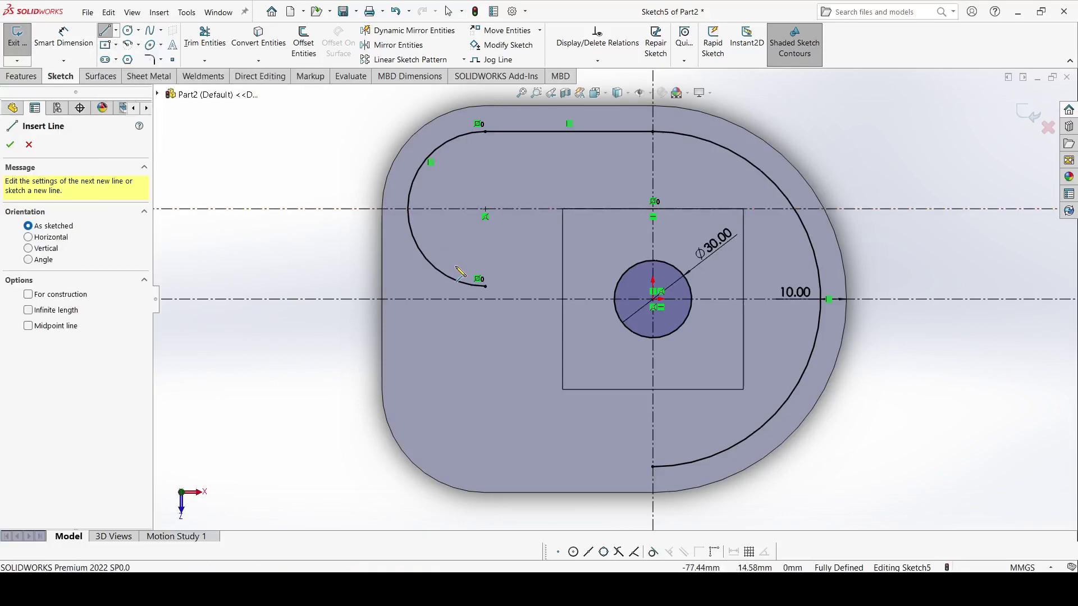
- Draw a line from the top line to the circle and make it vertical
{"action": "left_click", "coordinate": [636, 132]}
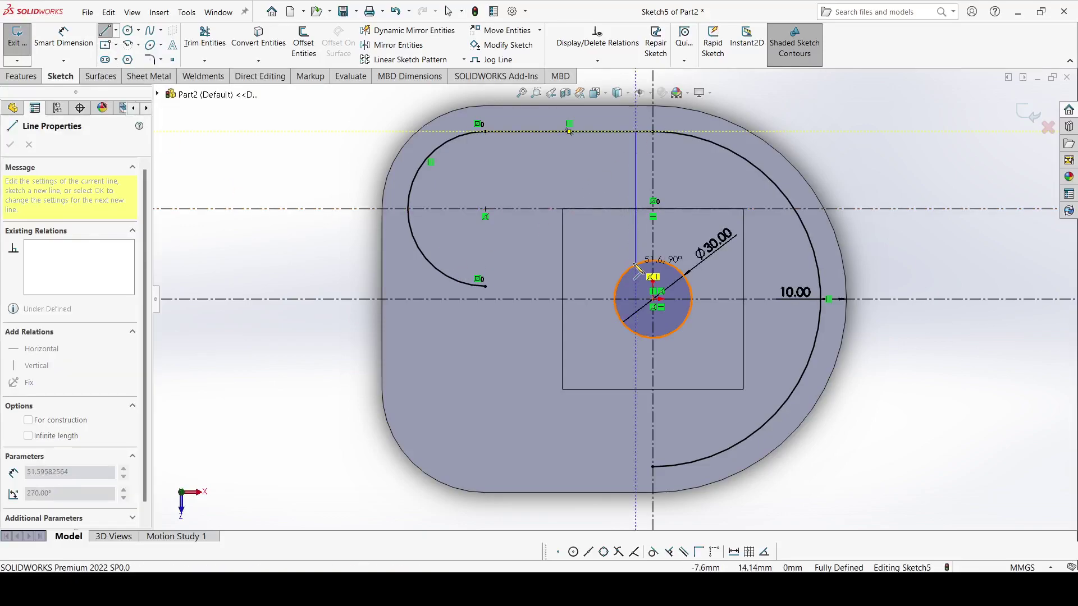
{"action": "left_click", "coordinate": [635, 265]}
{"action": "key", "text": "Escape"}
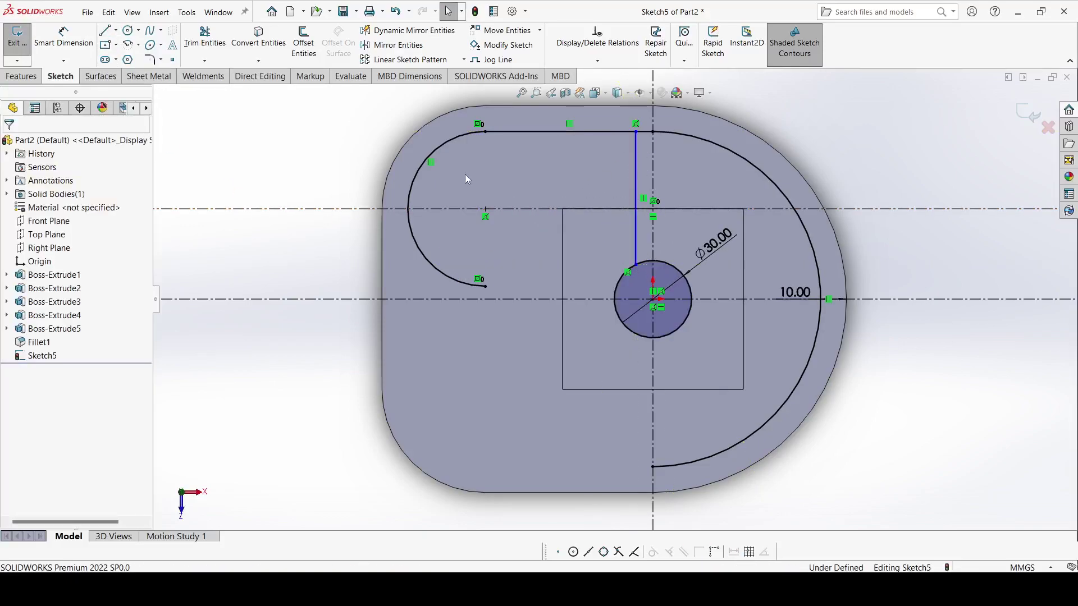
{"action": "left_click", "coordinate": [635, 163]}
{"action": "right_click", "coordinate": [637, 161]}
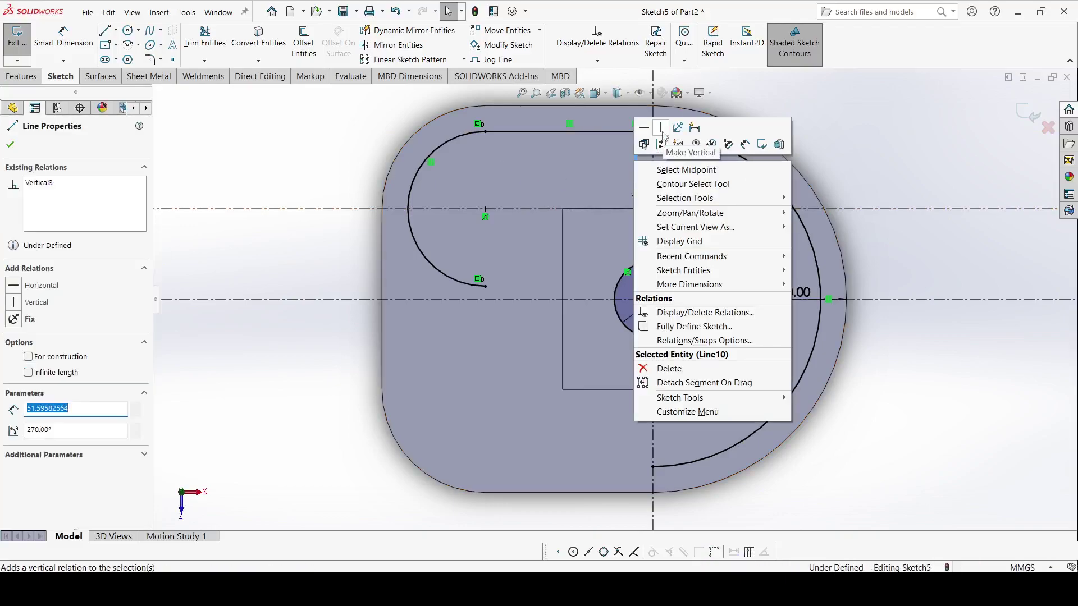
{"action": "left_click", "coordinate": [664, 135]}
{"action": "left_click", "coordinate": [271, 142]}
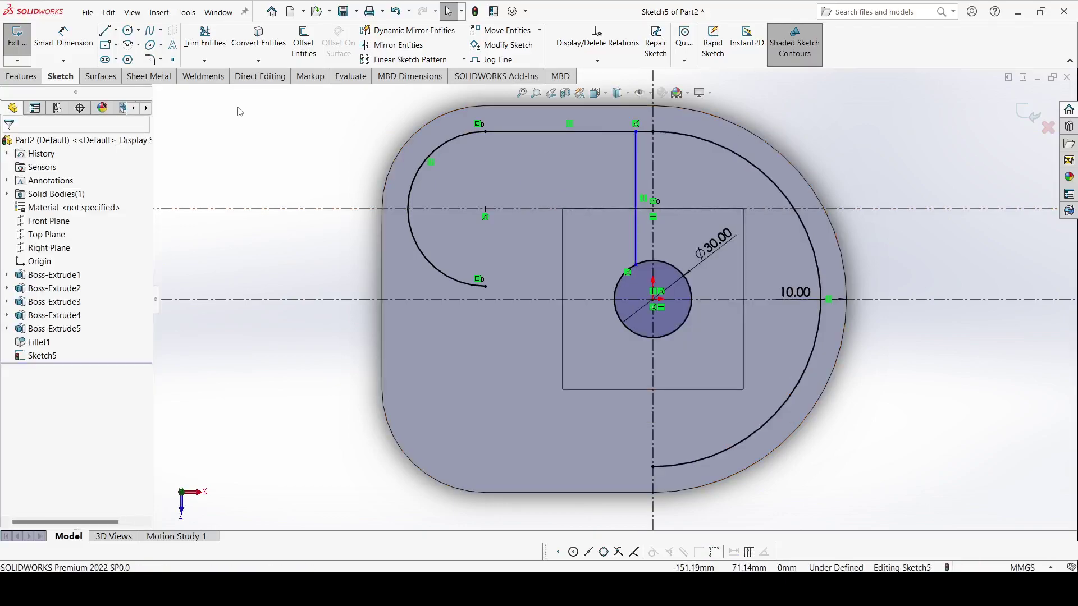
- Dimension the vertical line 5 mm from the vertical centreline
{"action": "left_click", "coordinate": [64, 36]}
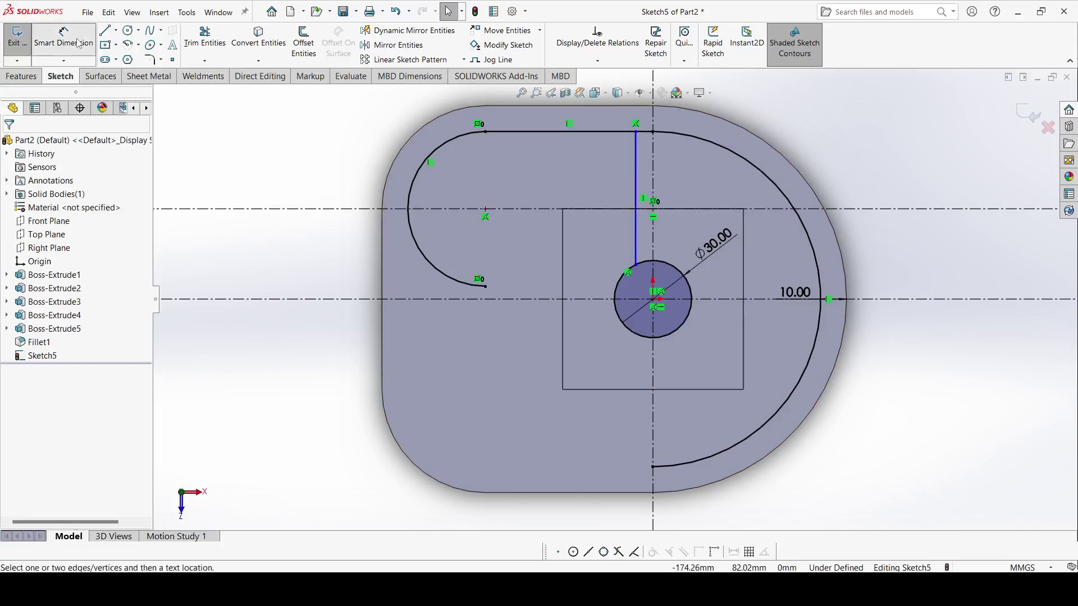
{"action": "left_click", "coordinate": [637, 156]}
{"action": "left_click", "coordinate": [652, 124]}
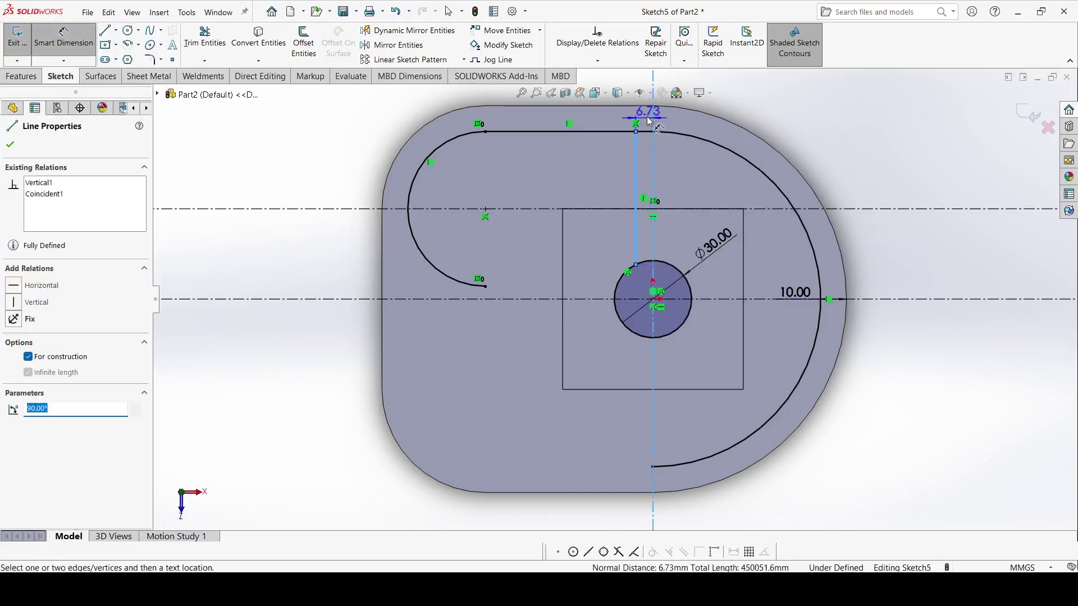
{"action": "left_click", "coordinate": [647, 117]}
{"action": "type", "text": "5"}
{"action": "key", "text": "Return"}
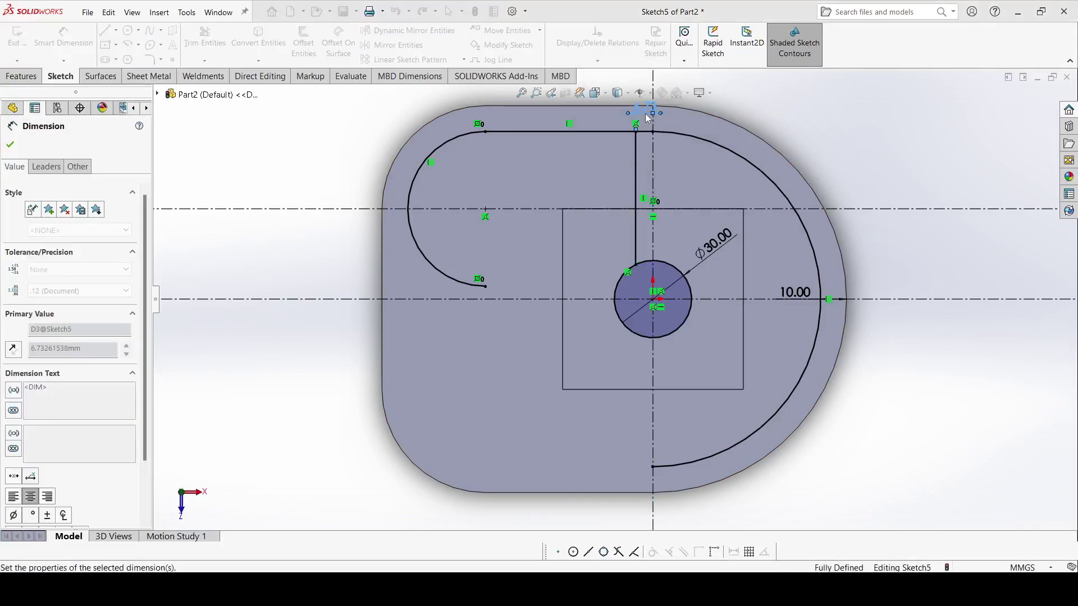
{"action": "left_click", "coordinate": [10, 144]}
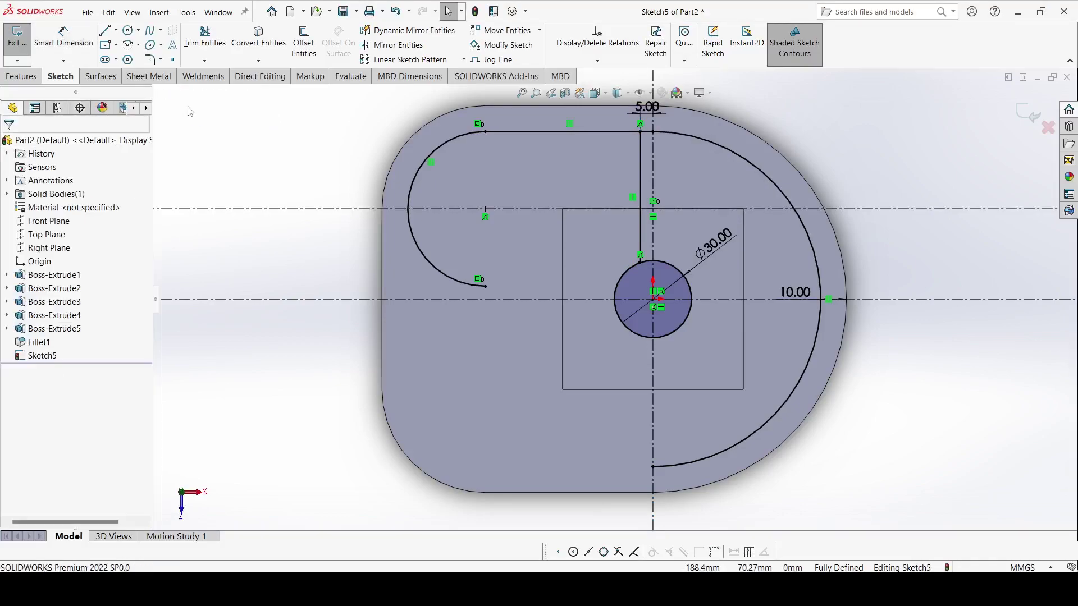
- Offset the vertical line 10 mm to its right side
{"action": "left_click", "coordinate": [303, 42]}
{"action": "left_click", "coordinate": [640, 162]}
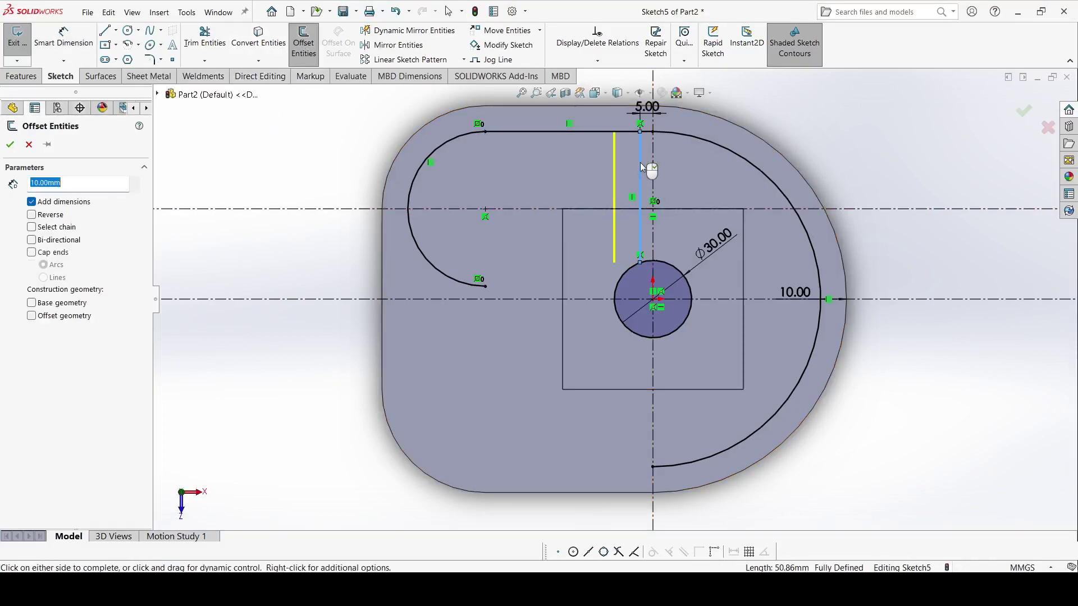
{"action": "left_click", "coordinate": [32, 215]}
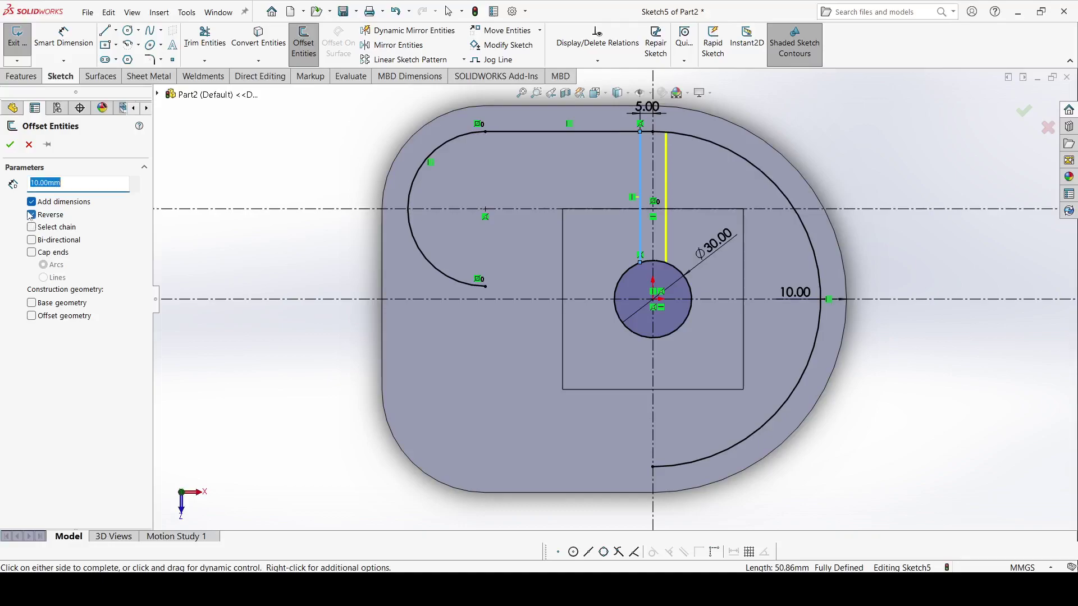
{"action": "left_click", "coordinate": [10, 145]}
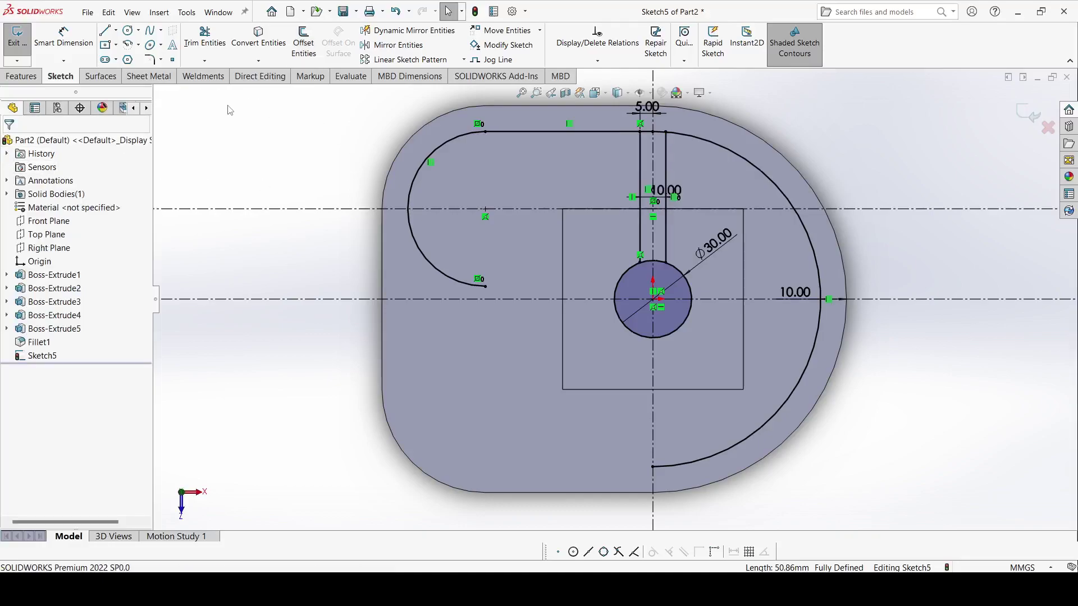
{"action": "left_click", "coordinate": [104, 30]}
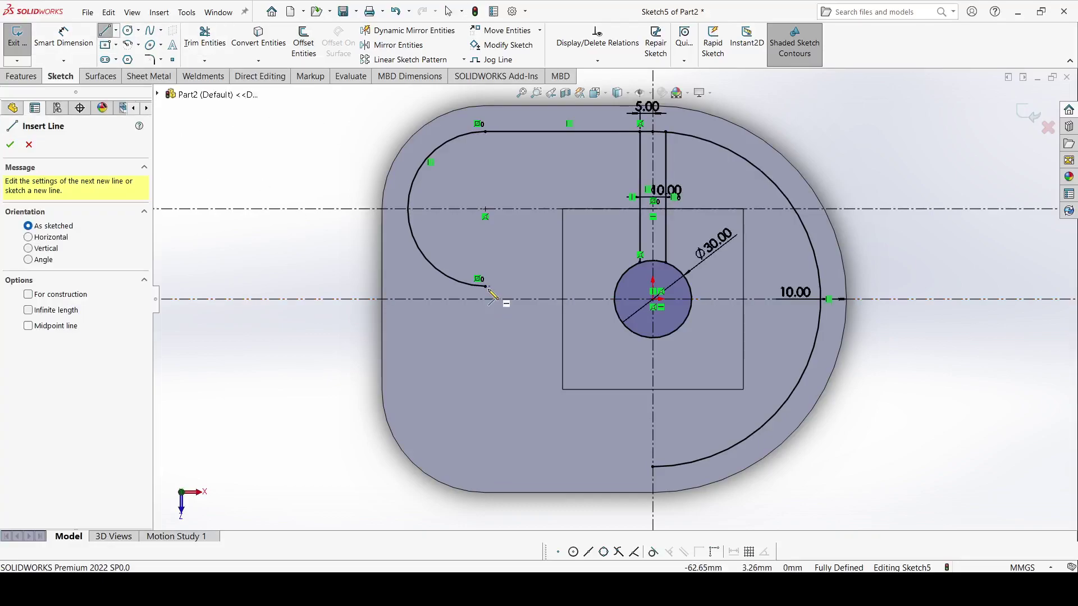
- Draw horizontal lines from the left arc's lower end to the Ø30 circle and from the circle to the outer arc
{"action": "left_click", "coordinate": [486, 287]}
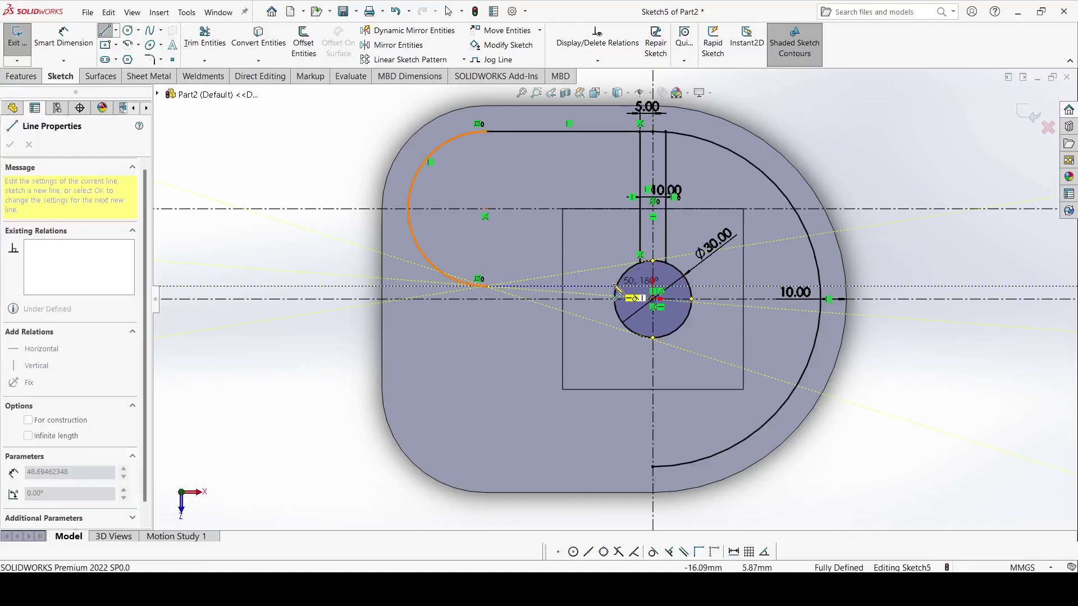
{"action": "left_click", "coordinate": [618, 287]}
{"action": "key", "text": "Escape"}
{"action": "key", "text": "Escape"}
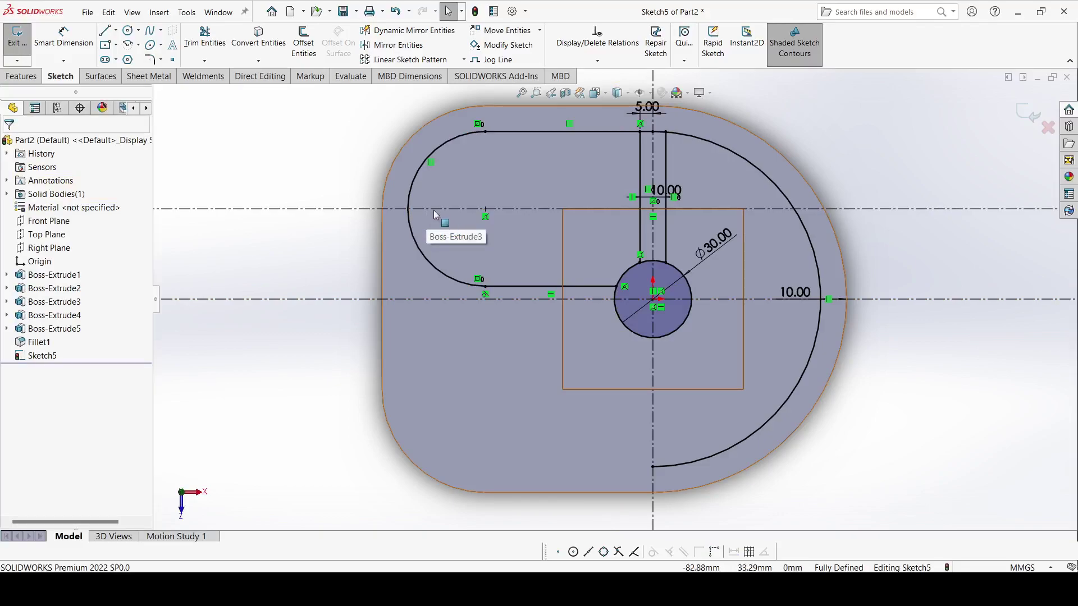
{"action": "key", "text": "l"}
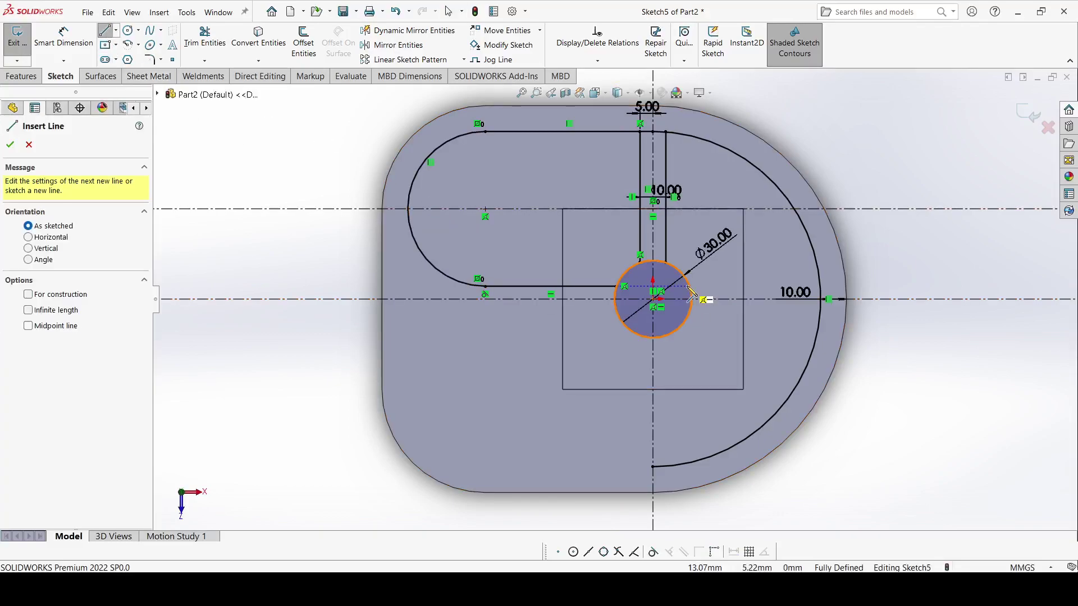
{"action": "left_click", "coordinate": [690, 287]}
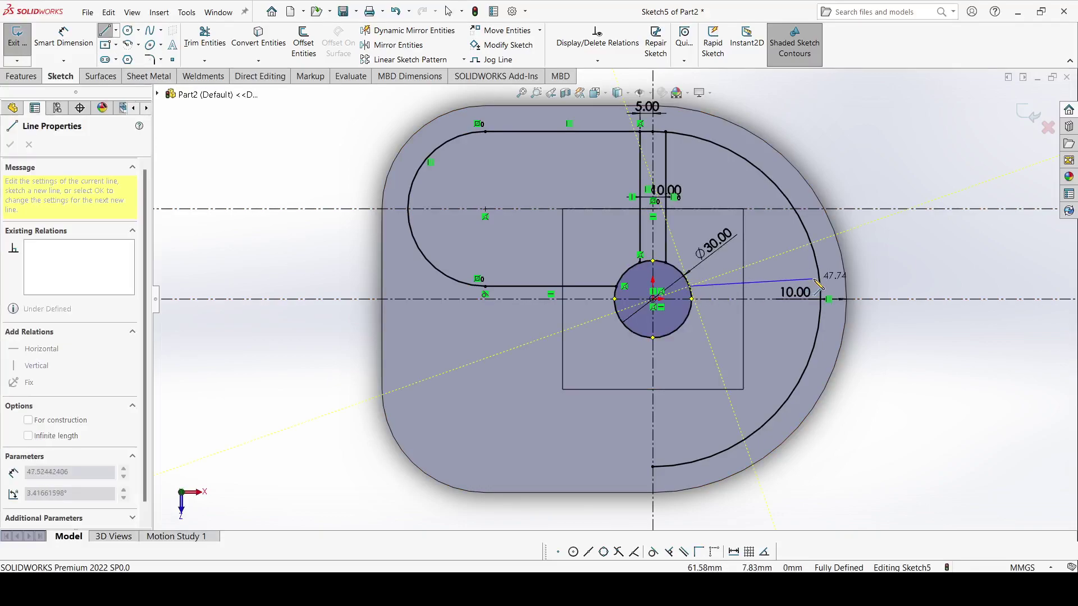
{"action": "left_click", "coordinate": [821, 287]}
{"action": "key", "text": "Escape"}
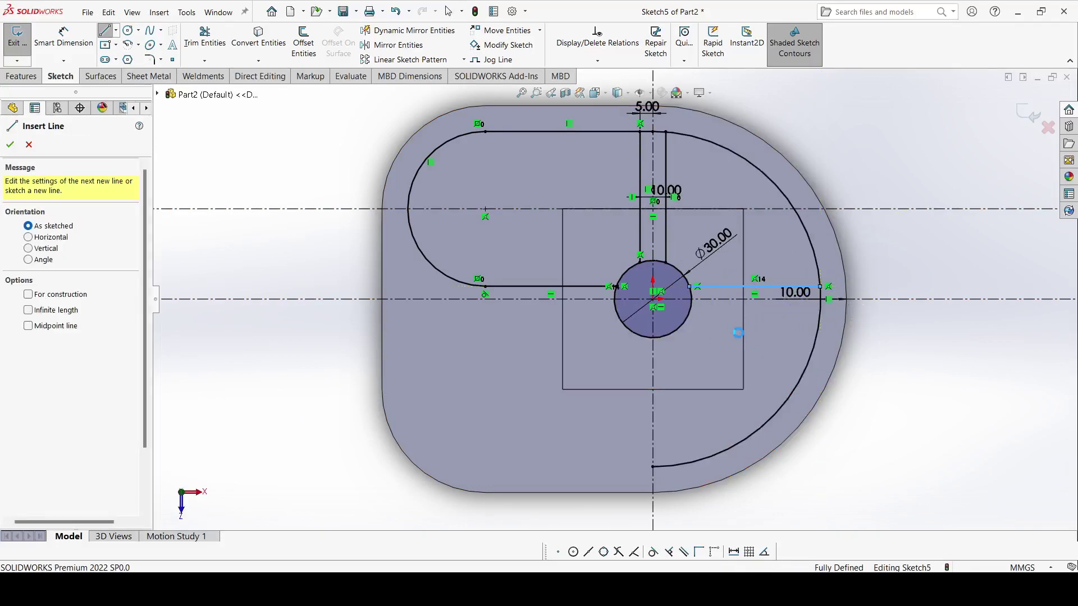
{"action": "key", "text": "Escape"}
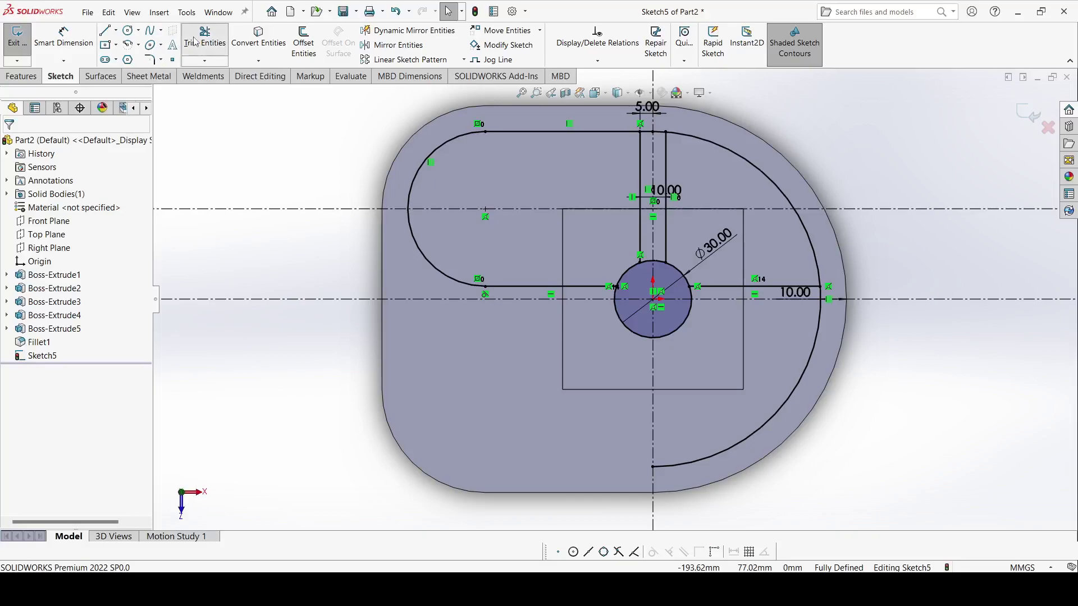
- Start Trim Entities and close it again without trimming anything
{"action": "left_click", "coordinate": [194, 41]}
{"action": "scroll", "coordinate": [817, 317], "scroll_direction": "down", "scroll_amount": 4}
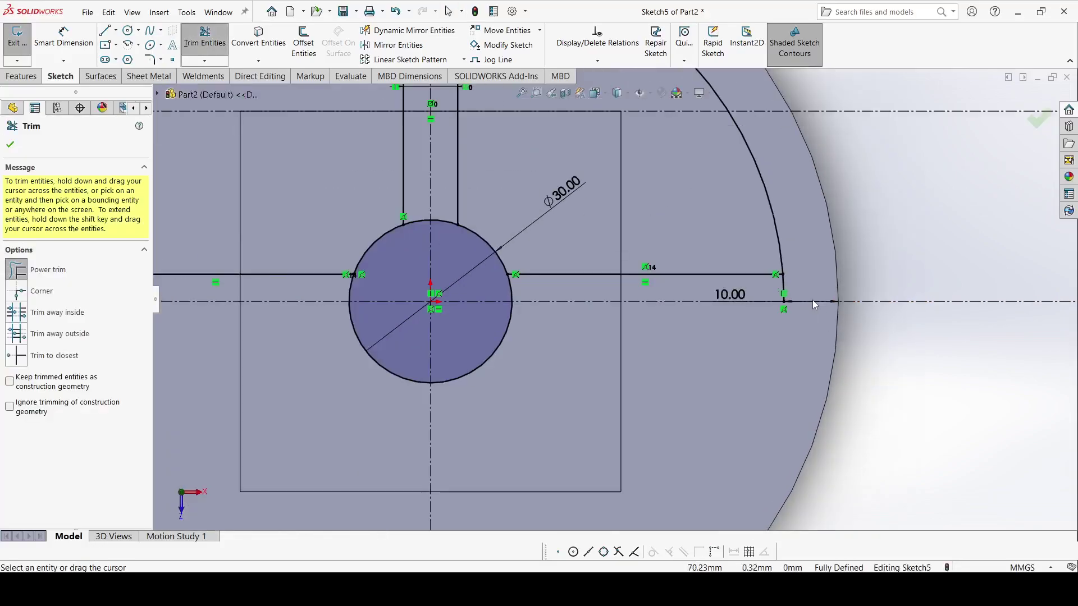
{"action": "scroll", "coordinate": [699, 309], "scroll_direction": "up", "scroll_amount": 4}
{"action": "scroll", "coordinate": [695, 315], "scroll_direction": "up", "scroll_amount": 1}
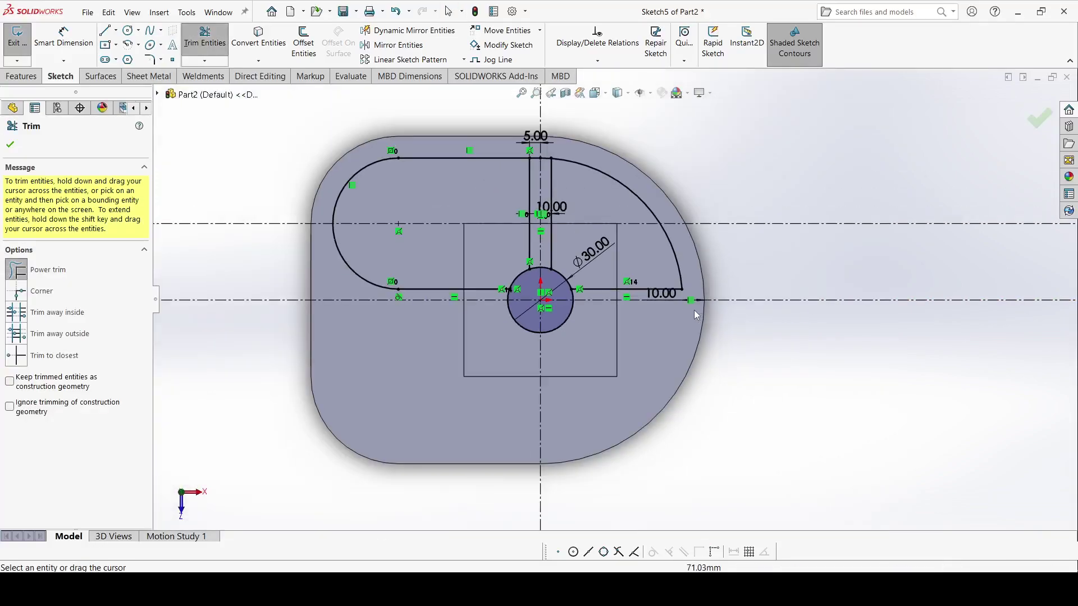
{"action": "left_click", "coordinate": [9, 145]}
- Mirror the upper slot's lines, arcs and short vertical lines about the horizontal centreline
{"action": "left_click", "coordinate": [392, 49]}
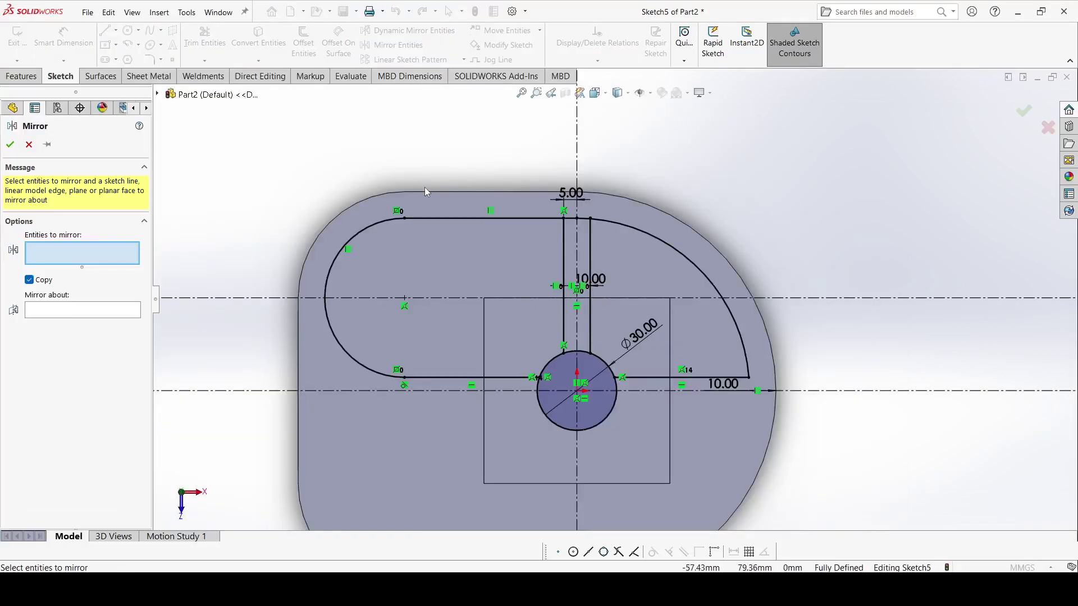
{"action": "left_click", "coordinate": [443, 219]}
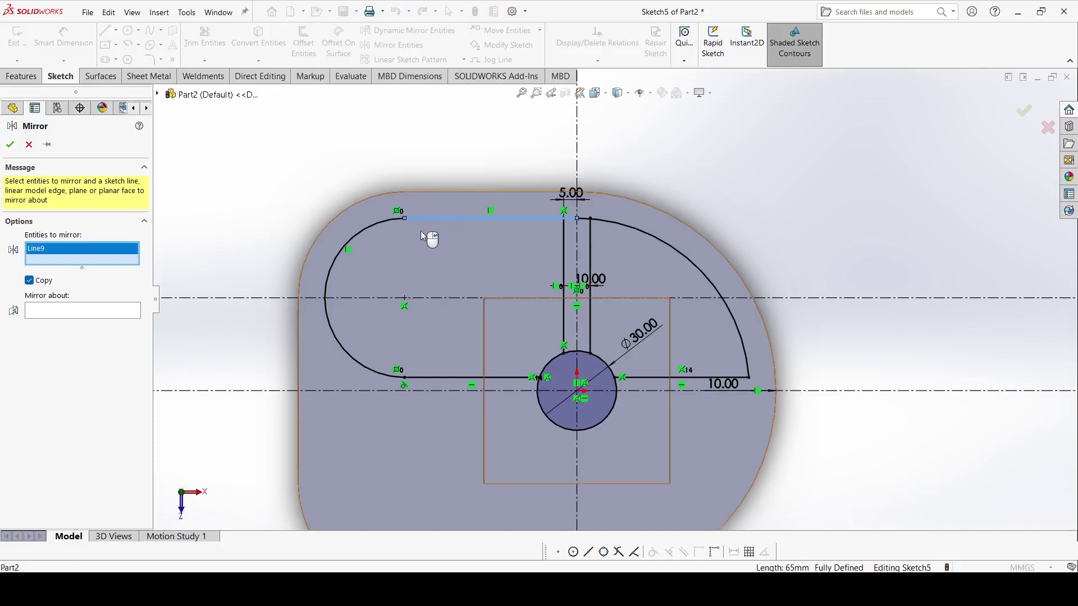
{"action": "left_click", "coordinate": [360, 232]}
{"action": "left_click", "coordinate": [435, 381]}
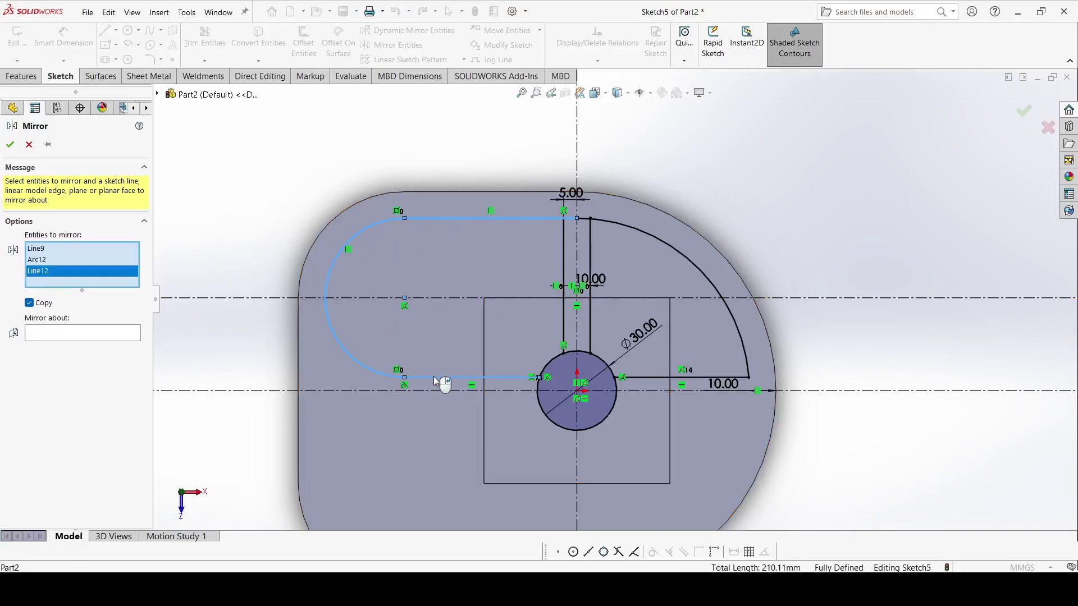
{"action": "left_click", "coordinate": [564, 337]}
{"action": "left_click", "coordinate": [590, 295]}
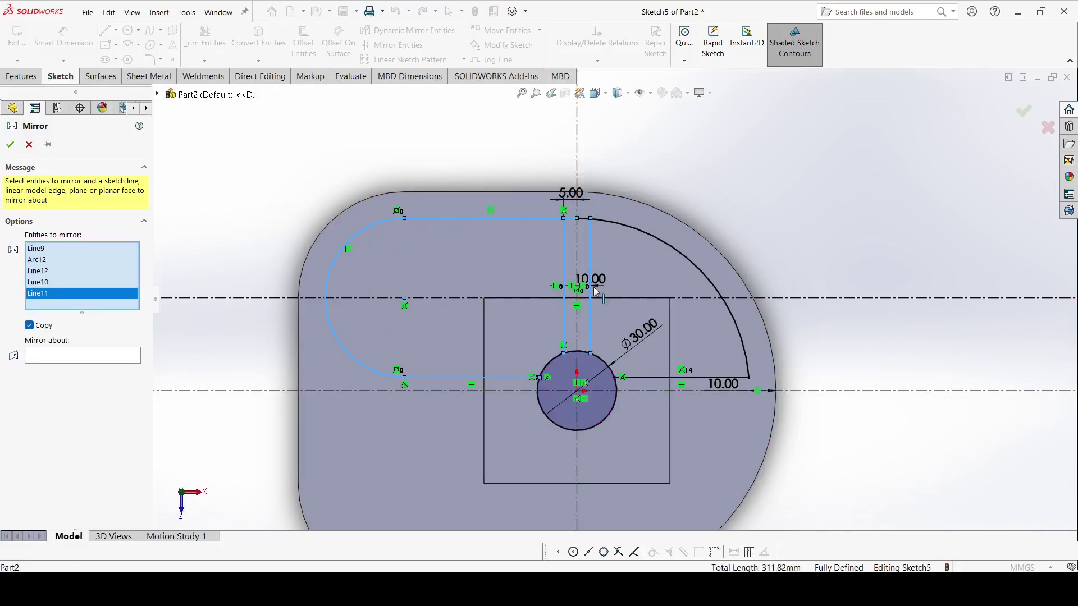
{"action": "left_click", "coordinate": [611, 224]}
{"action": "left_click", "coordinate": [696, 377]}
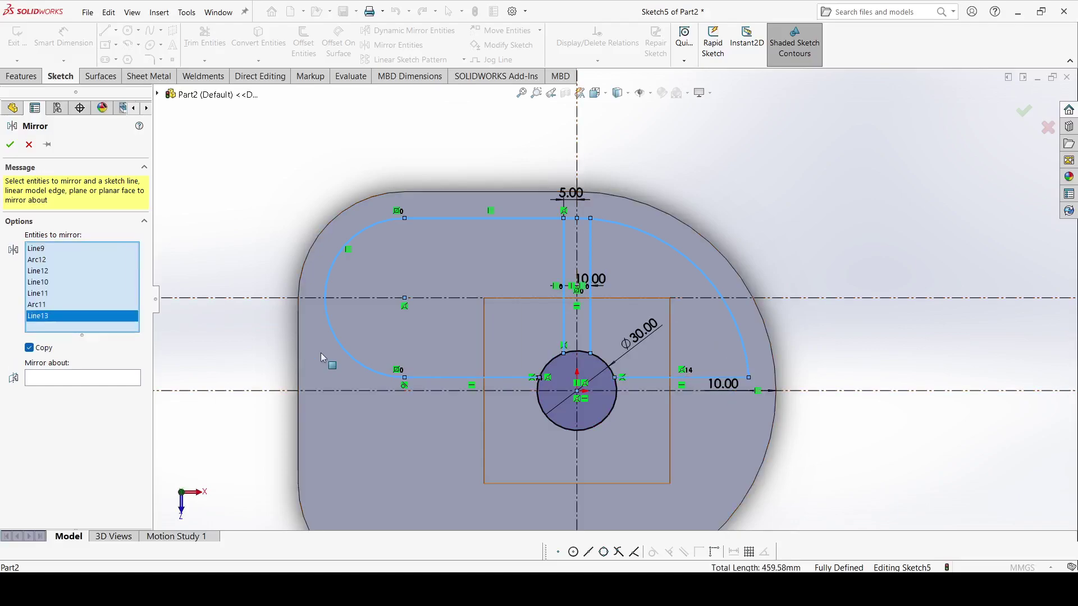
{"action": "left_click", "coordinate": [103, 378]}
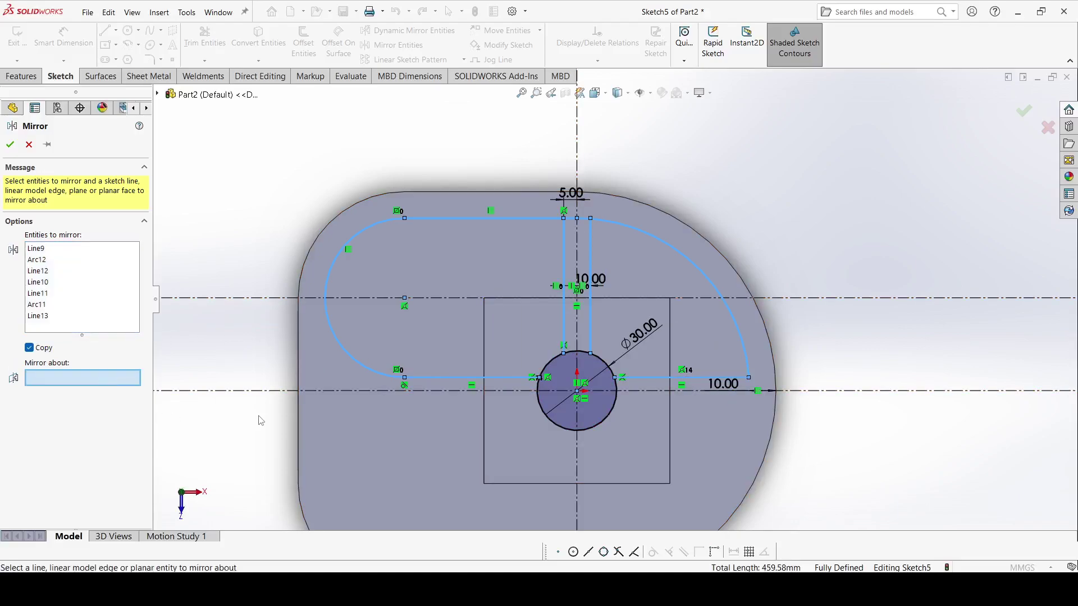
{"action": "left_click", "coordinate": [308, 390]}
{"action": "left_click", "coordinate": [9, 145]}
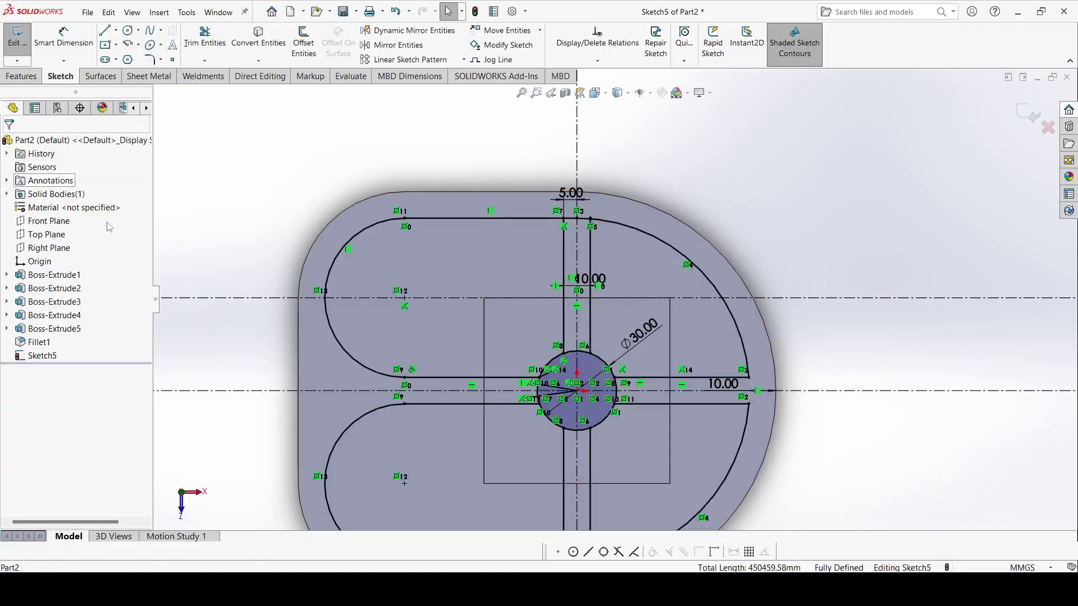
- Start an extruded cut and select the upper lobe regions and both square regions
{"action": "scroll", "coordinate": [457, 301], "scroll_direction": "up", "scroll_amount": 5}
{"action": "scroll", "coordinate": [365, 264], "scroll_direction": "down", "scroll_amount": 5}
{"action": "scroll", "coordinate": [385, 245], "scroll_direction": "up", "scroll_amount": 2}
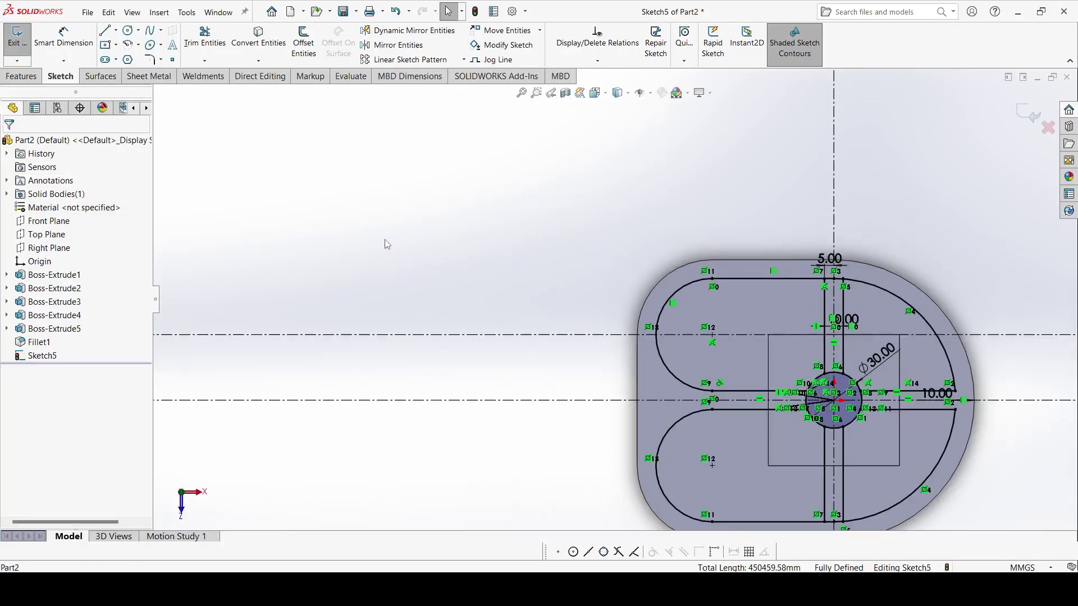
{"action": "left_click", "coordinate": [22, 79]}
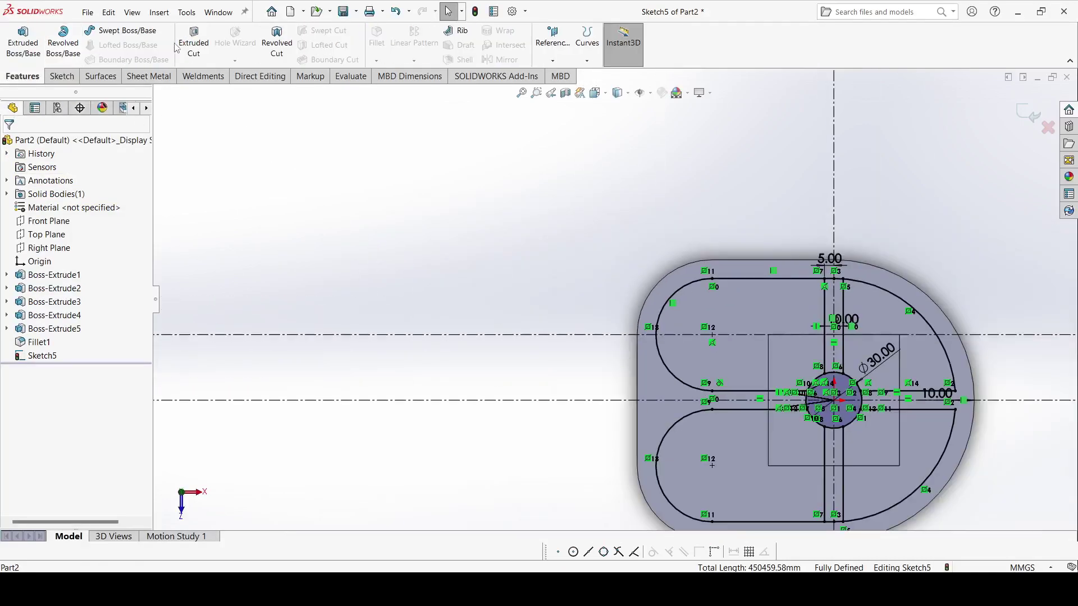
{"action": "left_click", "coordinate": [192, 41]}
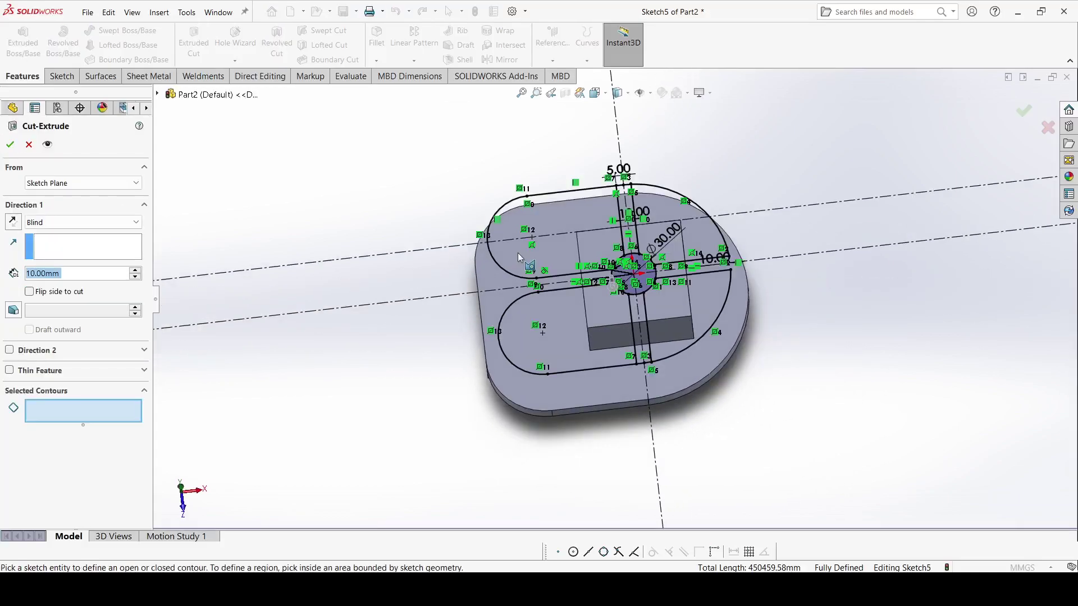
{"action": "left_click", "coordinate": [519, 258]}
{"action": "scroll", "coordinate": [683, 210], "scroll_direction": "down", "scroll_amount": 3}
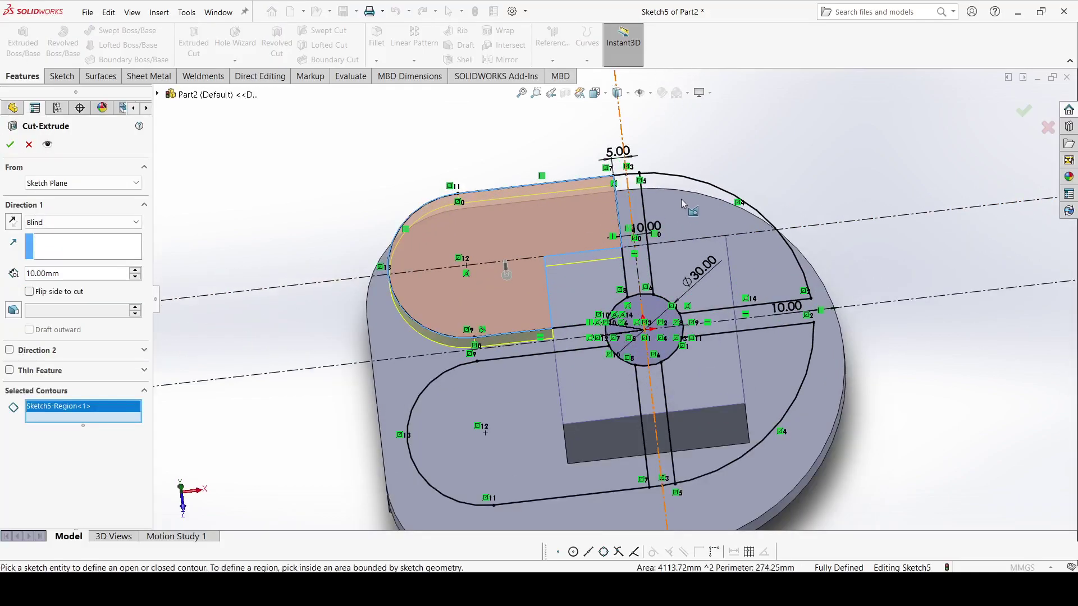
{"action": "left_click", "coordinate": [682, 201]}
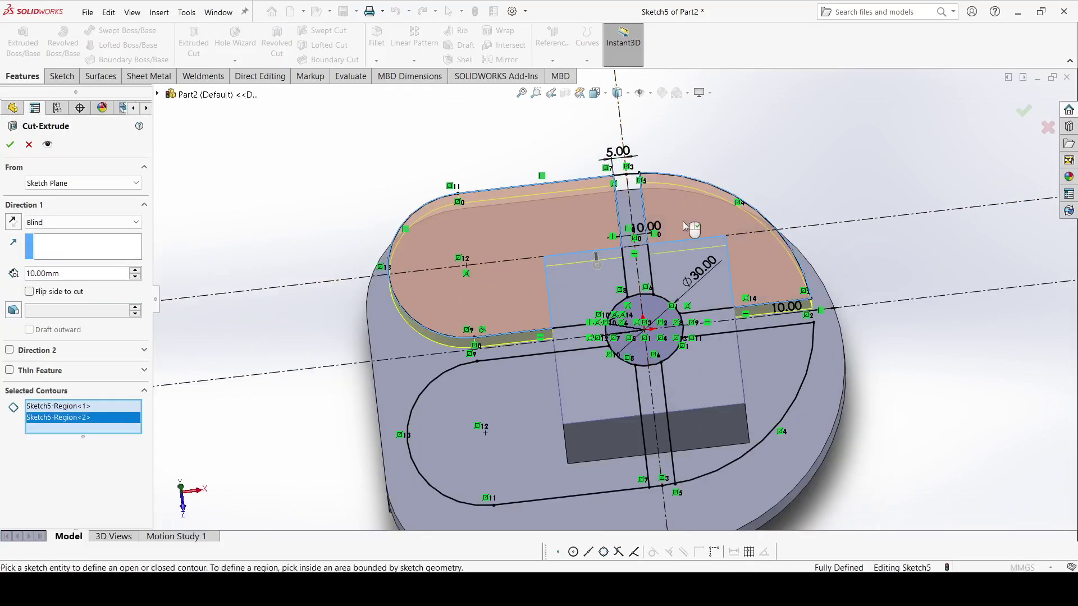
{"action": "left_click", "coordinate": [684, 271]}
{"action": "left_click", "coordinate": [606, 293]}
- Add the three lower pocket regions to the cut selection
{"action": "middle_click_drag", "start_coordinate": [605, 293], "coordinate": [616, 320]}
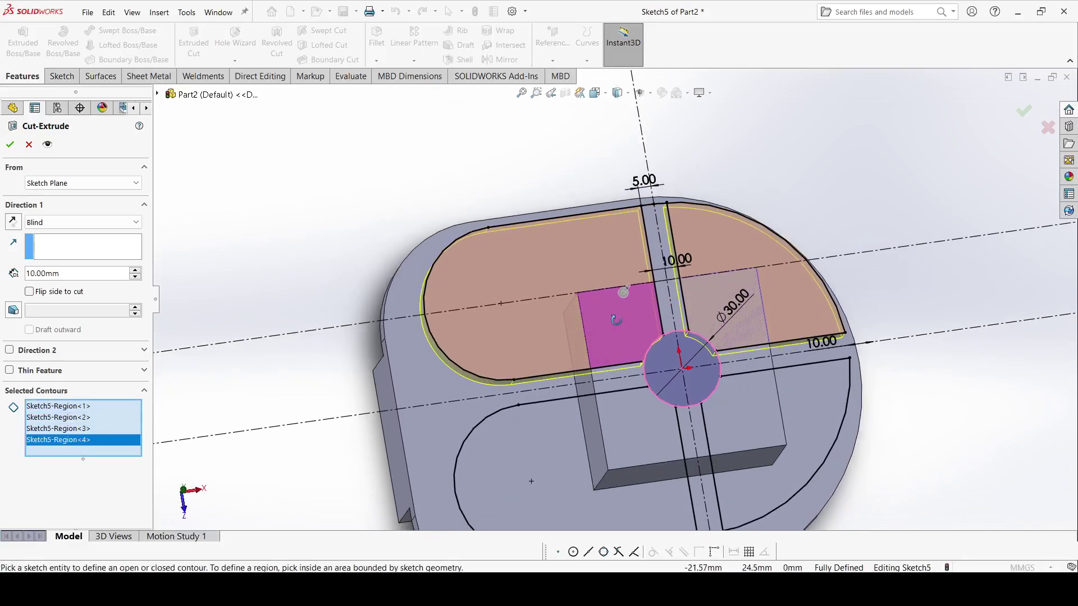
{"action": "left_click", "coordinate": [617, 429]}
{"action": "left_click", "coordinate": [757, 432]}
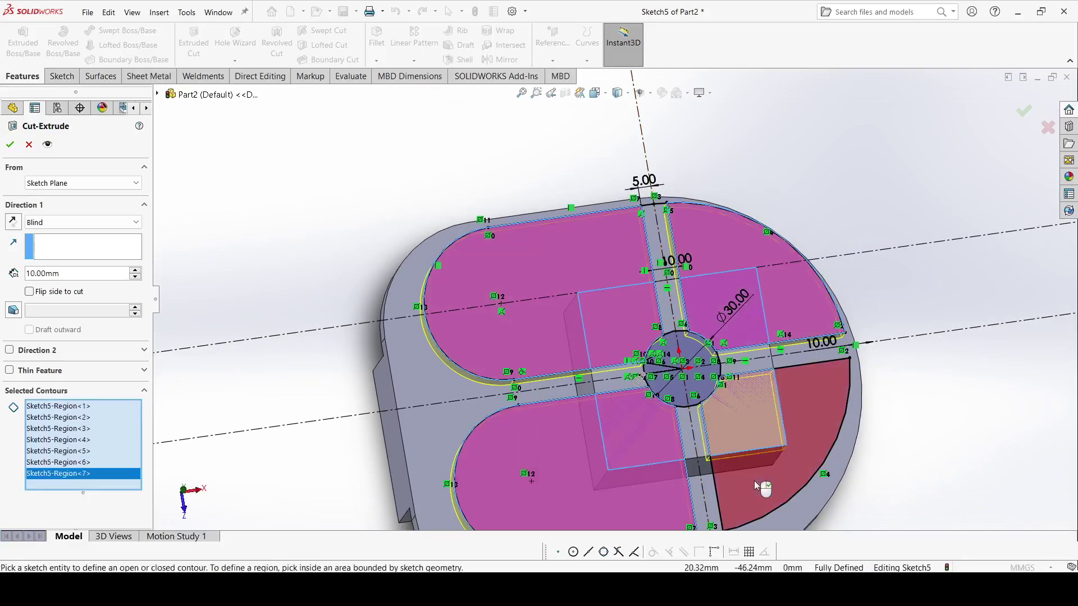
{"action": "left_click", "coordinate": [755, 486]}
{"action": "mouse_move", "coordinate": [806, 391]}
{"action": "middle_mouse_down"}
{"action": "mouse_move", "coordinate": [793, 209]}
{"action": "mouse_move", "coordinate": [807, 282]}
{"action": "middle_mouse_up"}
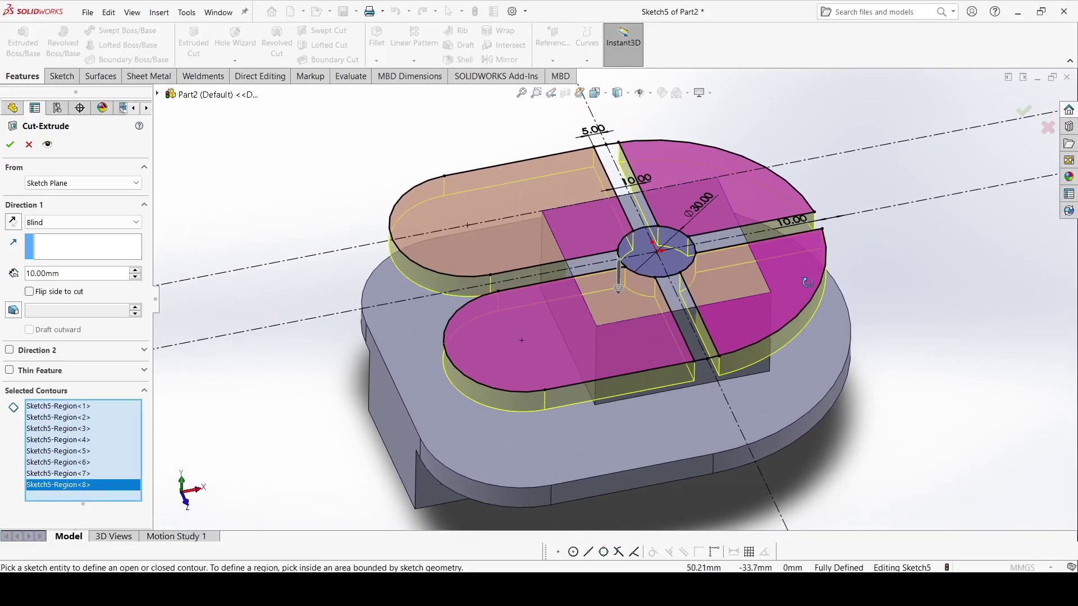
- Make the cut end Up To Surface at the chosen face
{"action": "left_click", "coordinate": [46, 223]}
{"action": "left_click", "coordinate": [51, 282]}
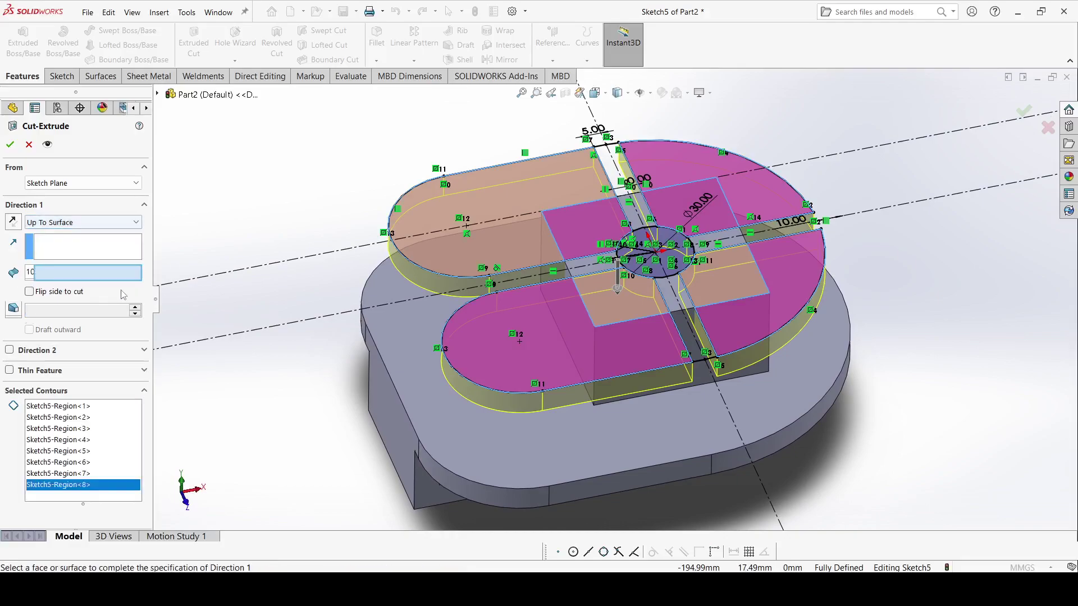
{"action": "mouse_move", "coordinate": [277, 256]}
{"action": "middle_mouse_down"}
{"action": "mouse_move", "coordinate": [307, 182]}
{"action": "mouse_move", "coordinate": [443, 298]}
{"action": "middle_mouse_up"}
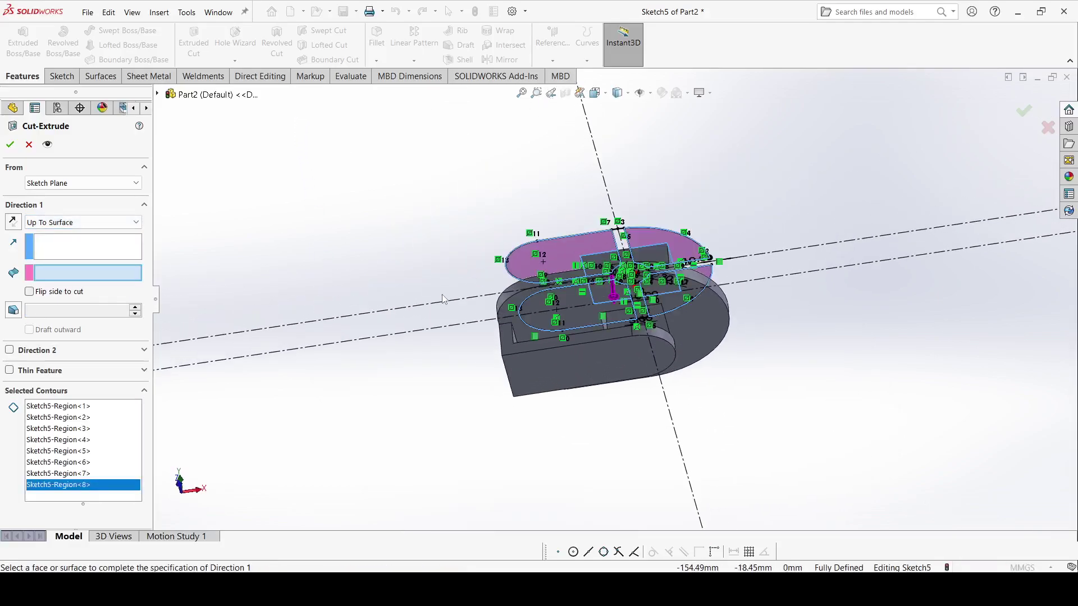
{"action": "left_click", "coordinate": [515, 305]}
{"action": "middle_click_drag", "start_coordinate": [516, 314], "coordinate": [511, 405]}
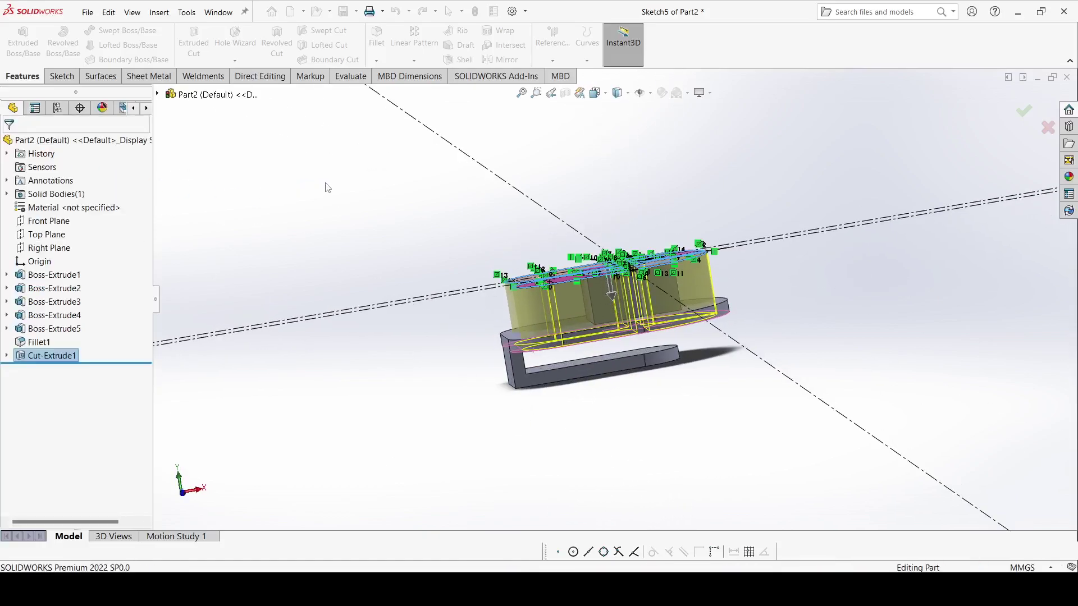
{"action": "mouse_move", "coordinate": [326, 186]}
{"action": "middle_mouse_down"}
{"action": "mouse_move", "coordinate": [389, 421]}
{"action": "mouse_move", "coordinate": [465, 417]}
{"action": "middle_mouse_up"}
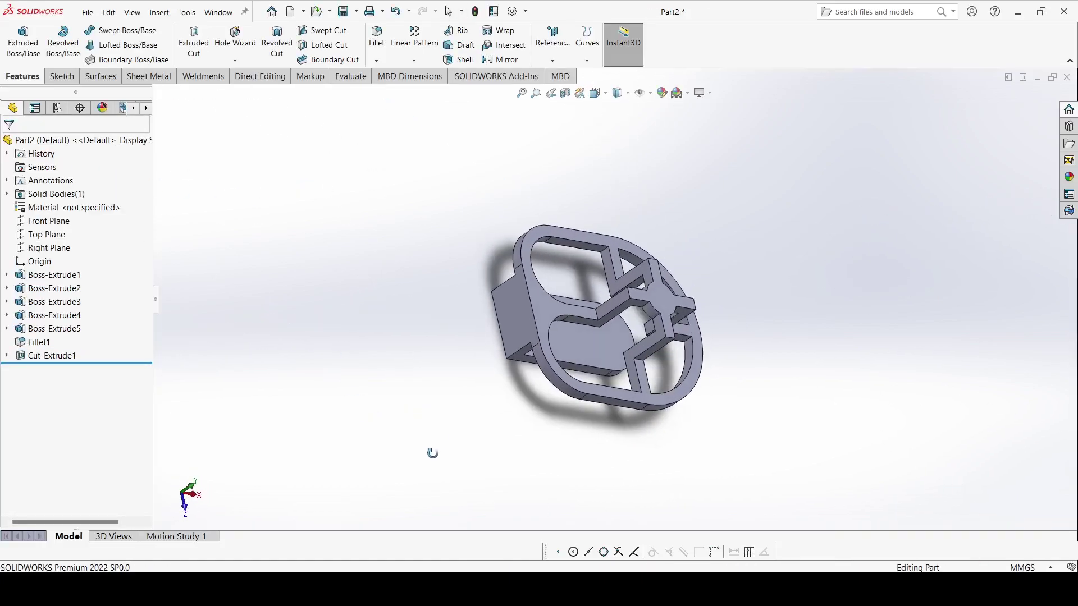
{"action": "scroll", "coordinate": [692, 300], "scroll_direction": "down", "scroll_amount": 5}
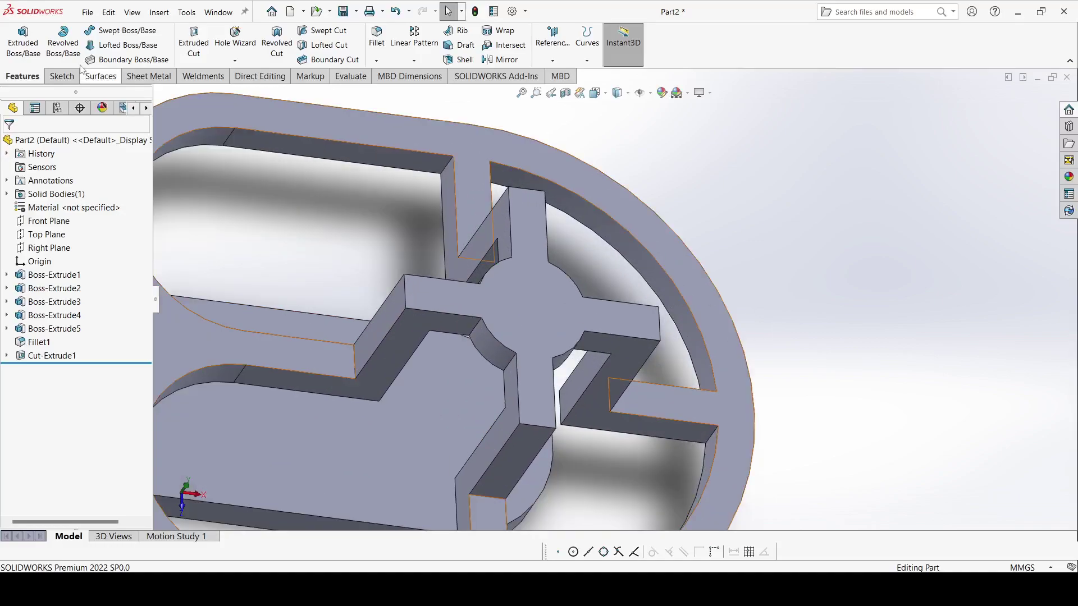
- Start a 10 mm fillet on the first rib-to-rim edge
{"action": "left_click", "coordinate": [377, 36]}
{"action": "left_click", "coordinate": [449, 170]}
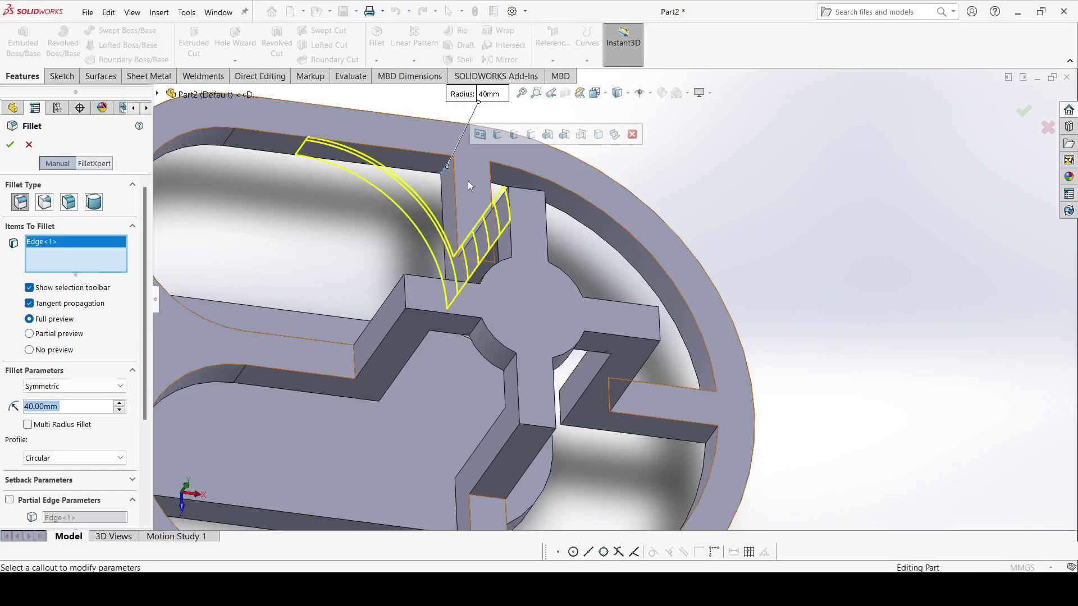
{"action": "type", "text": "10"}
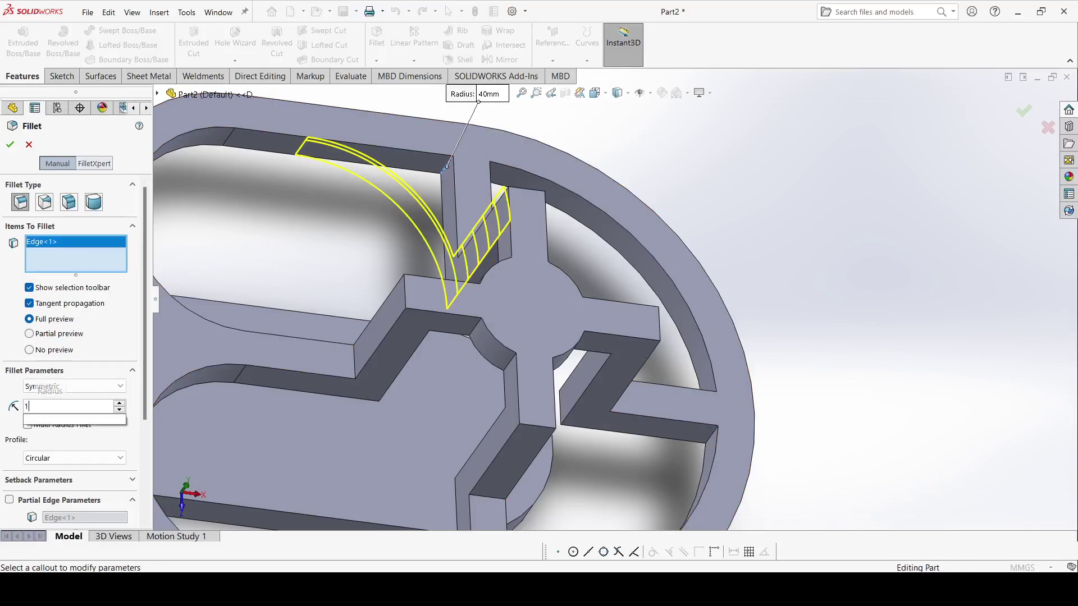
{"action": "key", "text": "Return"}
{"action": "scroll", "coordinate": [723, 248], "scroll_direction": "up", "scroll_amount": 3}
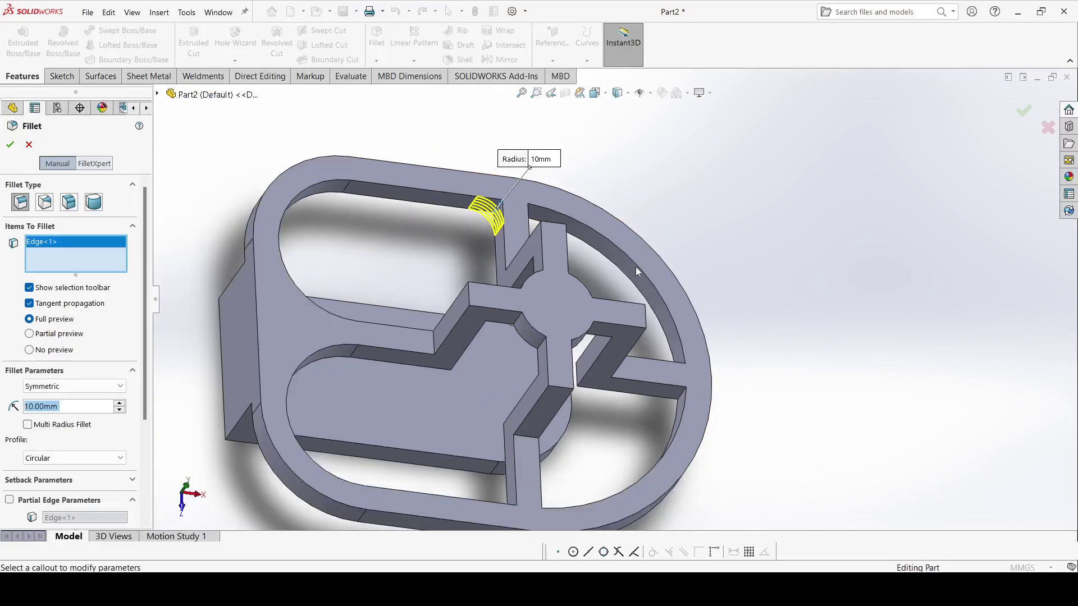
{"action": "middle_click_drag", "start_coordinate": [638, 271], "coordinate": [561, 236]}
{"action": "scroll", "coordinate": [558, 231], "scroll_direction": "down", "scroll_amount": 4}
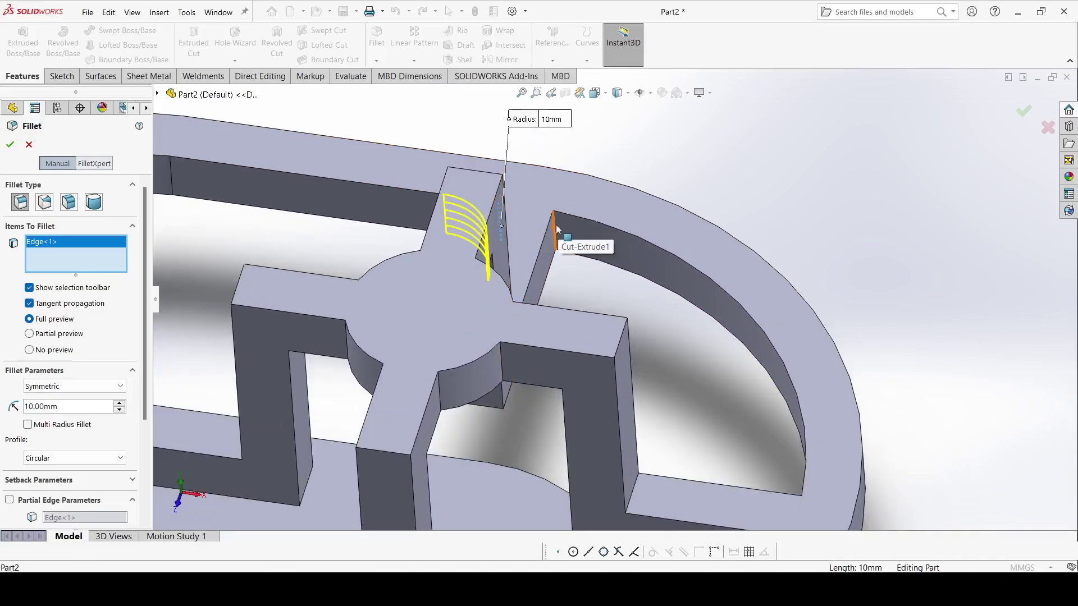
- Add the second, third and fourth rib-to-rim edges to the fillet
{"action": "left_click", "coordinate": [558, 232]}
{"action": "scroll", "coordinate": [617, 286], "scroll_direction": "up", "scroll_amount": 3}
{"action": "middle_click_drag", "start_coordinate": [617, 286], "coordinate": [701, 364]}
{"action": "scroll", "coordinate": [645, 315], "scroll_direction": "down", "scroll_amount": 3}
{"action": "scroll", "coordinate": [737, 389], "scroll_direction": "down", "scroll_amount": 3}
{"action": "scroll", "coordinate": [737, 389], "scroll_direction": "up", "scroll_amount": 3}
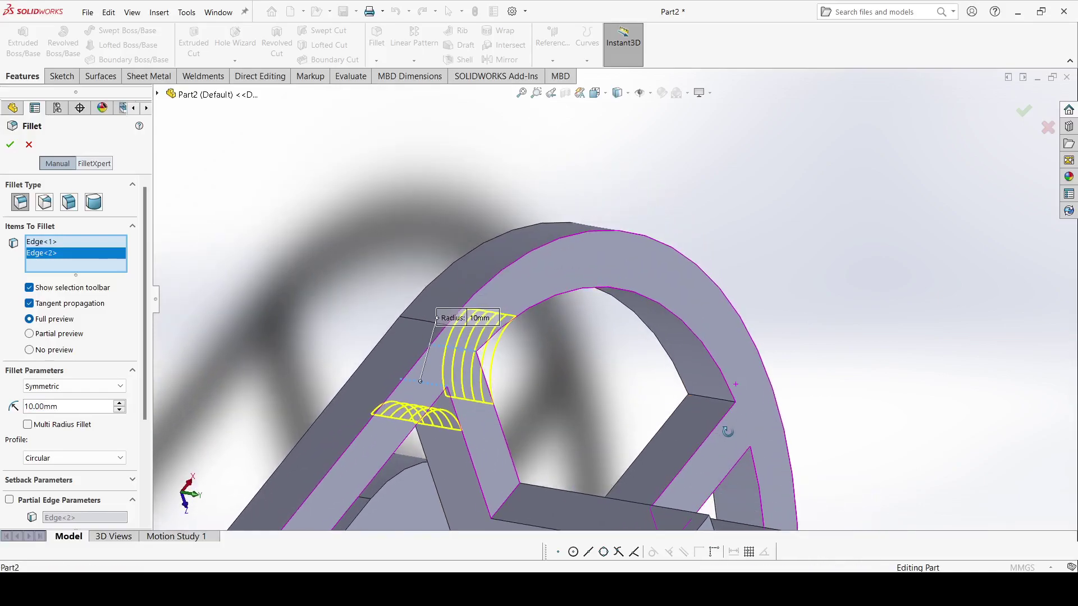
{"action": "left_click", "coordinate": [701, 396]}
{"action": "middle_click_drag", "start_coordinate": [768, 350], "coordinate": [777, 192]}
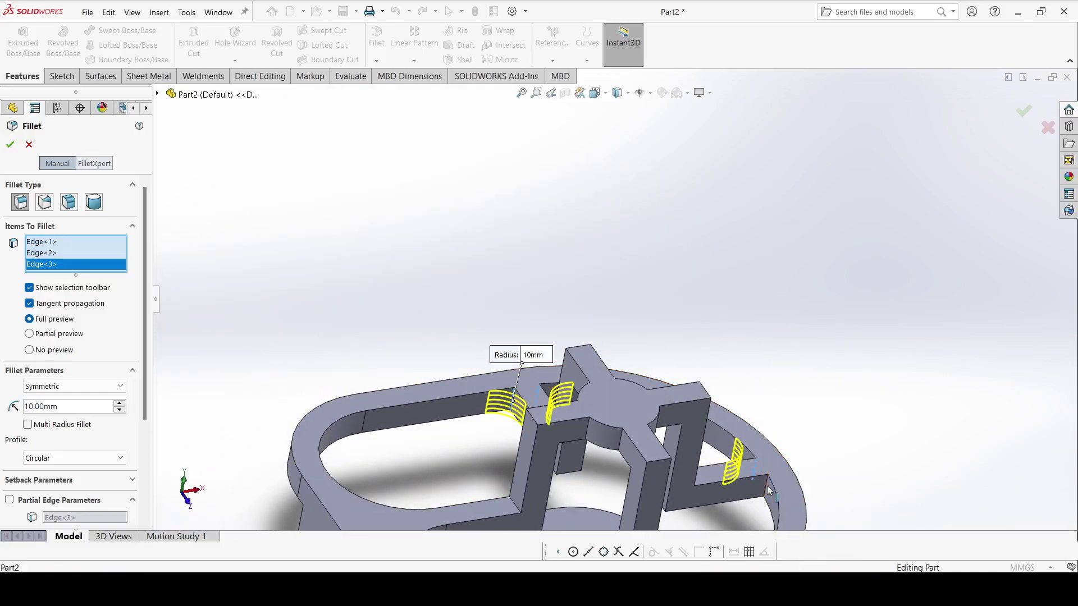
{"action": "left_click", "coordinate": [768, 490]}
- Add the fifth and sixth edges and accept the 10 mm fillet
{"action": "scroll", "coordinate": [768, 491], "scroll_direction": "up", "scroll_amount": 5}
{"action": "mouse_move", "coordinate": [768, 490]}
{"action": "middle_mouse_down"}
{"action": "mouse_move", "coordinate": [596, 558]}
{"action": "mouse_move", "coordinate": [608, 435]}
{"action": "mouse_move", "coordinate": [637, 464]}
{"action": "mouse_move", "coordinate": [621, 412]}
{"action": "mouse_move", "coordinate": [638, 448]}
{"action": "mouse_move", "coordinate": [638, 505]}
{"action": "mouse_move", "coordinate": [664, 390]}
{"action": "middle_mouse_up"}
{"action": "scroll", "coordinate": [609, 436], "scroll_direction": "down", "scroll_amount": 5}
{"action": "left_click", "coordinate": [618, 420]}
{"action": "scroll", "coordinate": [649, 441], "scroll_direction": "up", "scroll_amount": 3}
{"action": "left_click", "coordinate": [655, 377]}
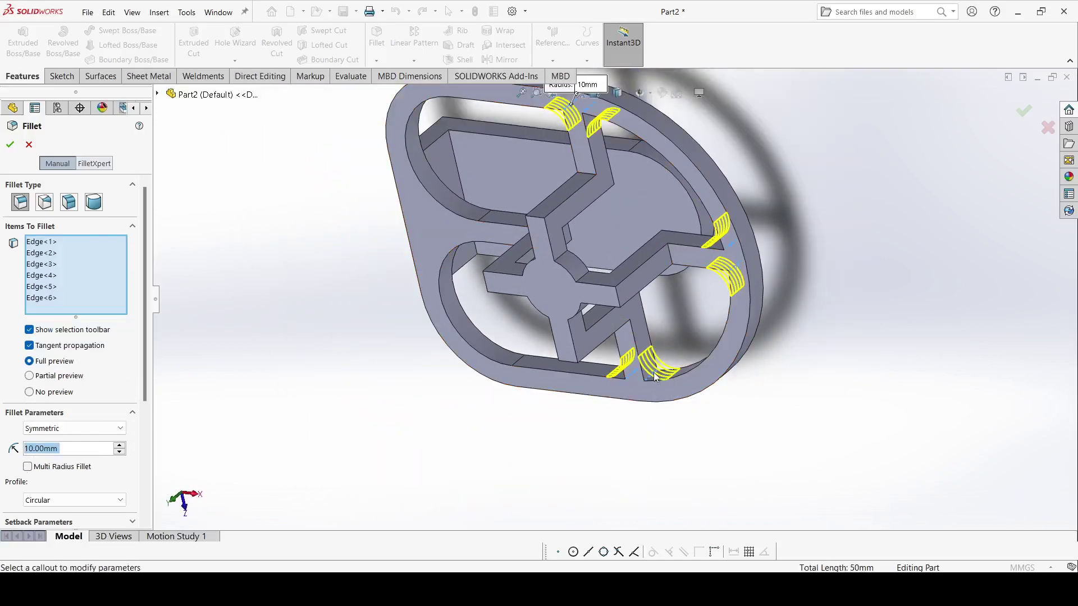
{"action": "key", "text": "Return"}
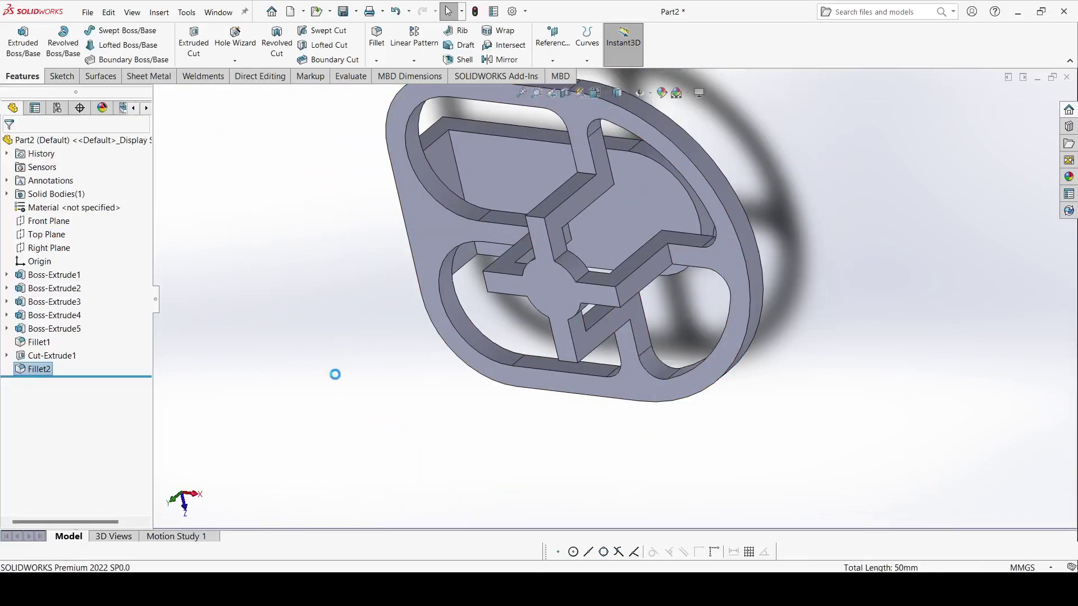
{"action": "scroll", "coordinate": [503, 433], "scroll_direction": "up", "scroll_amount": 3}
- Set a 15 mm fillet radius and select the first four inner rib edges at the hub
{"action": "mouse_move", "coordinate": [503, 433]}
{"action": "middle_mouse_down"}
{"action": "mouse_move", "coordinate": [544, 197]}
{"action": "mouse_move", "coordinate": [426, 207]}
{"action": "mouse_move", "coordinate": [580, 266]}
{"action": "middle_mouse_up"}
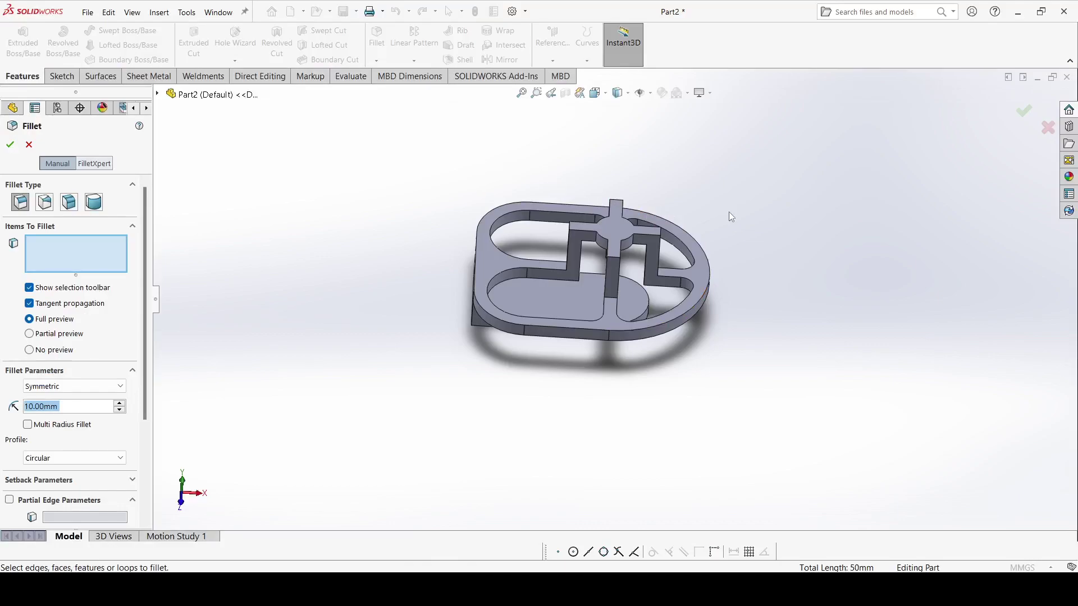
{"action": "scroll", "coordinate": [555, 249], "scroll_direction": "down", "scroll_amount": 3}
{"action": "middle_click_drag", "start_coordinate": [554, 249], "coordinate": [575, 259]}
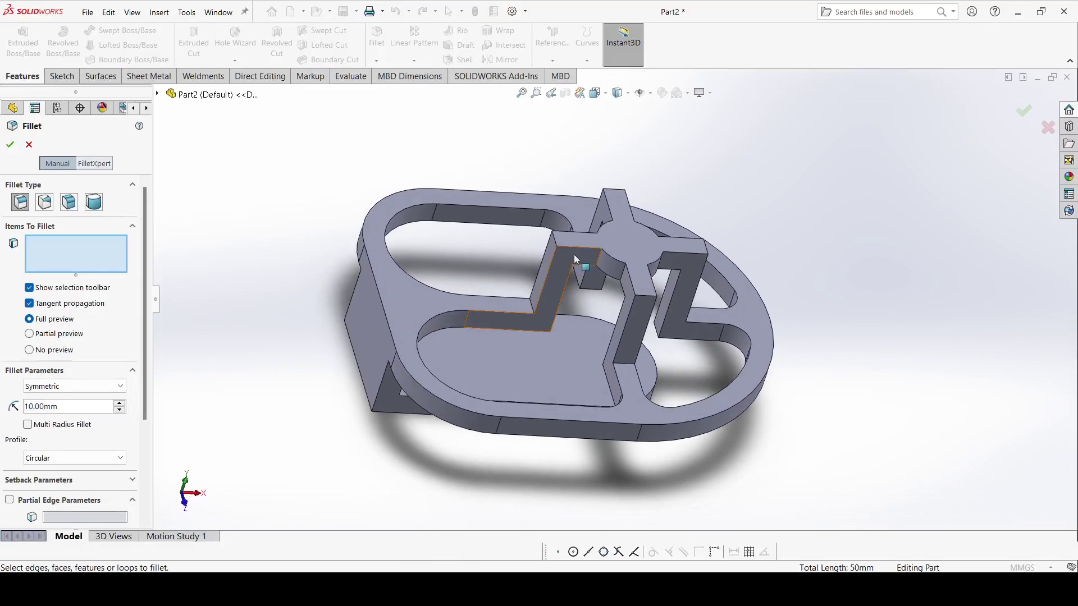
{"action": "left_click", "coordinate": [563, 245]}
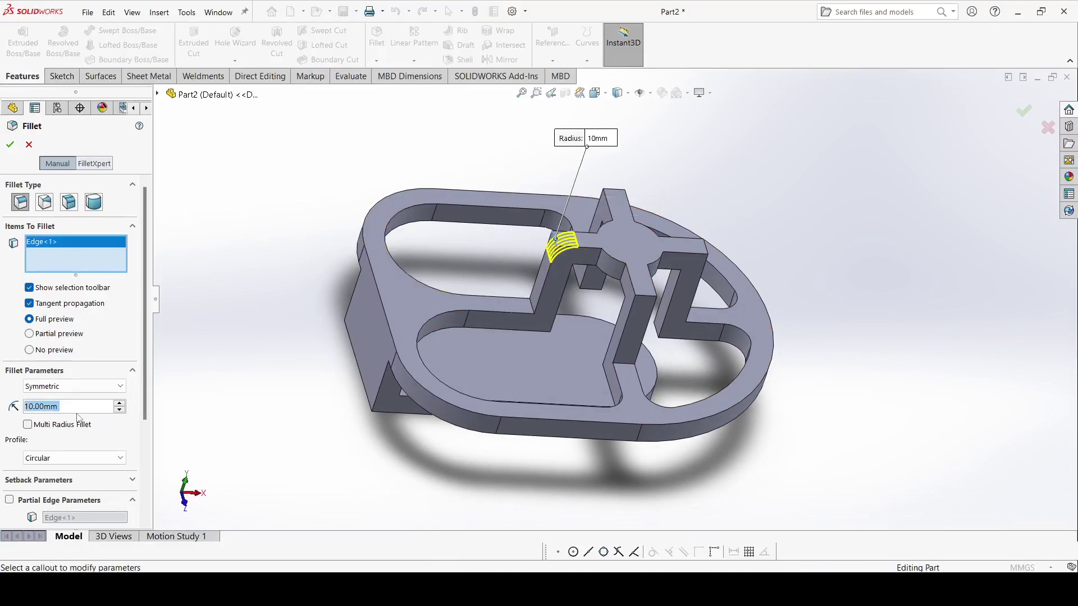
{"action": "type", "text": "15"}
{"action": "key", "text": "Return"}
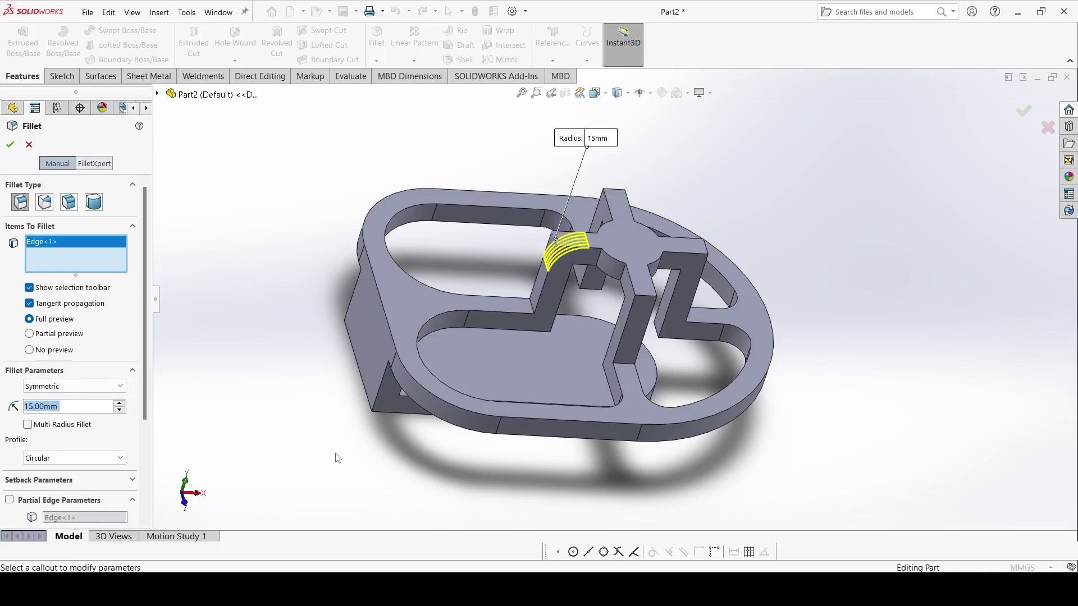
{"action": "left_click", "coordinate": [537, 312]}
{"action": "left_click", "coordinate": [645, 298]}
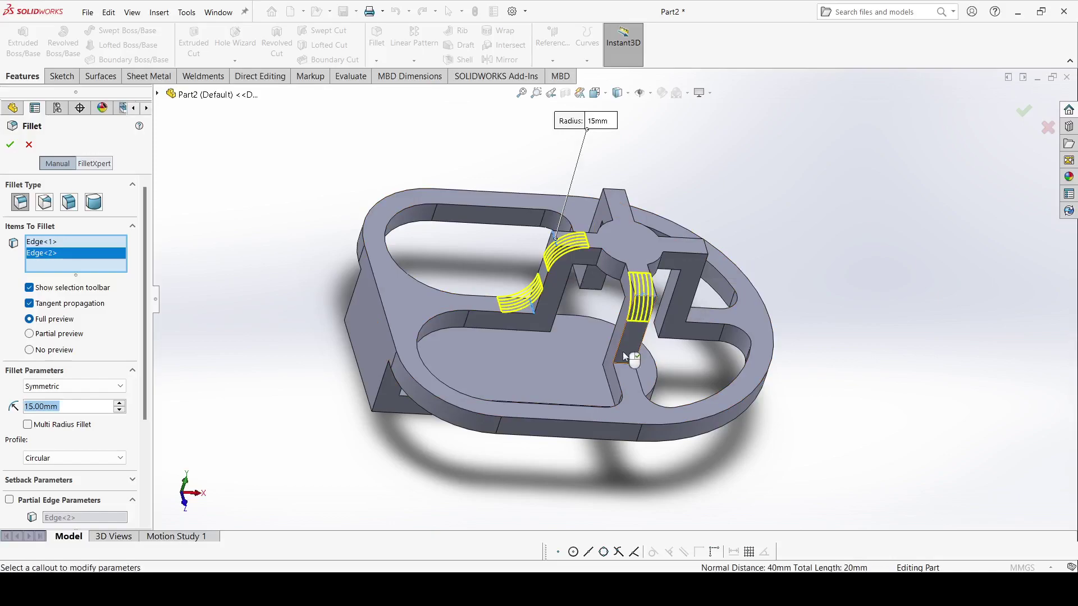
{"action": "left_click", "coordinate": [630, 362]}
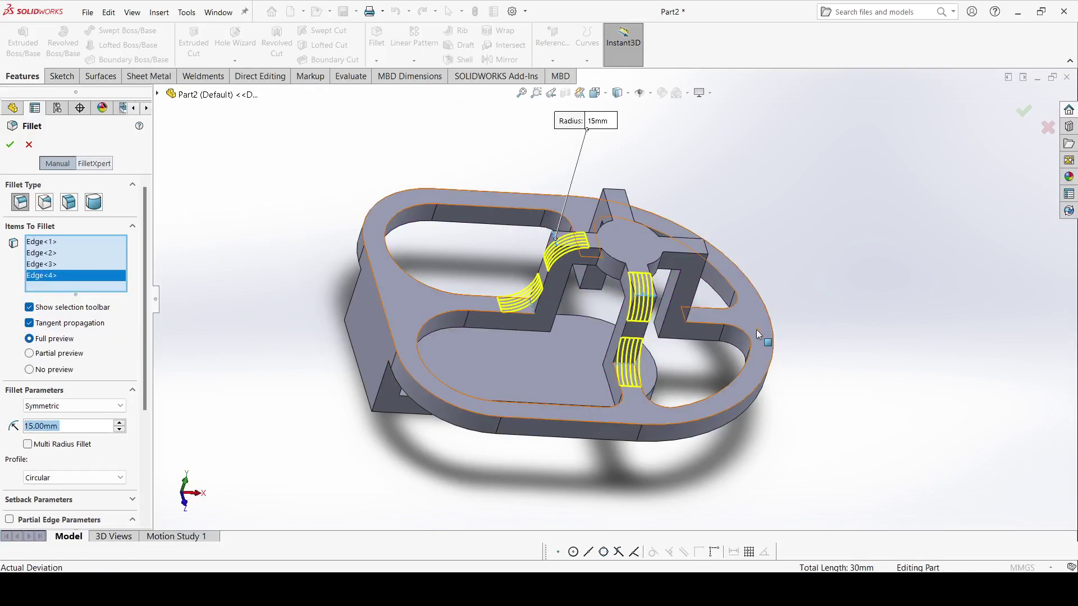
- Add the remaining four hub edges and confirm the 15 mm fillet
{"action": "middle_click_drag", "start_coordinate": [797, 327], "coordinate": [607, 298]}
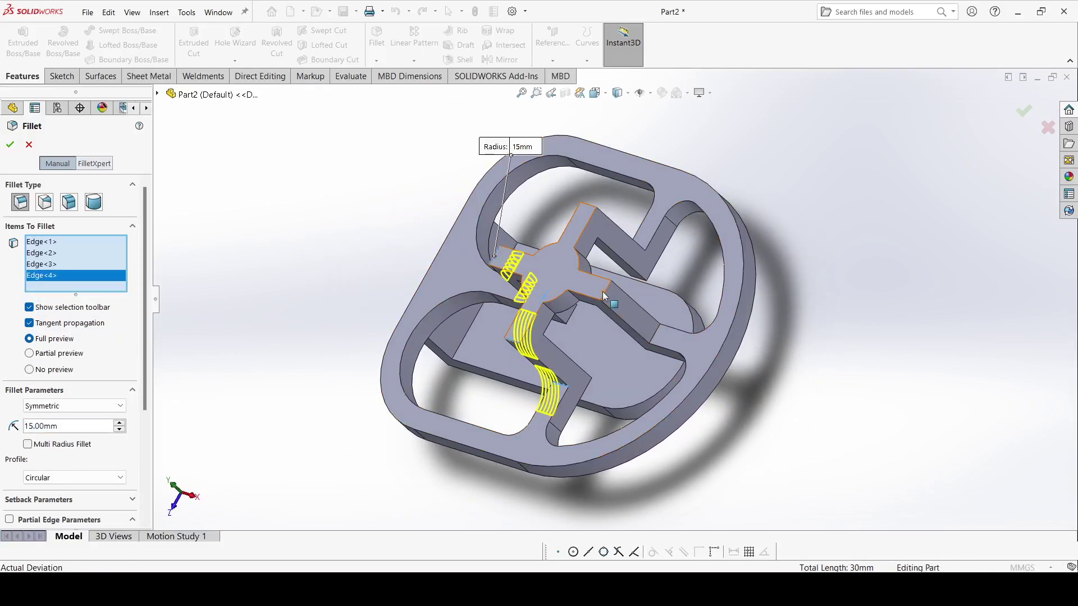
{"action": "left_click", "coordinate": [604, 292]}
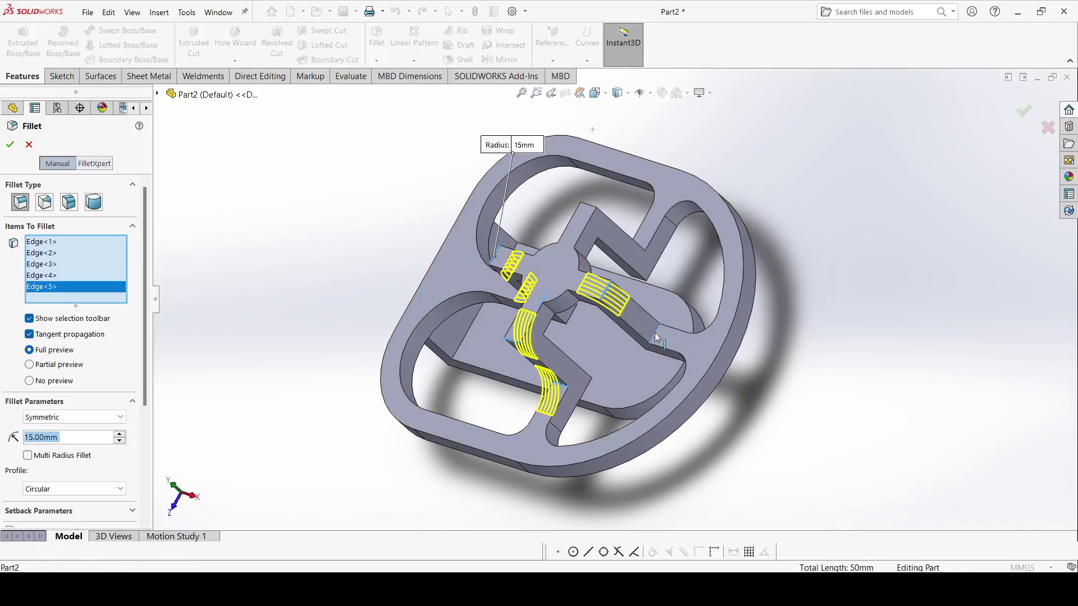
{"action": "left_click", "coordinate": [655, 334]}
{"action": "middle_click_drag", "start_coordinate": [656, 334], "coordinate": [657, 346]}
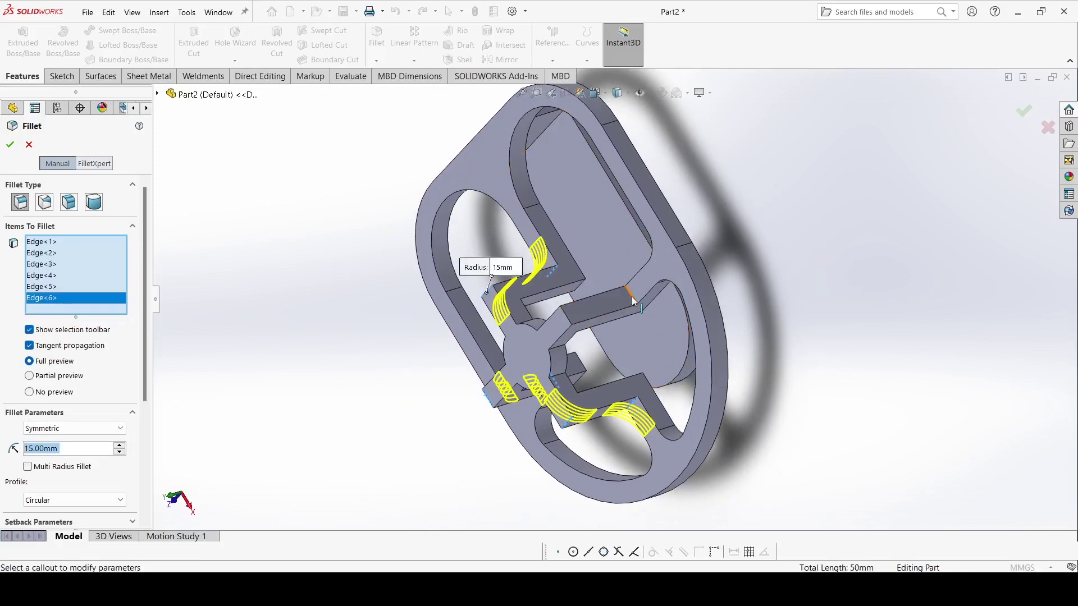
{"action": "left_click", "coordinate": [632, 299]}
{"action": "left_click", "coordinate": [566, 315]}
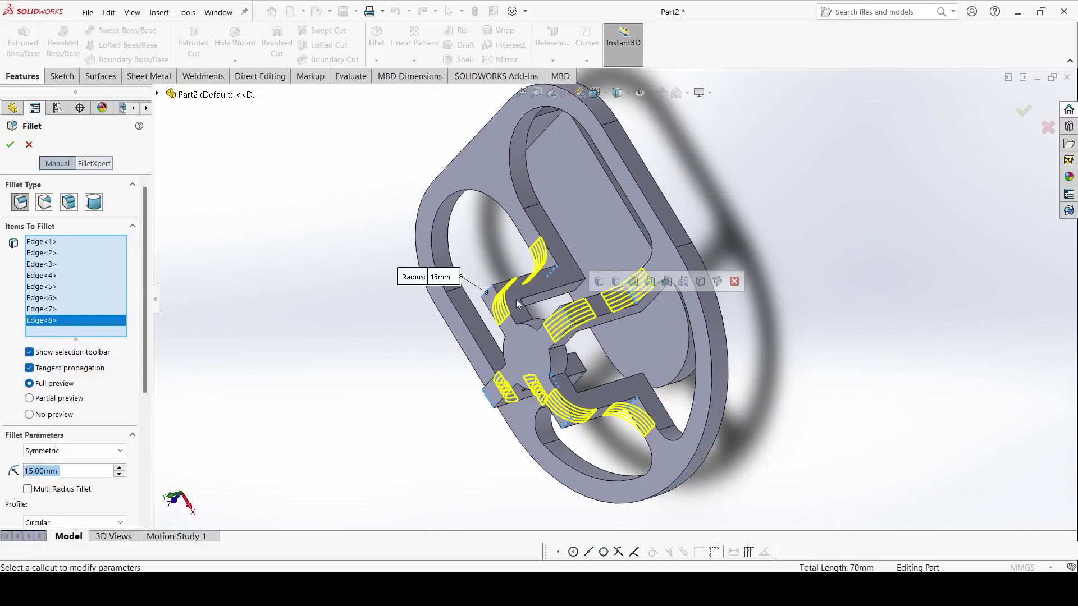
{"action": "left_click", "coordinate": [9, 147]}
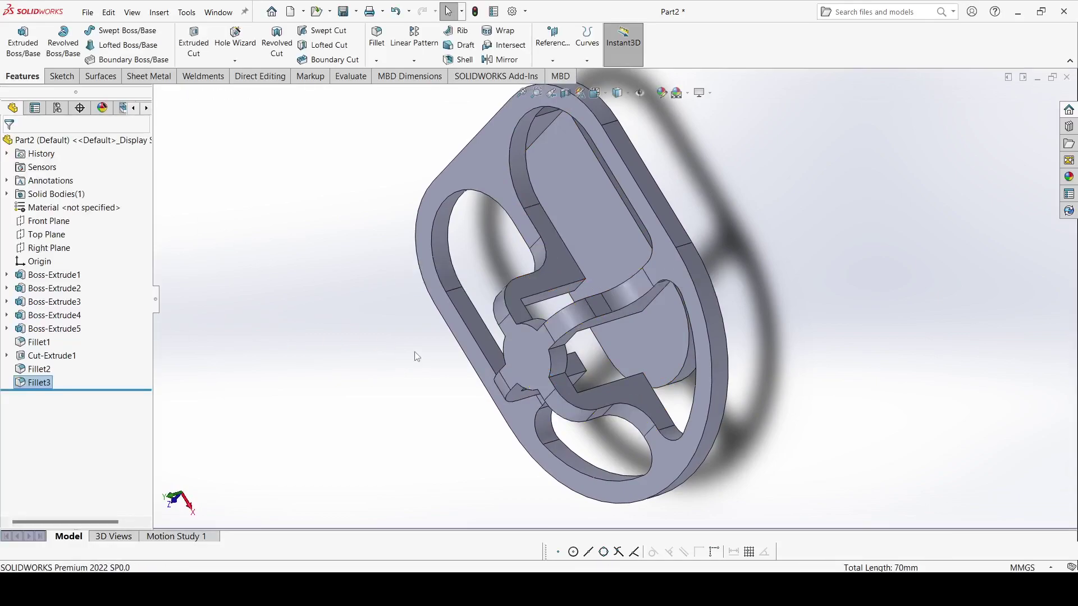
{"action": "middle_click_drag", "start_coordinate": [419, 355], "coordinate": [543, 167]}
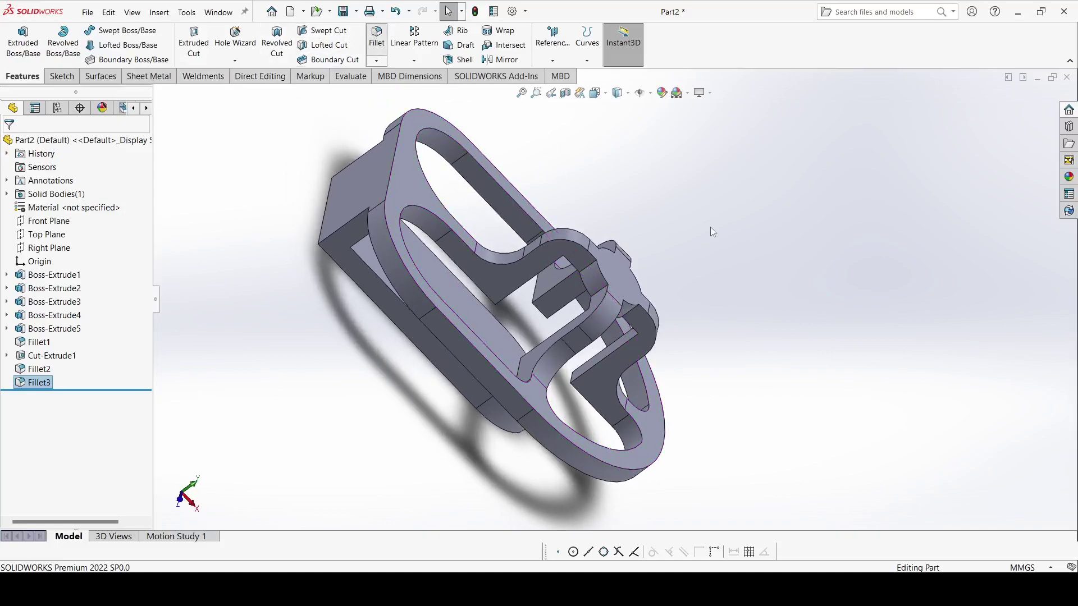
- Start a new fillet with 5 mm radius on two rib corner edges
{"action": "key", "text": "Return"}
{"action": "mouse_move", "coordinate": [796, 243]}
{"action": "middle_mouse_down"}
{"action": "mouse_move", "coordinate": [763, 112]}
{"action": "mouse_move", "coordinate": [637, 190]}
{"action": "middle_mouse_up"}
{"action": "scroll", "coordinate": [638, 190], "scroll_direction": "down", "scroll_amount": 6}
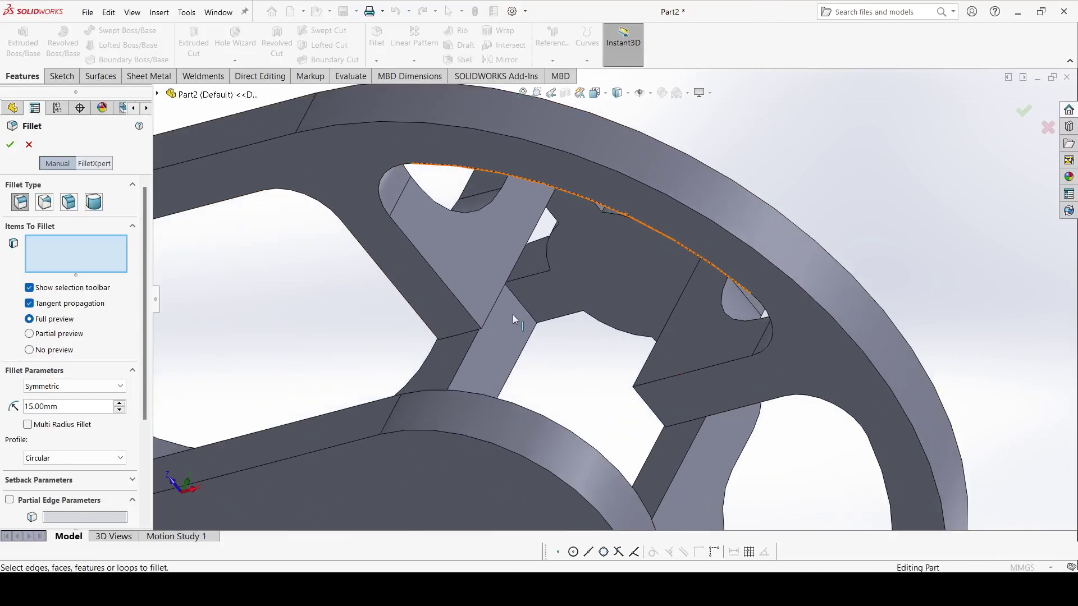
{"action": "left_click", "coordinate": [511, 302]}
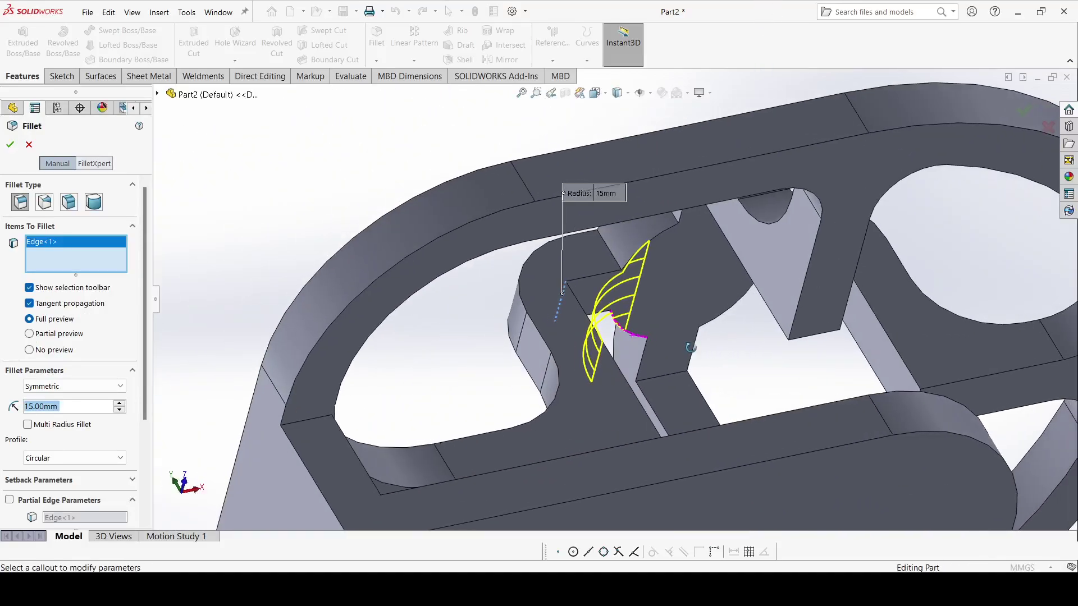
{"action": "middle_click_drag", "start_coordinate": [511, 302], "coordinate": [672, 362]}
{"action": "left_click", "coordinate": [679, 380]}
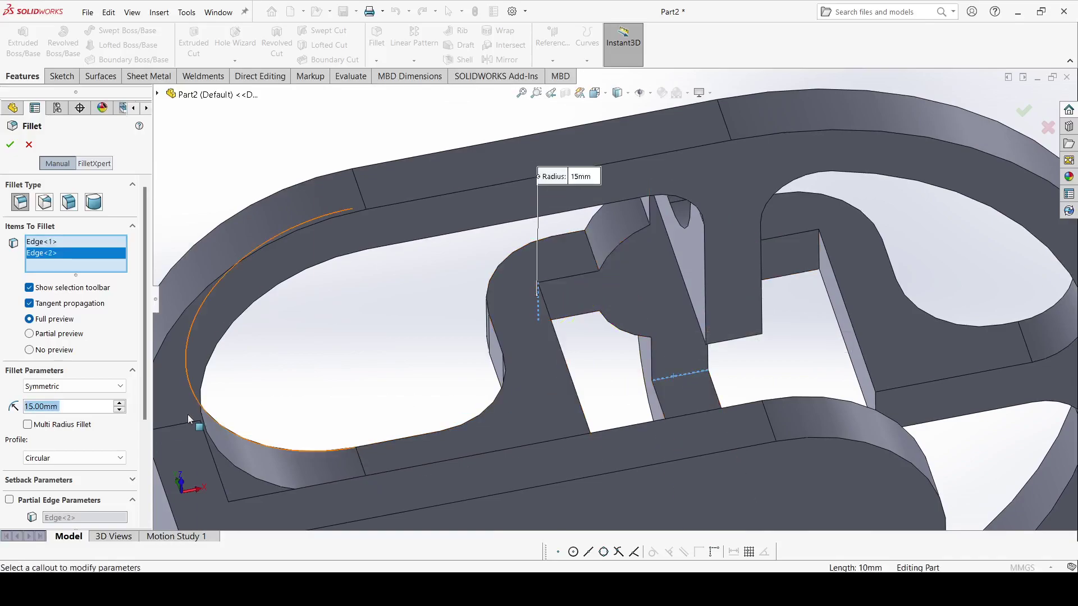
{"action": "type", "text": "5"}
{"action": "key", "text": "Return"}
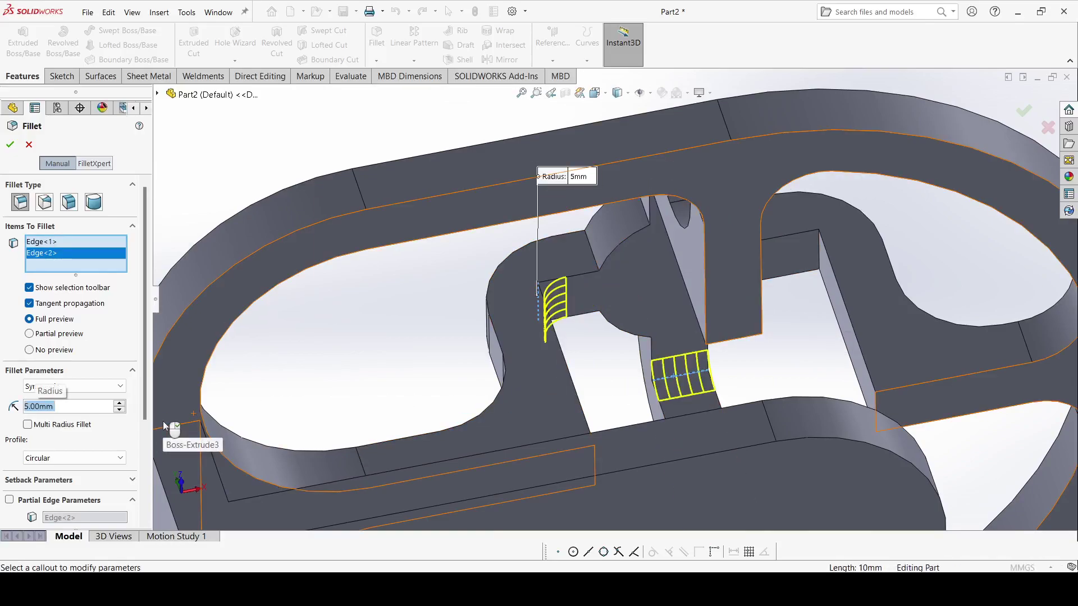
- Add a third rib corner edge and apply the 5 mm fillet
{"action": "middle_click_drag", "start_coordinate": [608, 354], "coordinate": [844, 289]}
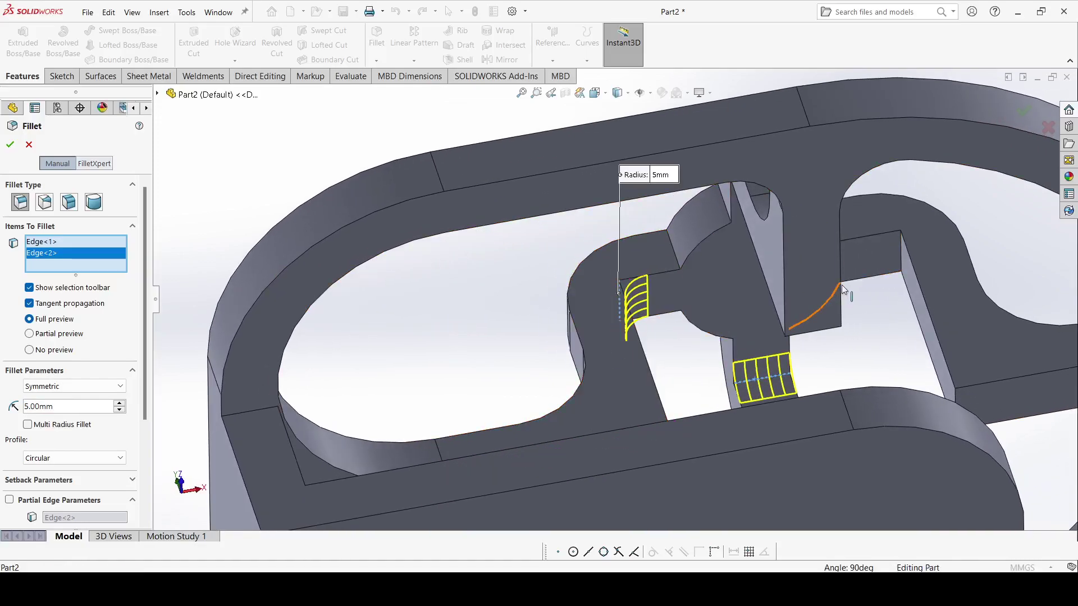
{"action": "left_click", "coordinate": [904, 246]}
{"action": "mouse_move", "coordinate": [904, 246]}
{"action": "middle_mouse_down"}
{"action": "mouse_move", "coordinate": [945, 184]}
{"action": "mouse_move", "coordinate": [904, 101]}
{"action": "middle_mouse_up"}
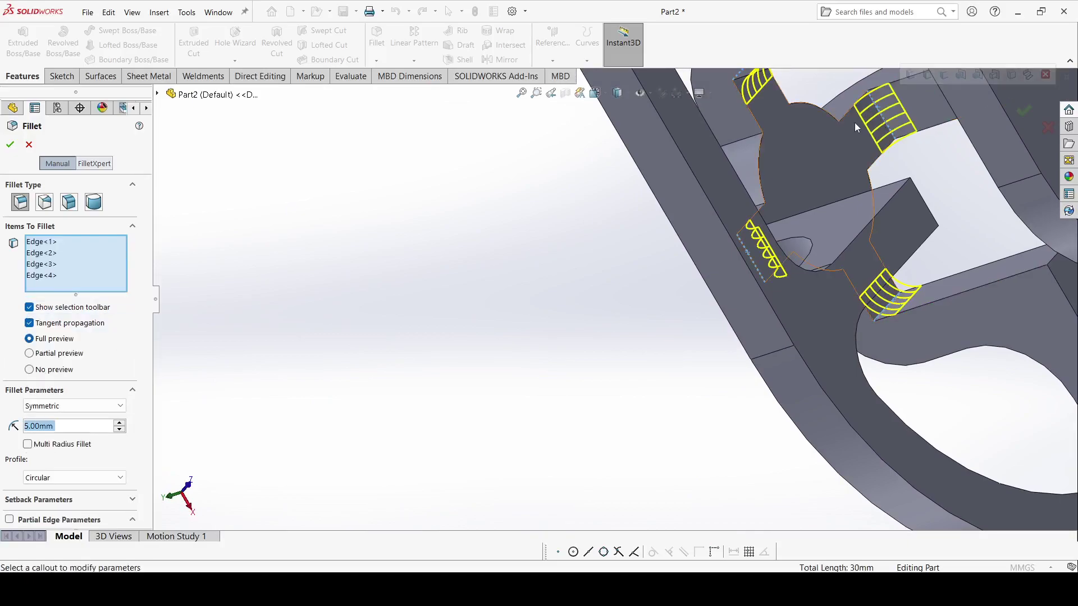
{"action": "key", "text": "Return"}
{"action": "mouse_move", "coordinate": [386, 210]}
{"action": "middle_mouse_down"}
{"action": "mouse_move", "coordinate": [414, 304]}
{"action": "mouse_move", "coordinate": [339, 260]}
{"action": "middle_mouse_up"}
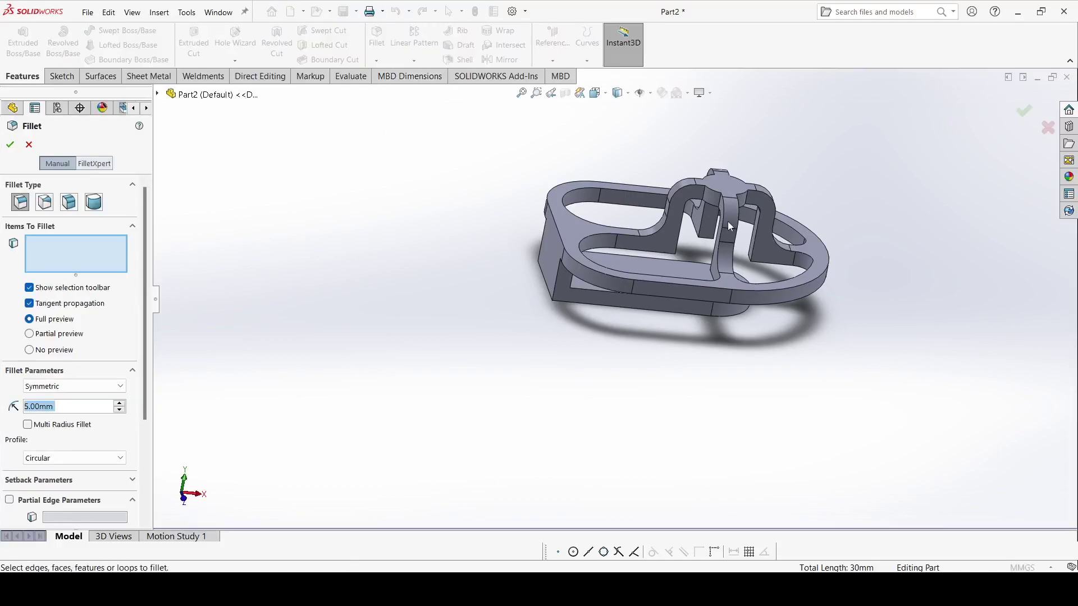
- Round four edges where the curved ribs meet the plate with a 25 mm fillet
{"action": "middle_click_drag", "start_coordinate": [668, 241], "coordinate": [655, 213]}
{"action": "scroll", "coordinate": [660, 236], "scroll_direction": "down", "scroll_amount": 5}
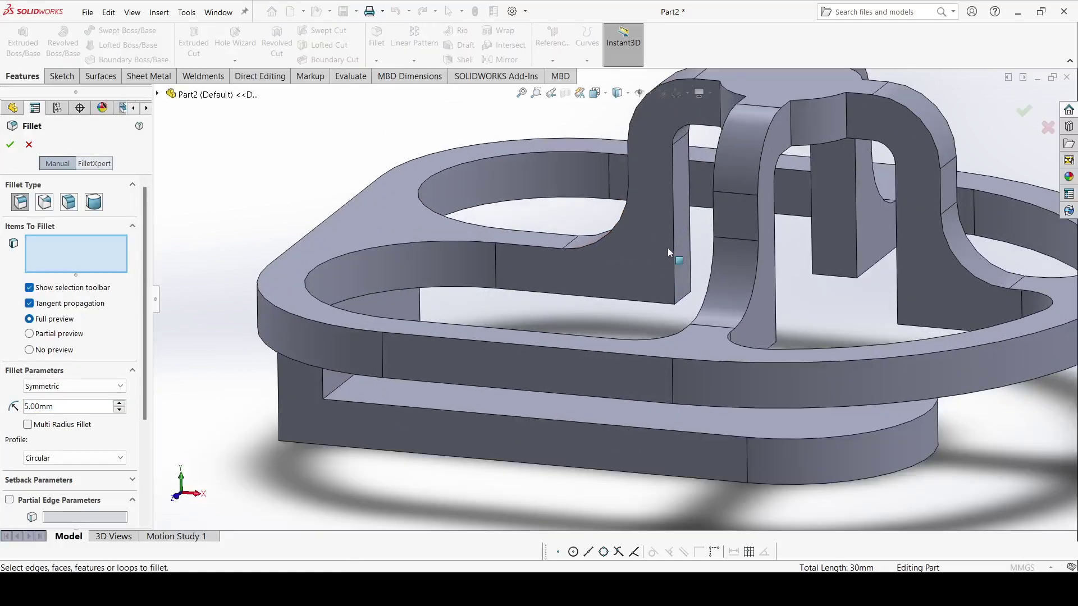
{"action": "left_click", "coordinate": [680, 305]}
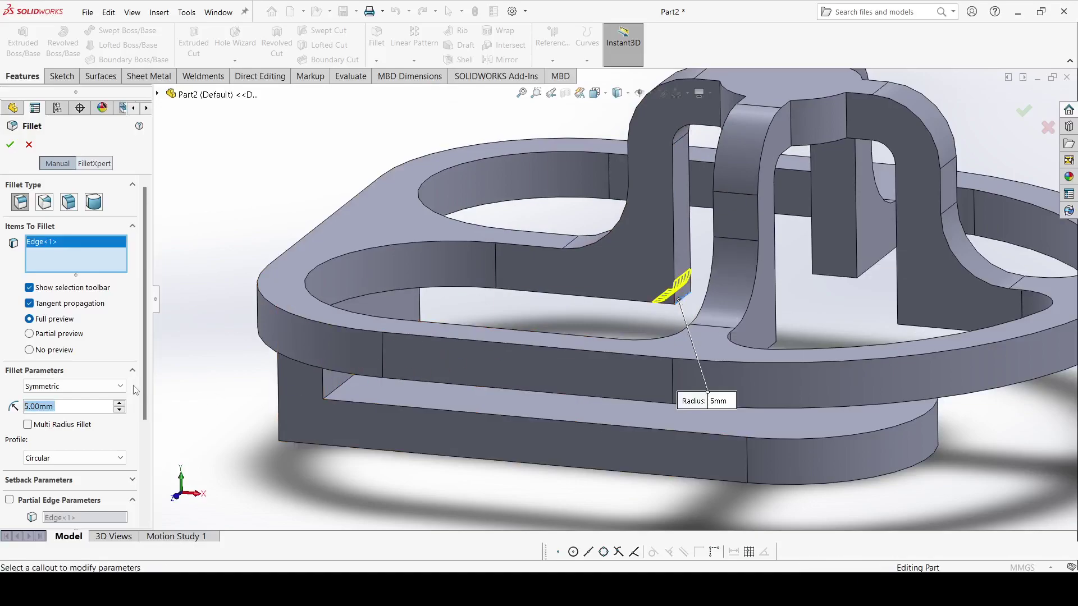
{"action": "type", "text": "25"}
{"action": "key", "text": "Return"}
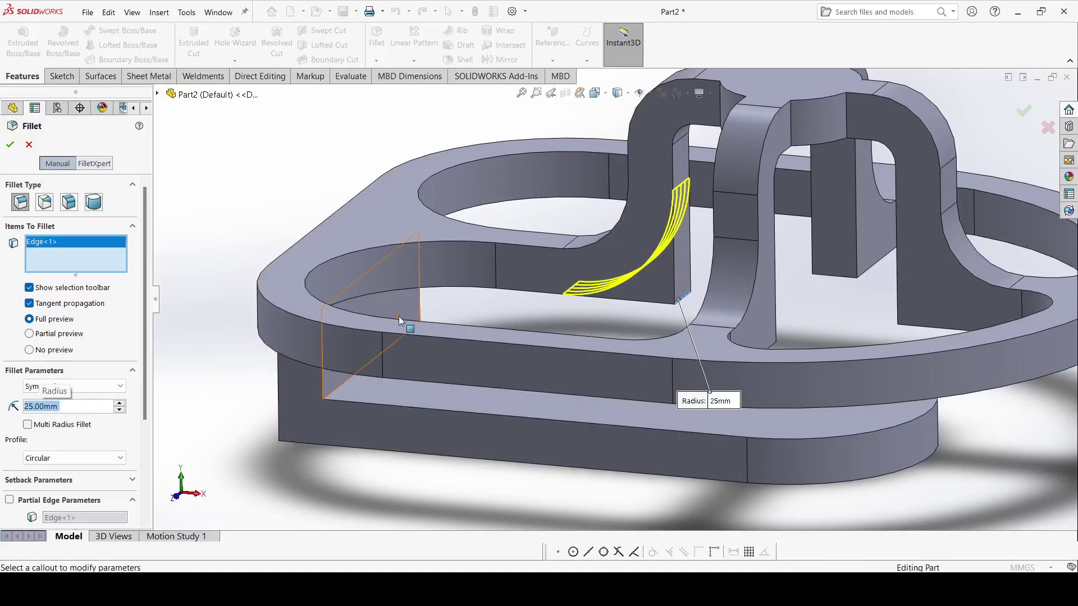
{"action": "left_click", "coordinate": [847, 277]}
{"action": "mouse_move", "coordinate": [848, 277]}
{"action": "middle_mouse_down"}
{"action": "mouse_move", "coordinate": [692, 414]}
{"action": "mouse_move", "coordinate": [756, 220]}
{"action": "mouse_move", "coordinate": [889, 211]}
{"action": "middle_mouse_up"}
{"action": "left_click", "coordinate": [744, 229]}
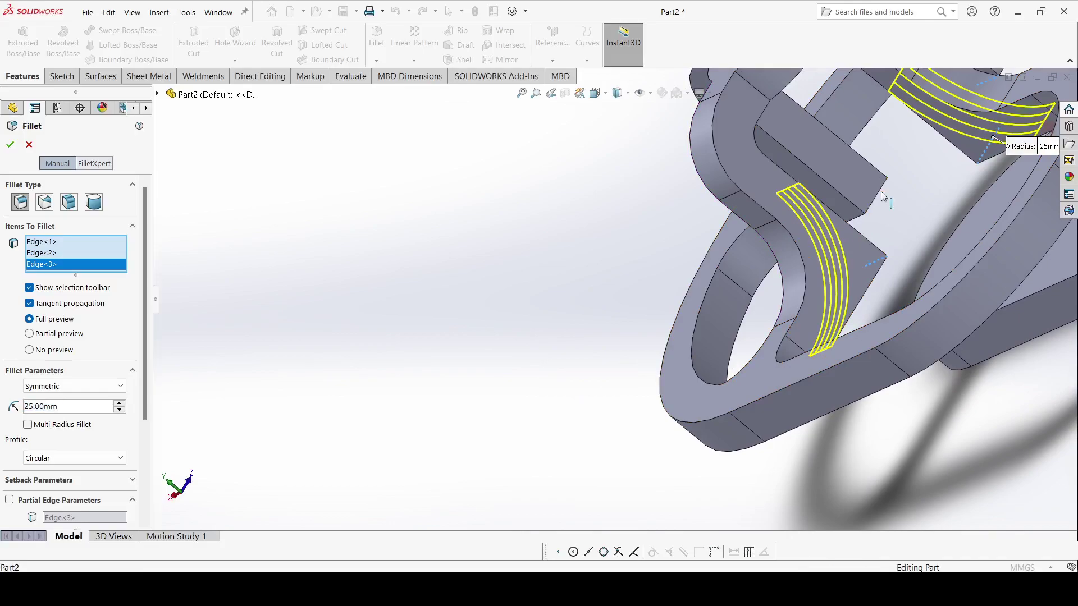
{"action": "left_click", "coordinate": [883, 196]}
{"action": "left_click", "coordinate": [9, 147]}
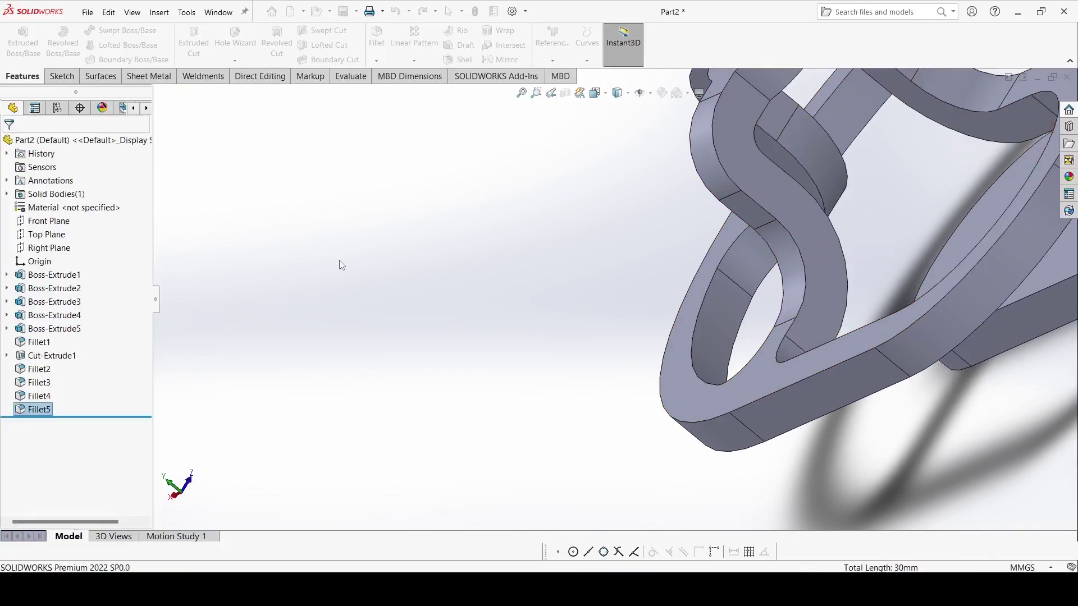
{"action": "scroll", "coordinate": [339, 265], "scroll_direction": "up", "scroll_amount": 5}
{"action": "mouse_move", "coordinate": [338, 264]}
{"action": "middle_mouse_down"}
{"action": "mouse_move", "coordinate": [520, 269]}
{"action": "mouse_move", "coordinate": [685, 212]}
{"action": "mouse_move", "coordinate": [782, 337]}
{"action": "mouse_move", "coordinate": [741, 378]}
{"action": "mouse_move", "coordinate": [632, 358]}
{"action": "middle_mouse_up"}
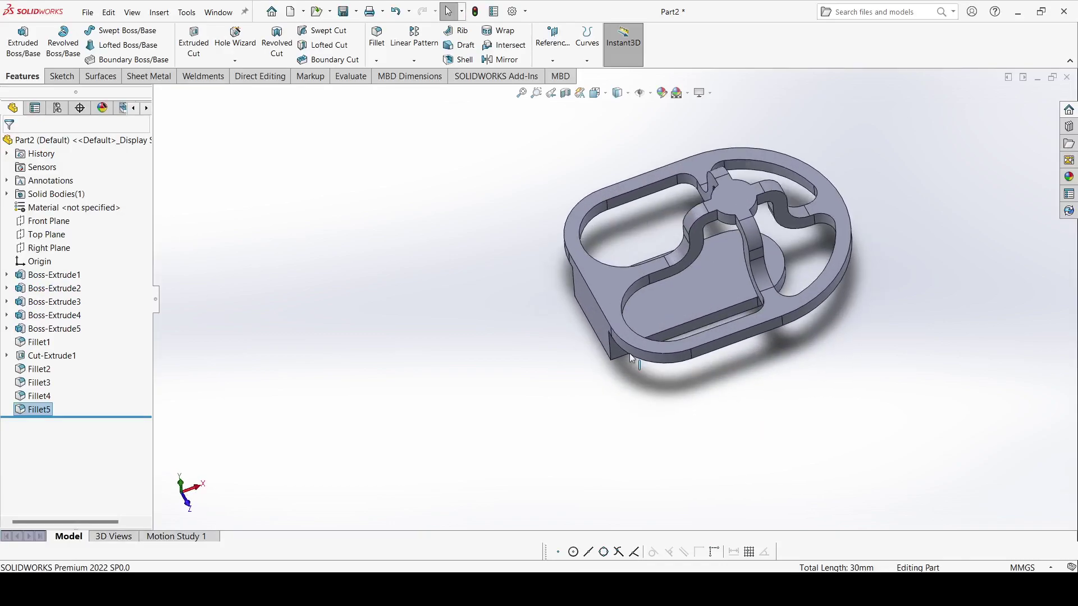
- On the lower plate face, sketch a circle at the origin dimensioned to 20 mm diameter
{"action": "left_click", "coordinate": [736, 284]}
{"action": "left_click", "coordinate": [54, 77]}
{"action": "left_click", "coordinate": [17, 36]}
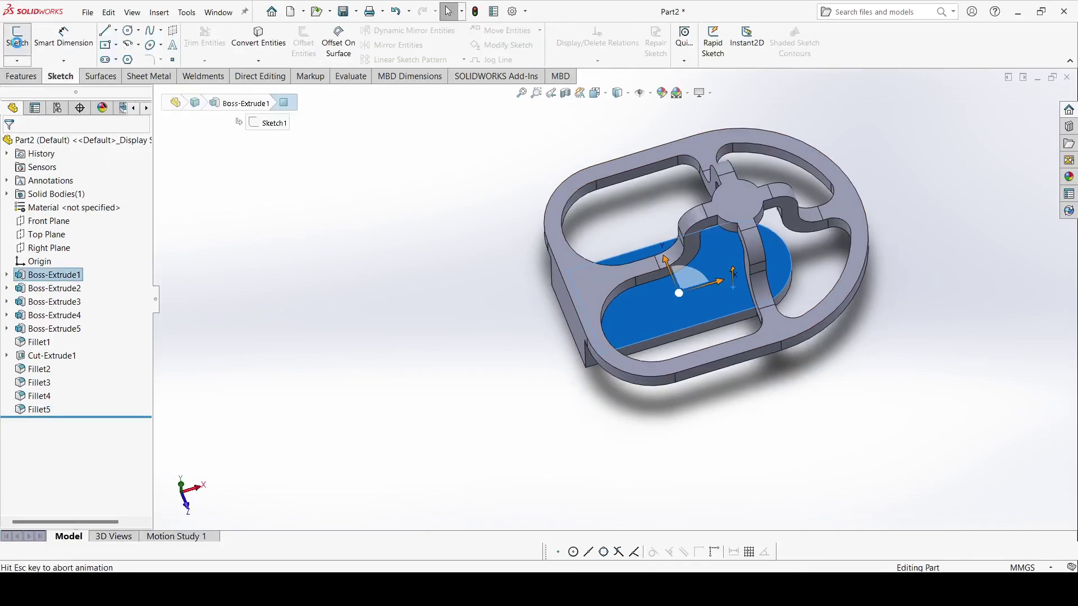
{"action": "left_click", "coordinate": [130, 31]}
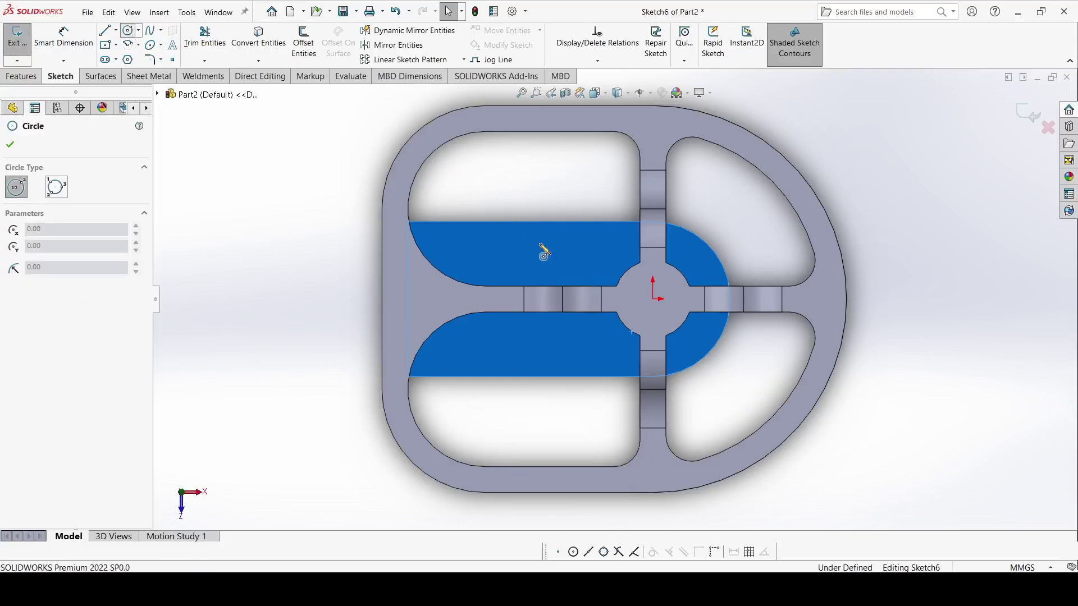
{"action": "left_click", "coordinate": [653, 298]}
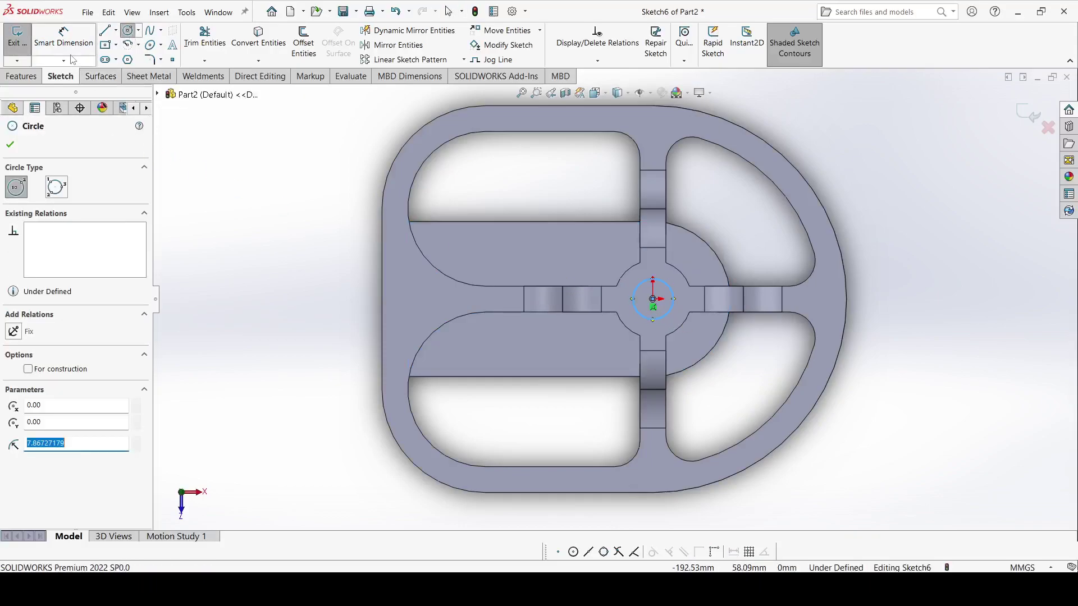
{"action": "left_click", "coordinate": [63, 37]}
{"action": "left_click", "coordinate": [632, 305]}
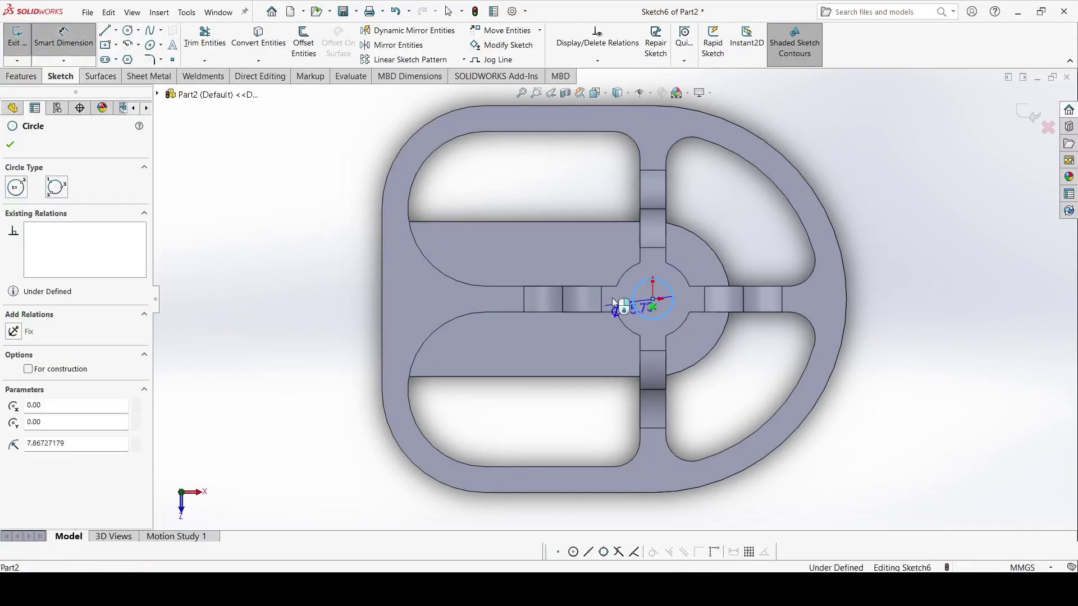
{"action": "left_click", "coordinate": [525, 273]}
{"action": "type", "text": "20"}
{"action": "key", "text": "Return"}
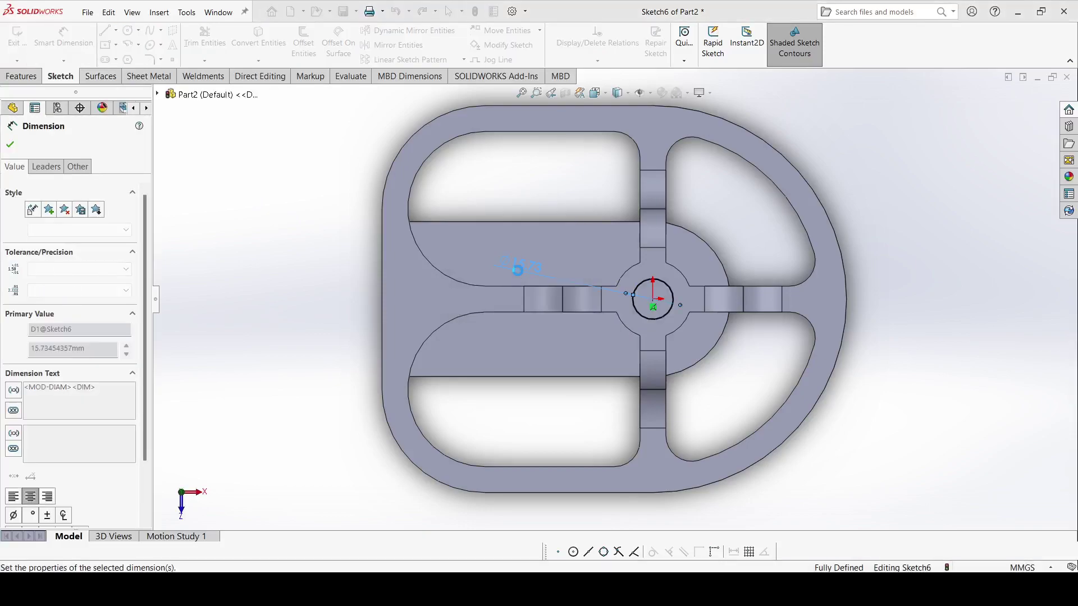
{"action": "left_click", "coordinate": [16, 146]}
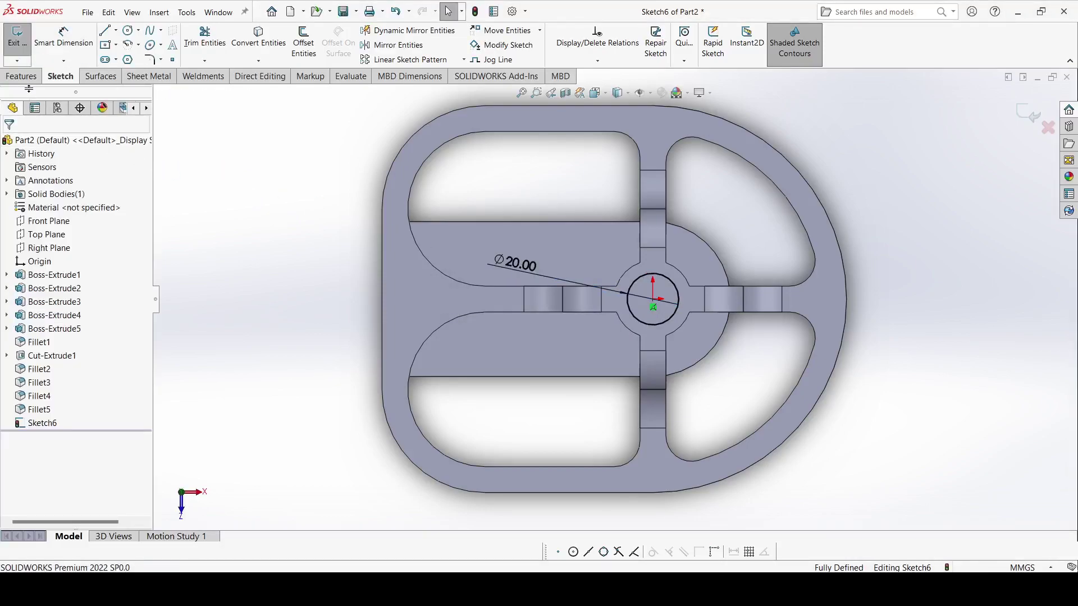
{"action": "left_click", "coordinate": [22, 78]}
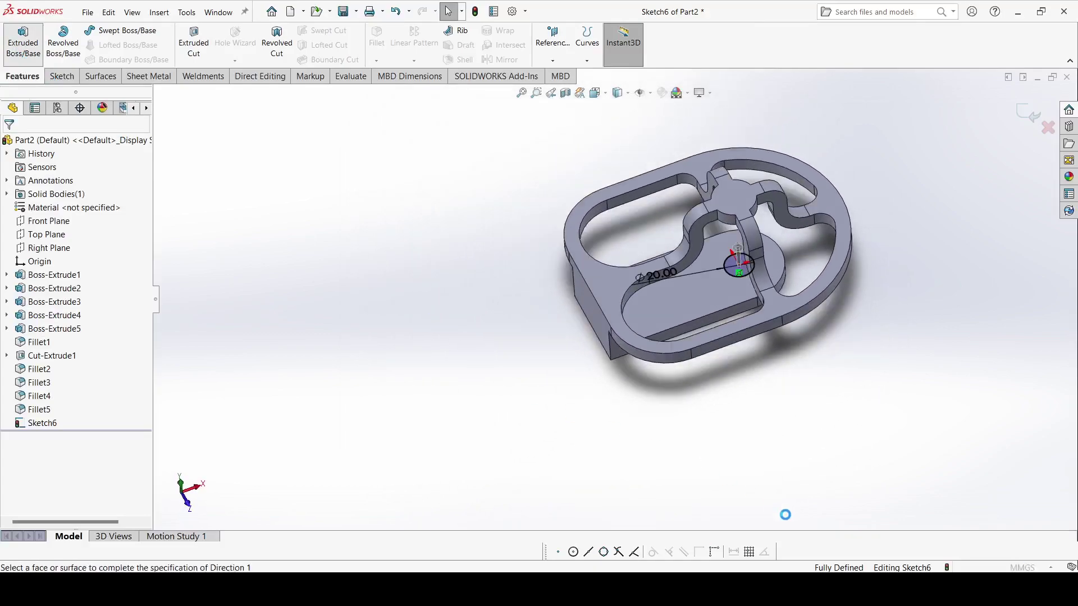
- Extrude the Ø20 circle up to the hub's underside face, then view the part isometrically
{"action": "middle_click_drag", "start_coordinate": [775, 513], "coordinate": [724, 359]}
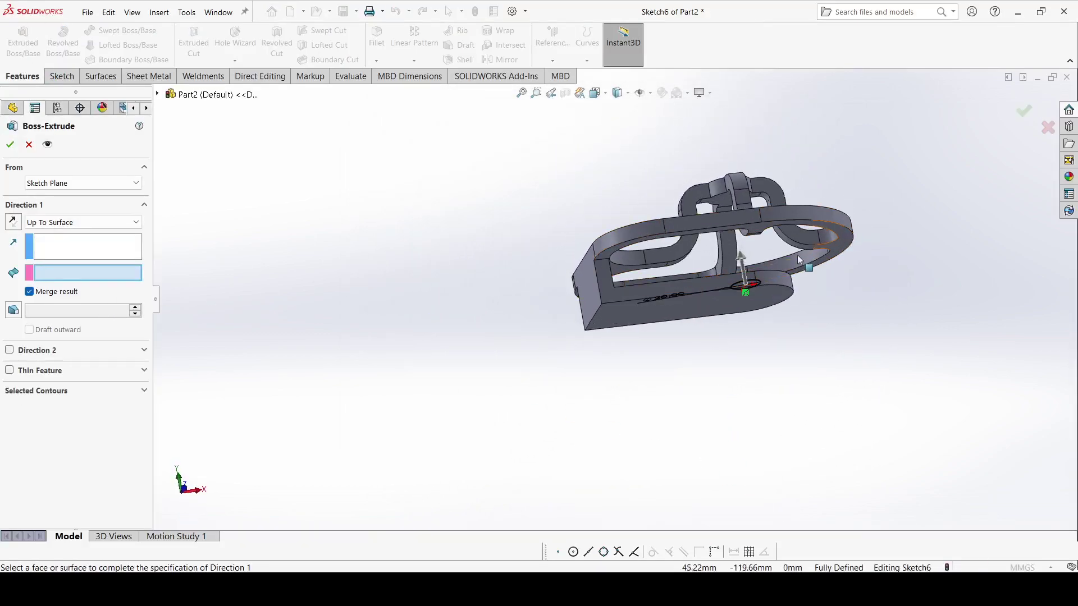
{"action": "middle_click_drag", "start_coordinate": [799, 260], "coordinate": [737, 162]}
{"action": "left_click", "coordinate": [723, 219]}
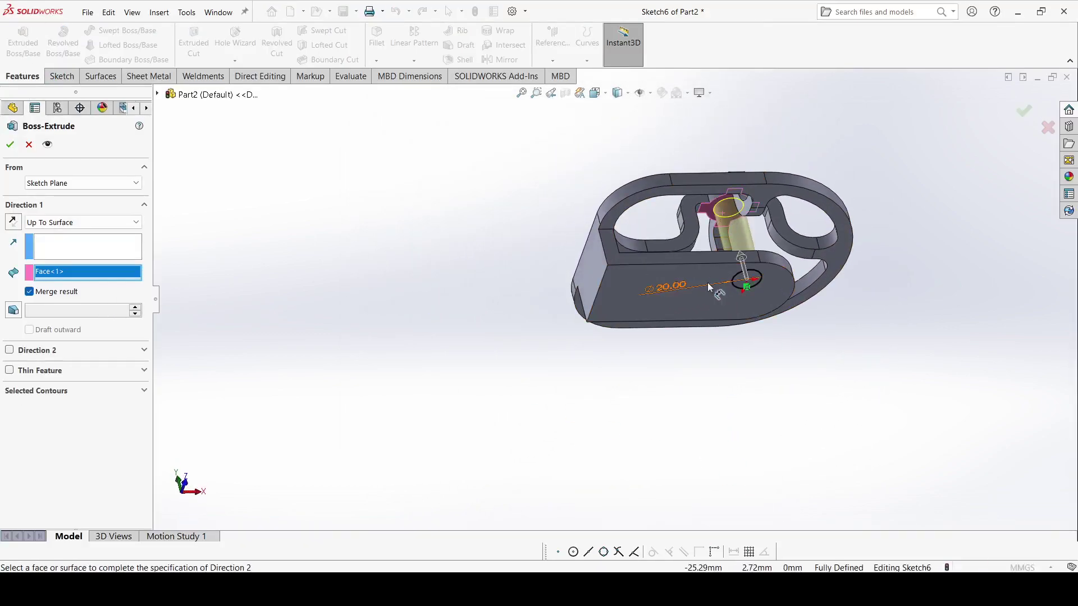
{"action": "left_click", "coordinate": [10, 144]}
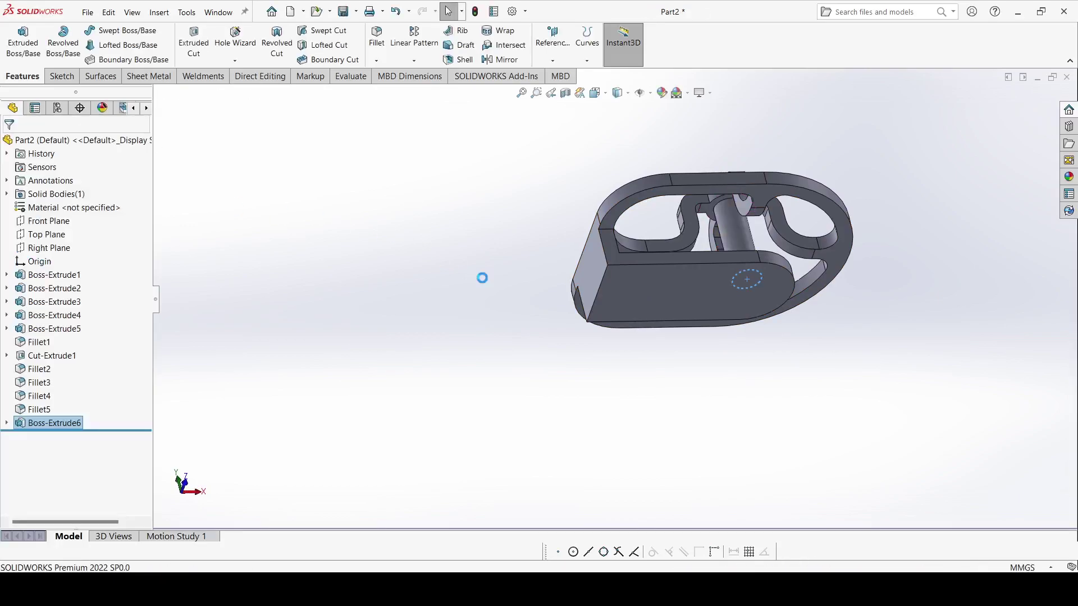
{"action": "mouse_move", "coordinate": [481, 276]}
{"action": "middle_mouse_down"}
{"action": "mouse_move", "coordinate": [397, 392]}
{"action": "mouse_move", "coordinate": [477, 500]}
{"action": "mouse_move", "coordinate": [390, 468]}
{"action": "middle_mouse_up"}
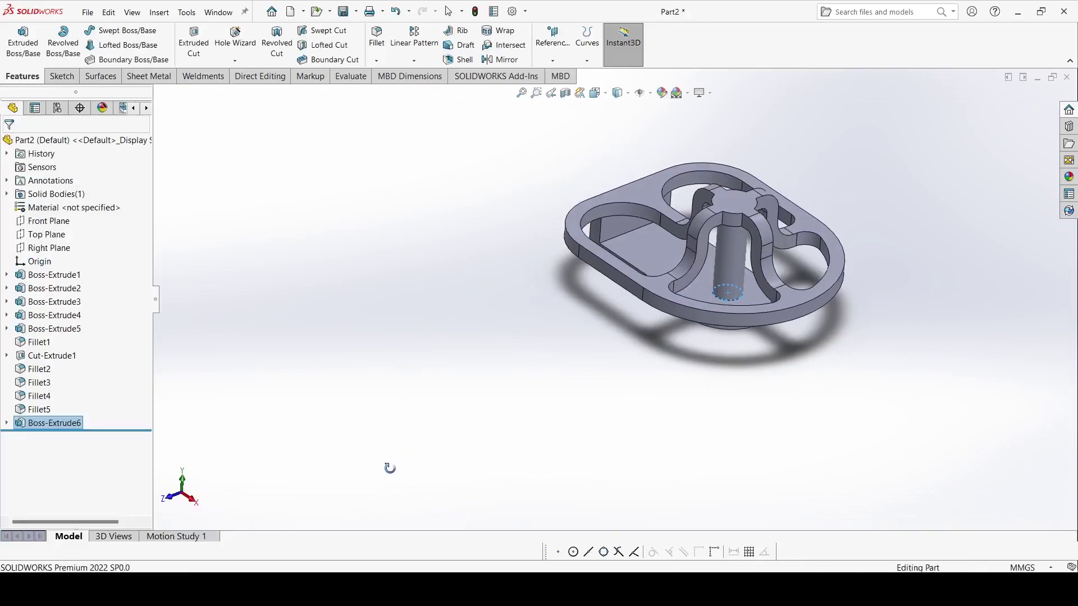
{"action": "left_click", "coordinate": [602, 98]}
{"action": "left_click", "coordinate": [658, 125]}
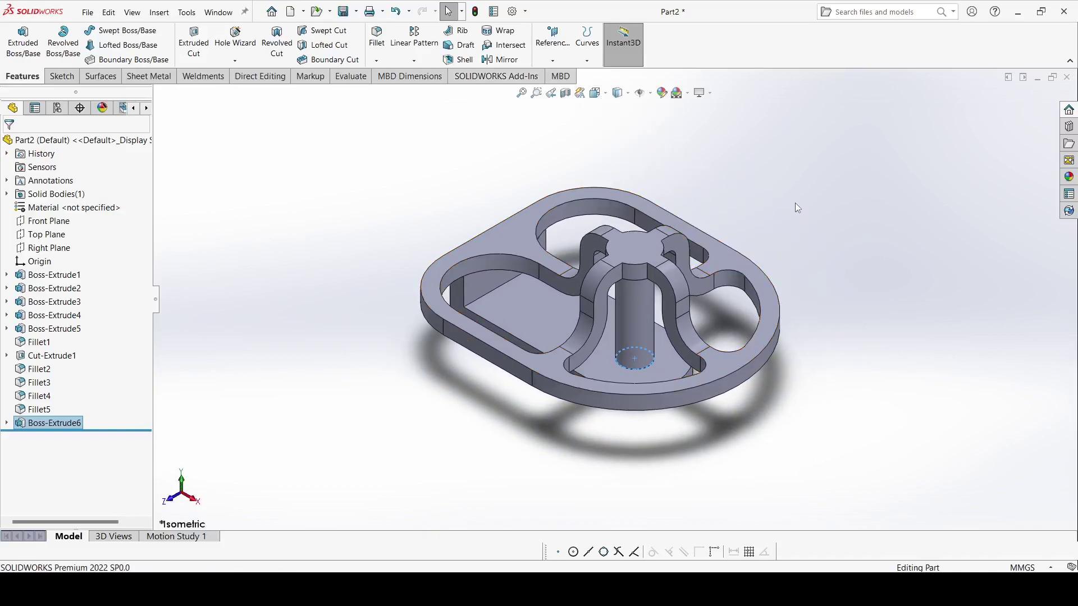